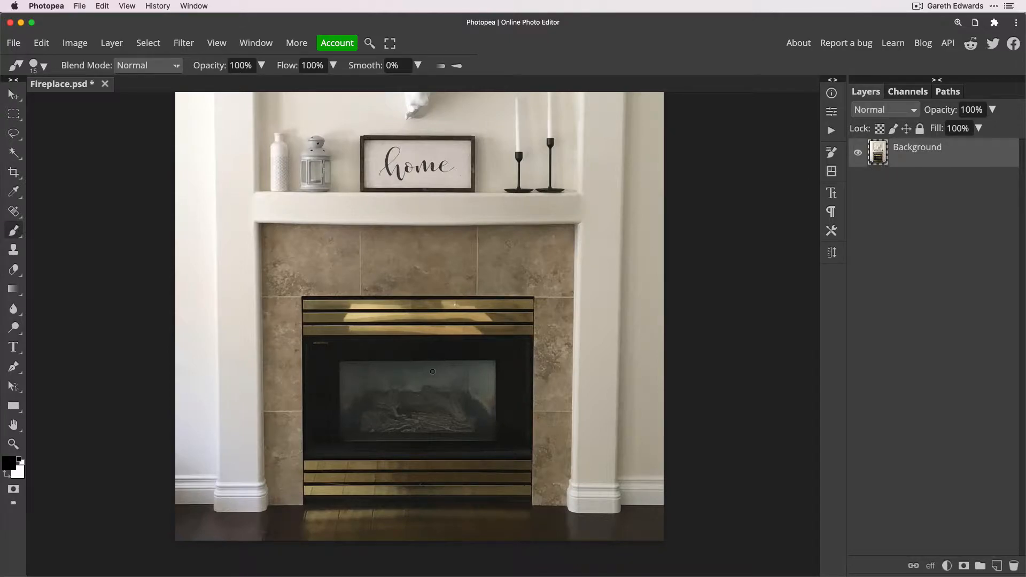
# Draw a straight horizontal path across the logs in the fireplace using the Pen tool in Path mode
pyautogui.press('p')
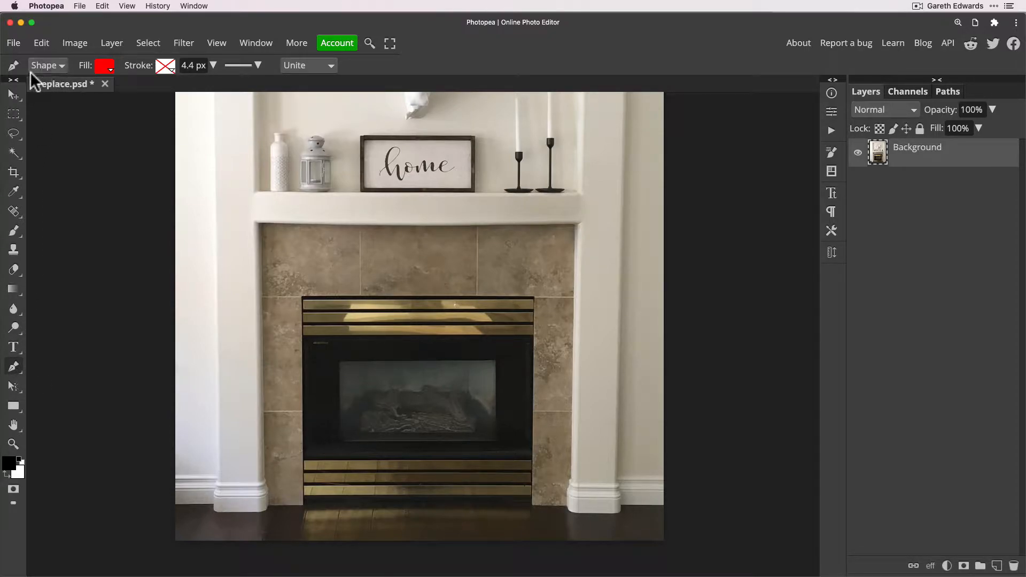
pyautogui.click(50, 65)
pyautogui.click(43, 78)
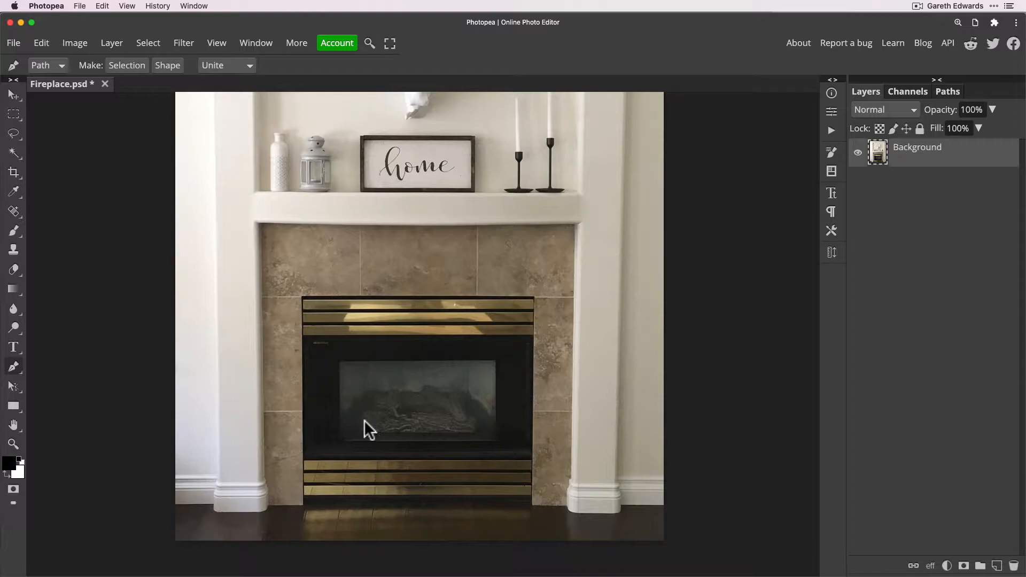
pyautogui.click(468, 423)
# Rename the work path as Fire
pyautogui.click(945, 91)
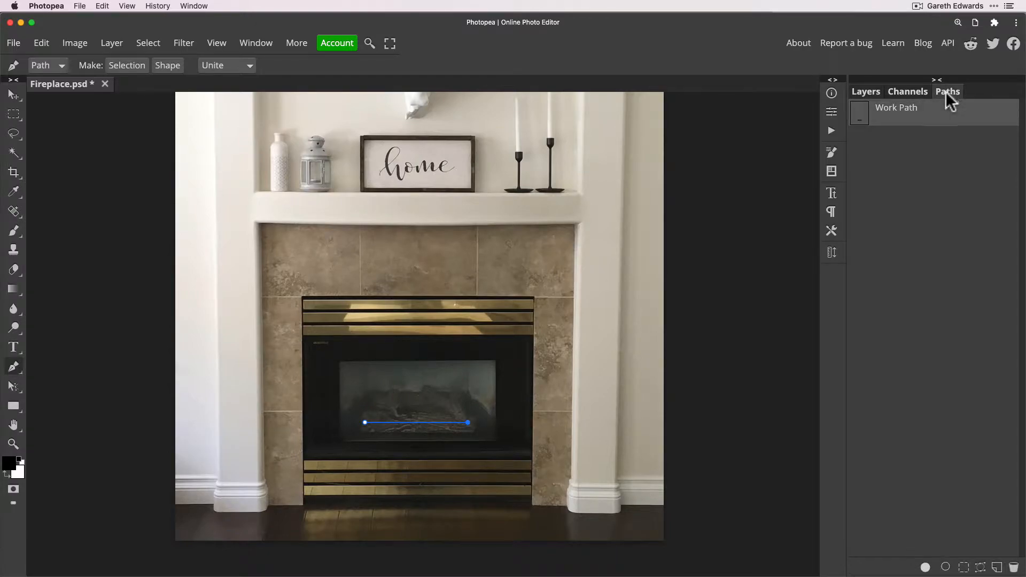
pyautogui.doubleClick(902, 109)
pyautogui.write('Fire')
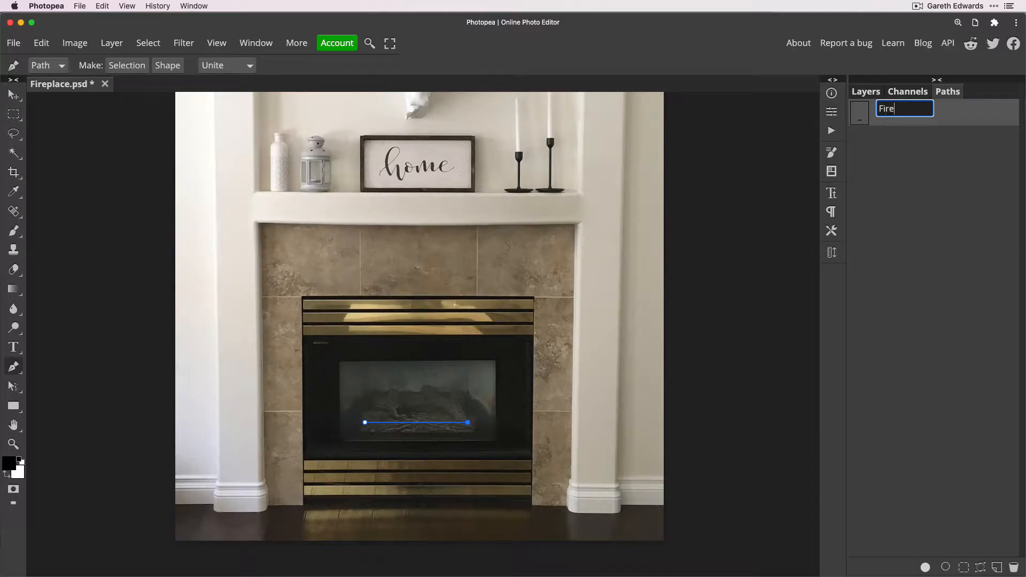
pyautogui.press('Return')
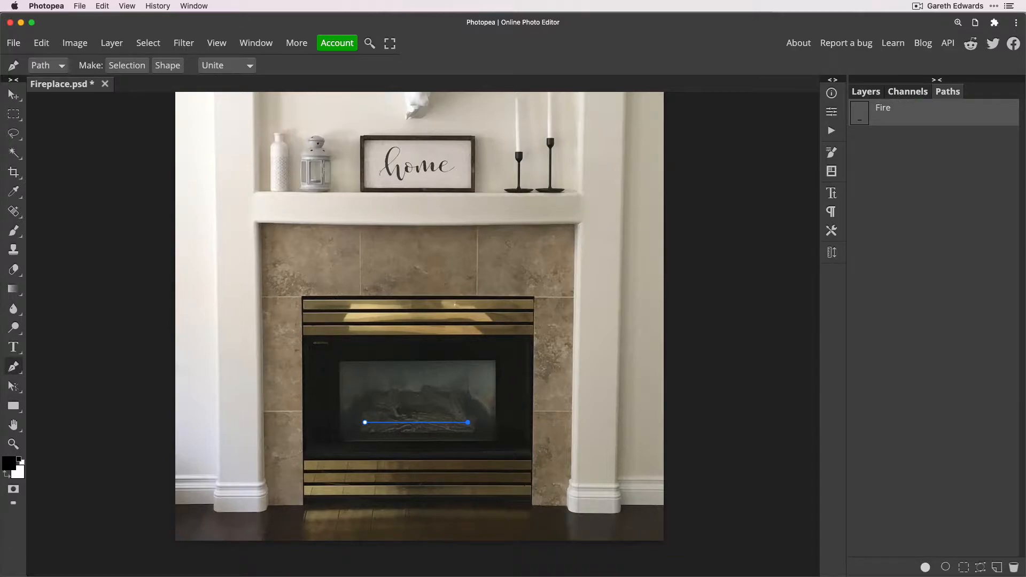
pyautogui.click(890, 133)
pyautogui.click(886, 118)
pyautogui.click(877, 93)
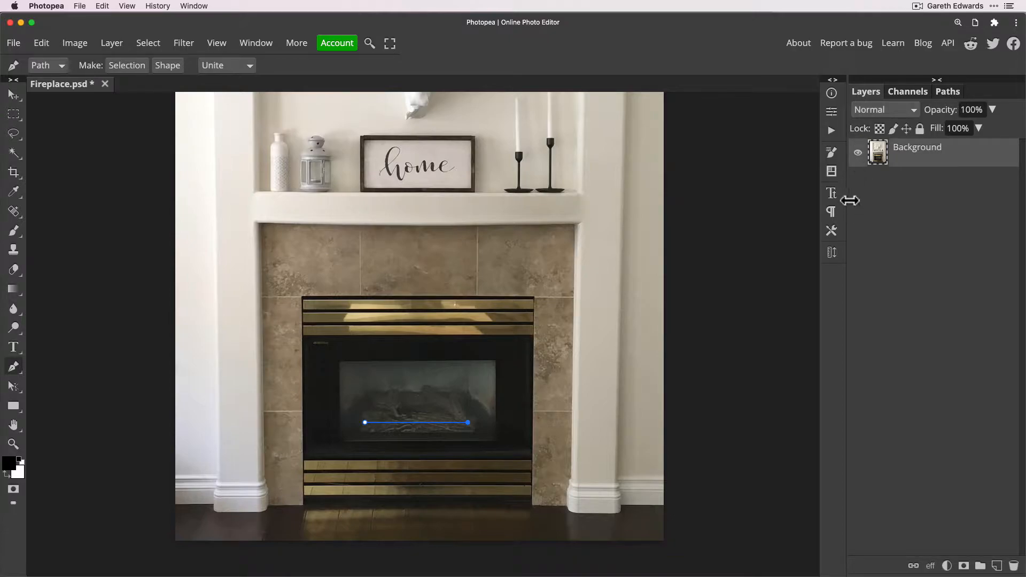
pyautogui.click(259, 45)
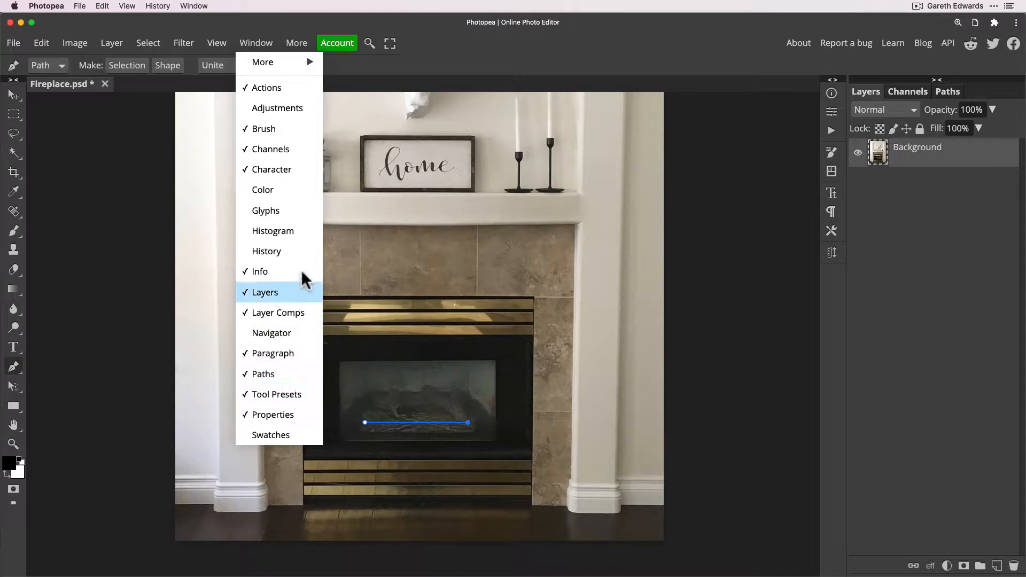
pyautogui.click(455, 79)
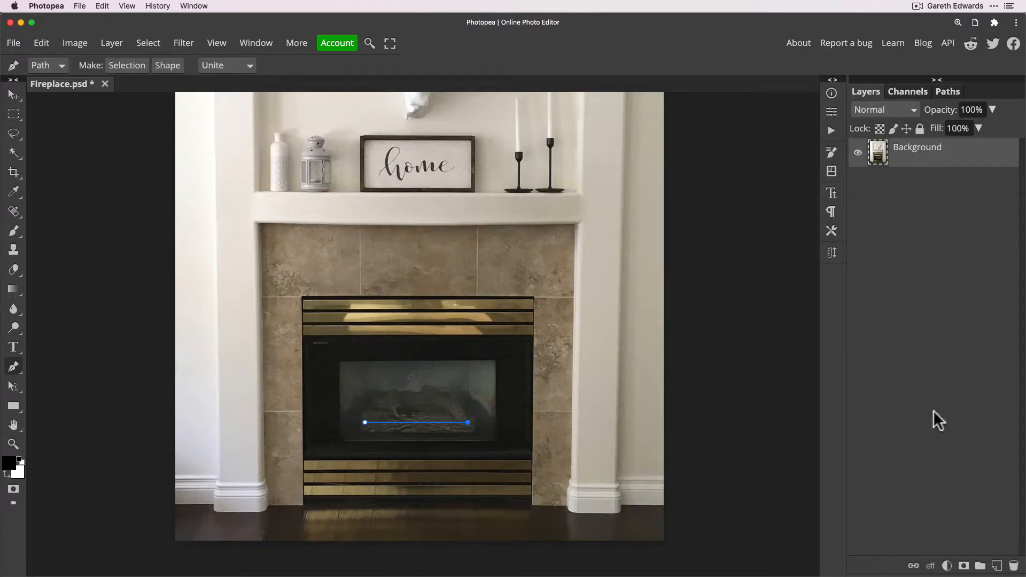
# Add a new empty layer above the background and name it Fire
pyautogui.click(998, 565)
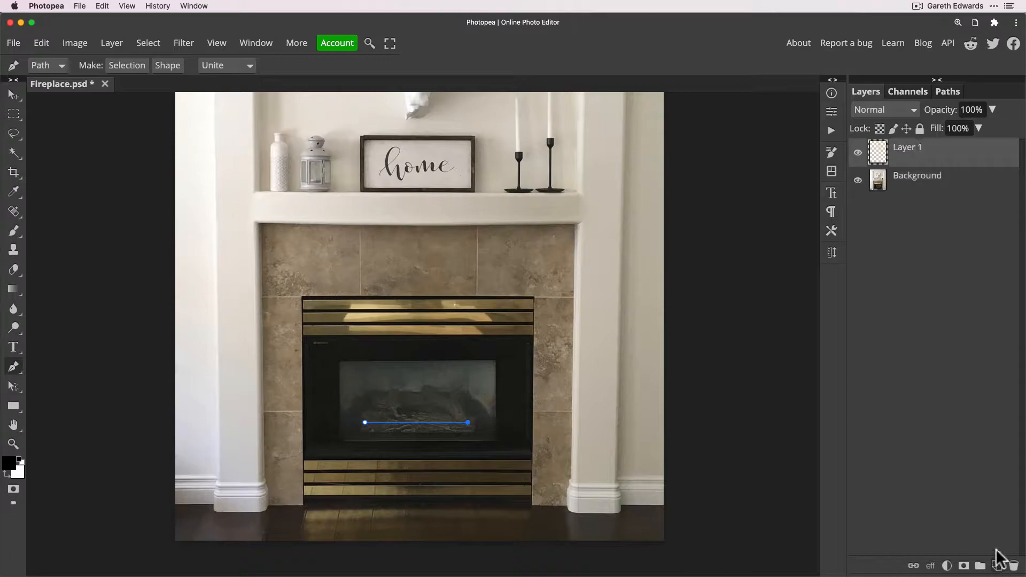
pyautogui.doubleClick(906, 151)
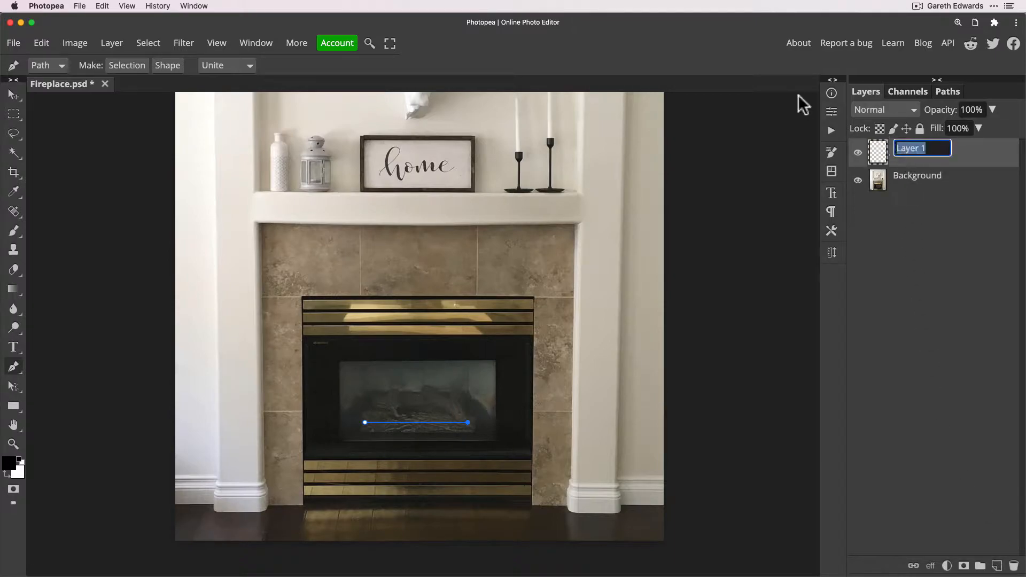
pyautogui.write('Fire')
pyautogui.press('Return')
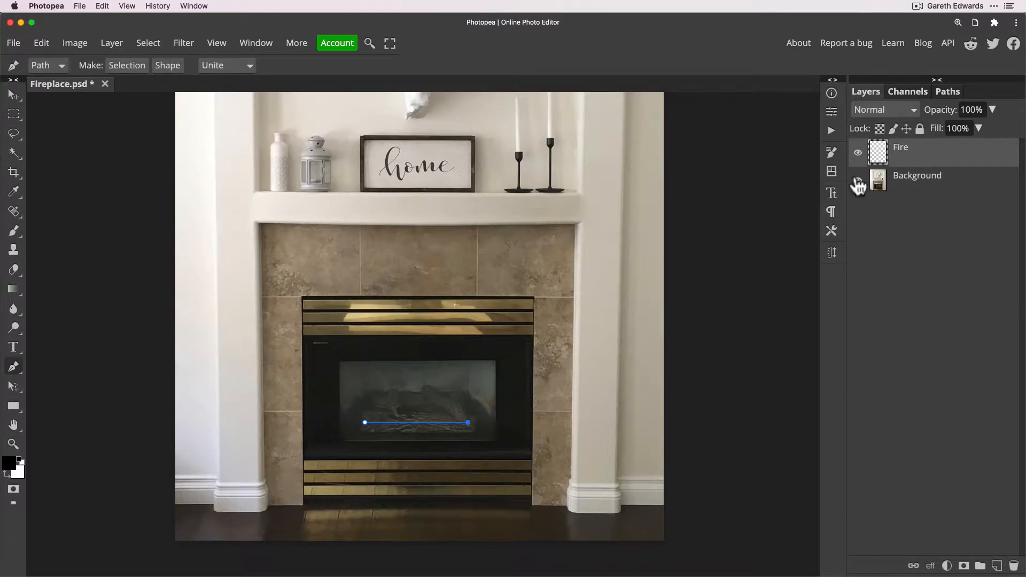
# Start the Flame render filter on the Fire layer and move its dialog clear of the fireplace
pyautogui.click(947, 94)
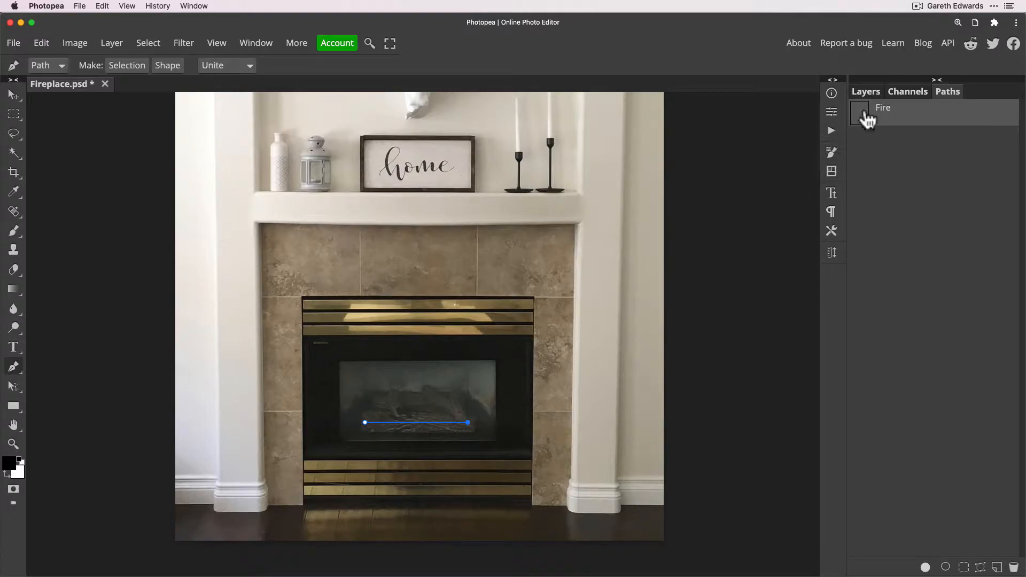
pyautogui.click(865, 92)
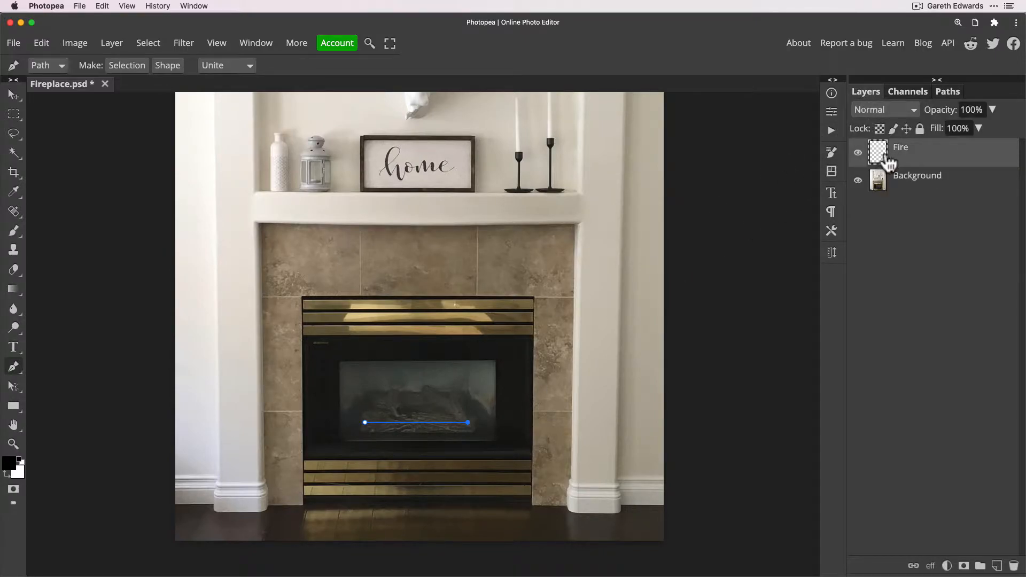
pyautogui.click(182, 41)
pyautogui.moveTo(227, 254)
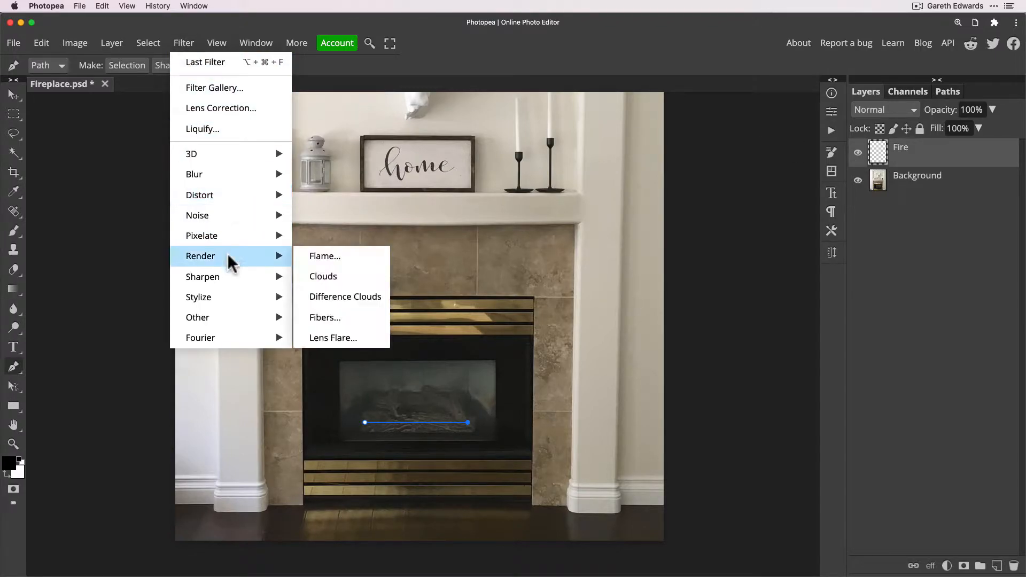
pyautogui.click(329, 255)
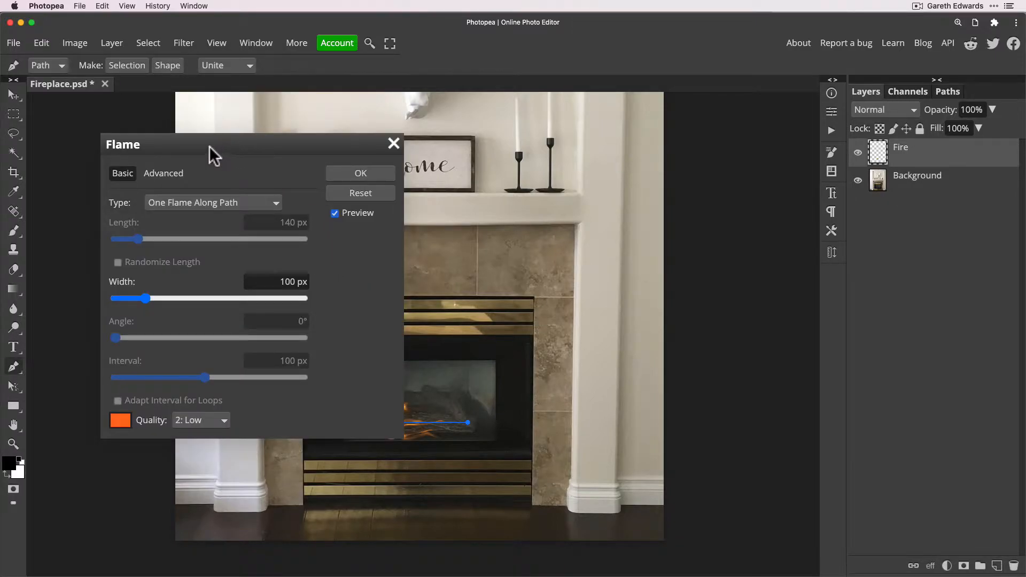
pyautogui.moveTo(182, 147); pyautogui.dragTo(616, 156)
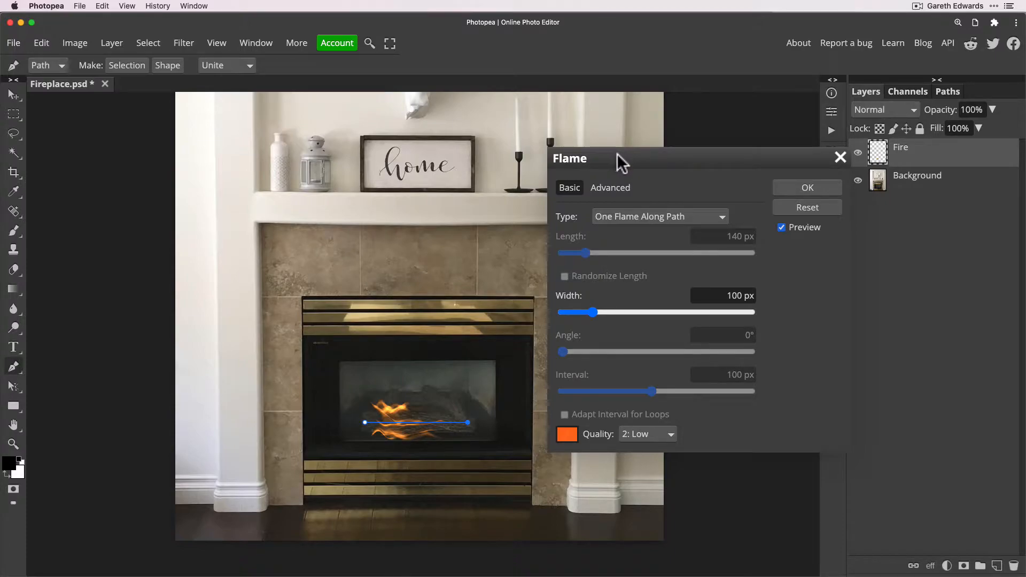
pyautogui.moveTo(617, 152); pyautogui.dragTo(618, 142)
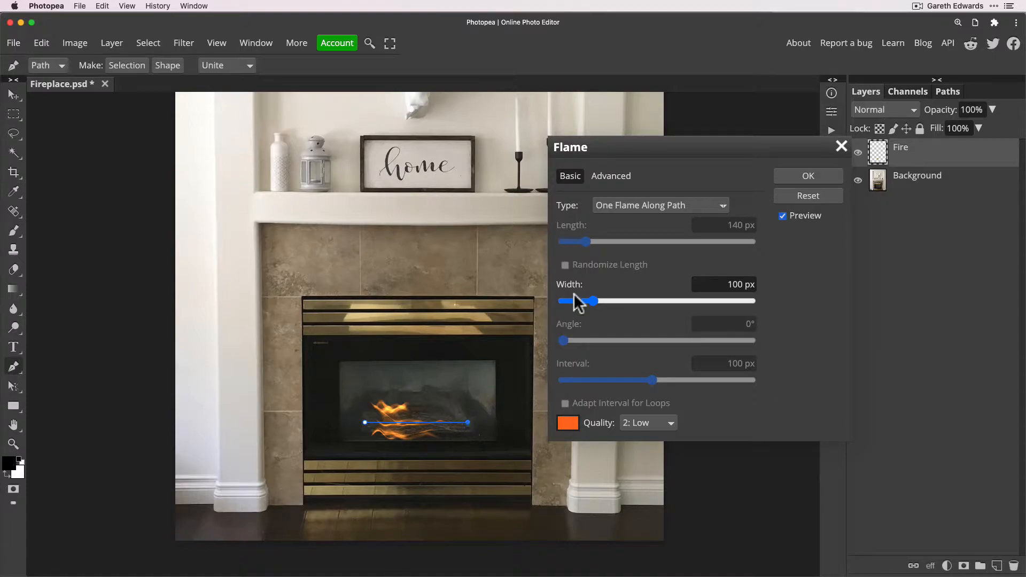
# Set the flame type to Multiple Flames Various Angle
pyautogui.click(650, 205)
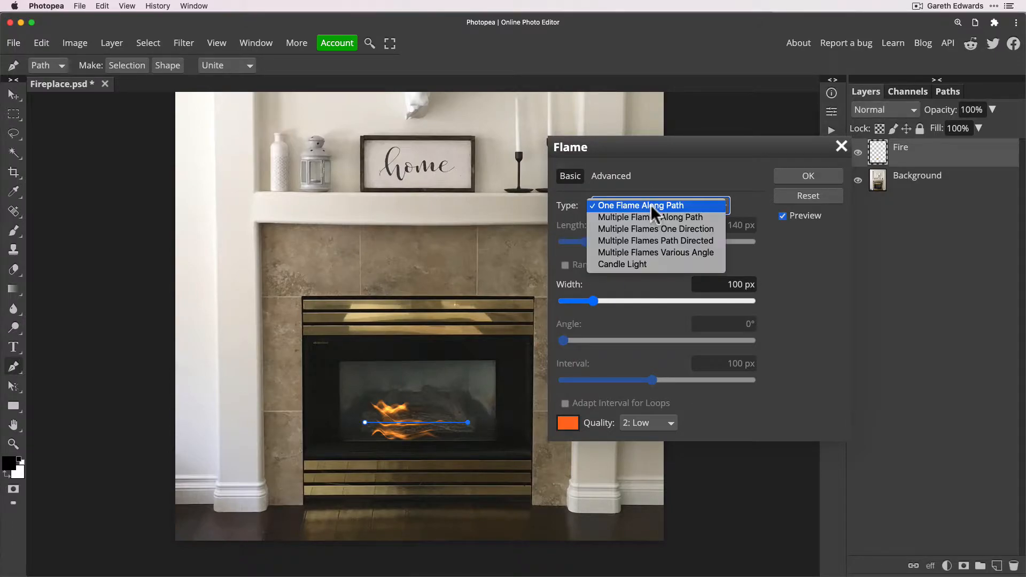
pyautogui.click(657, 252)
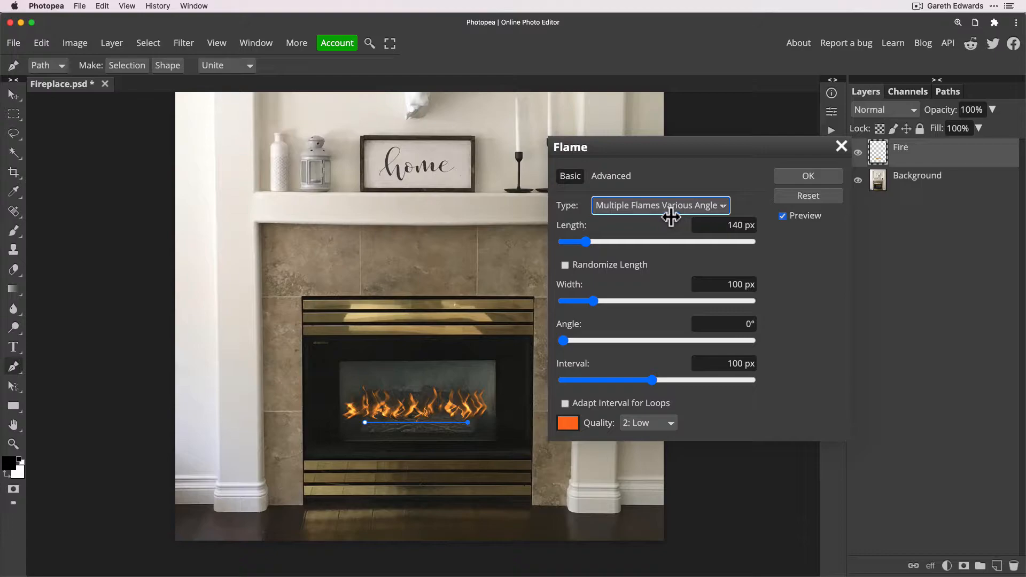
pyautogui.moveTo(669, 155)
pyautogui.mouseDown()
pyautogui.moveTo(675, 137)
pyautogui.moveTo(674, 148)
pyautogui.mouseUp()
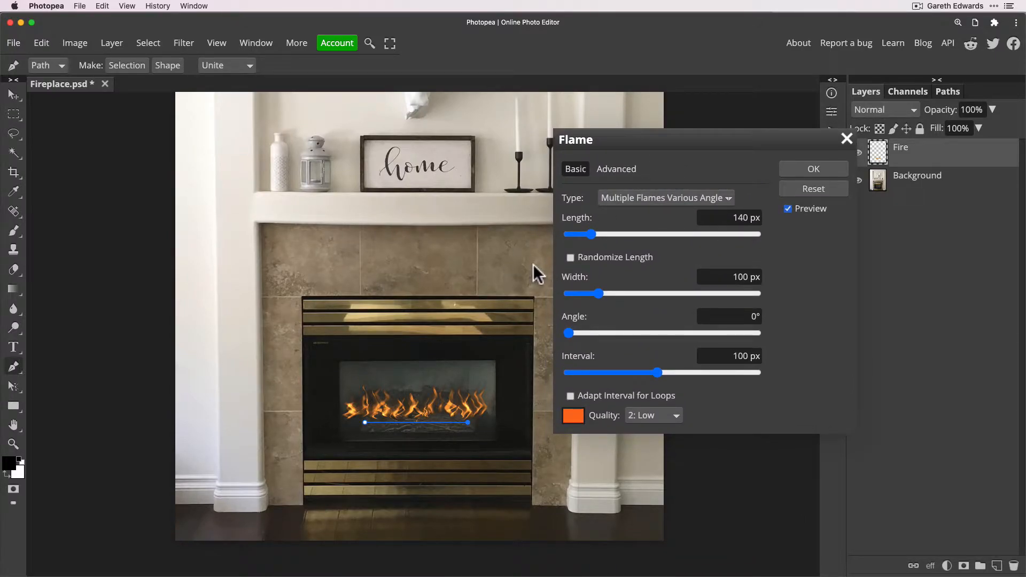
# Set the flame length to 275 px while viewing the fireplace close up
pyautogui.press('super+plus')
pyautogui.press('super+plus')
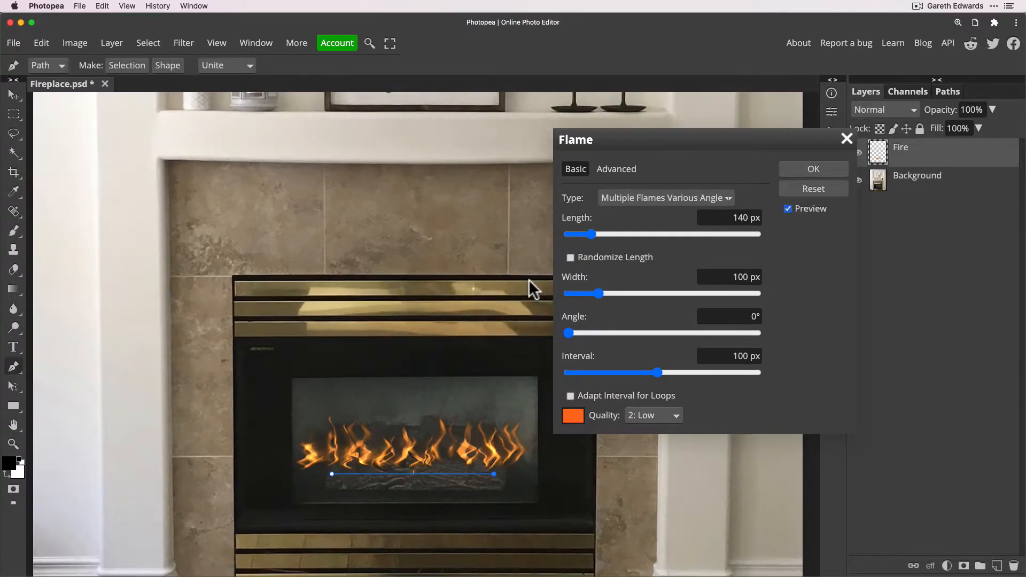
pyautogui.moveTo(487, 332); pyautogui.dragTo(428, 210)
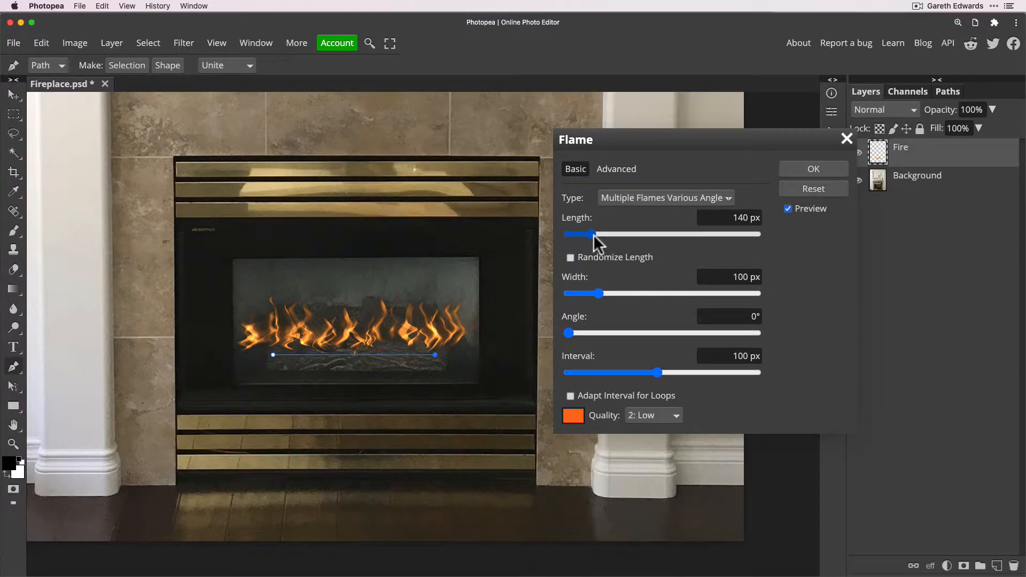
pyautogui.moveTo(592, 234); pyautogui.dragTo(619, 233)
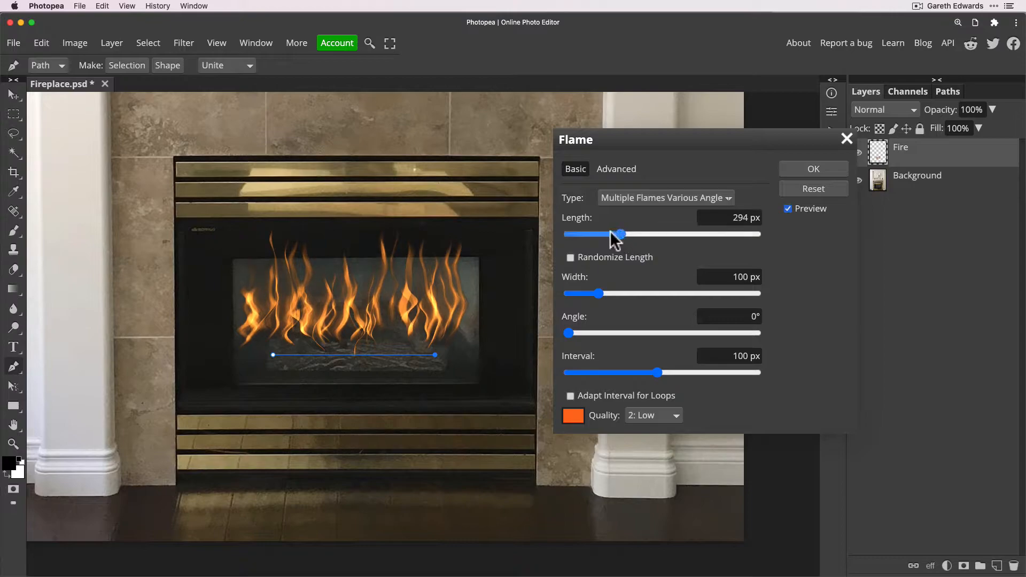
pyautogui.click(593, 234)
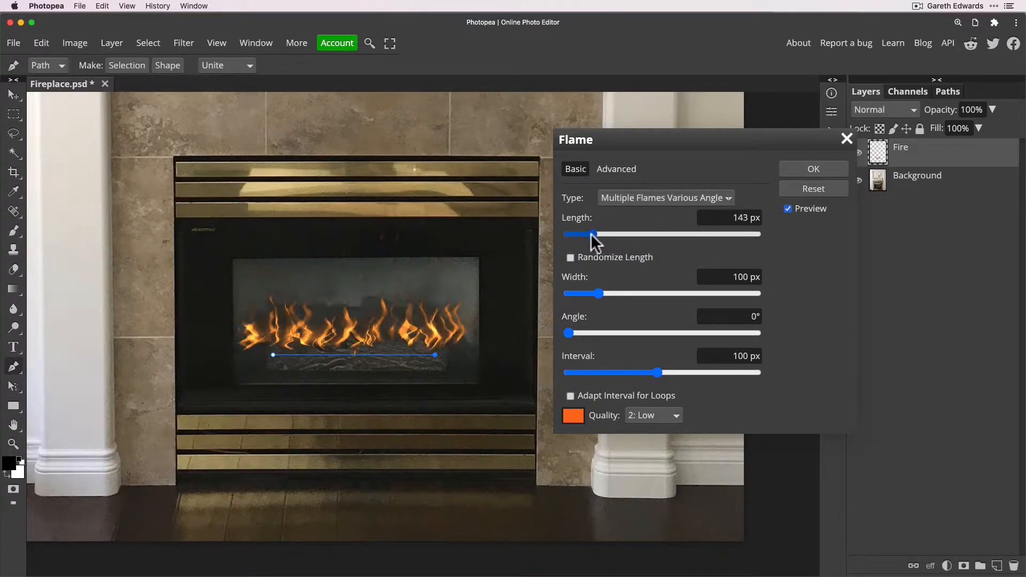
pyautogui.moveTo(594, 234); pyautogui.dragTo(619, 235)
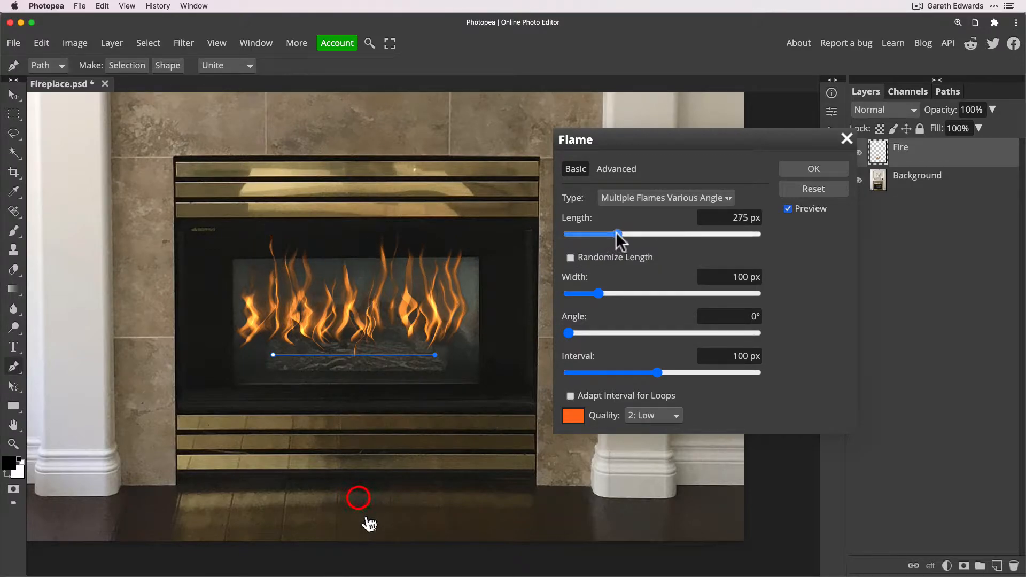
pyautogui.moveTo(615, 232); pyautogui.dragTo(615, 235)
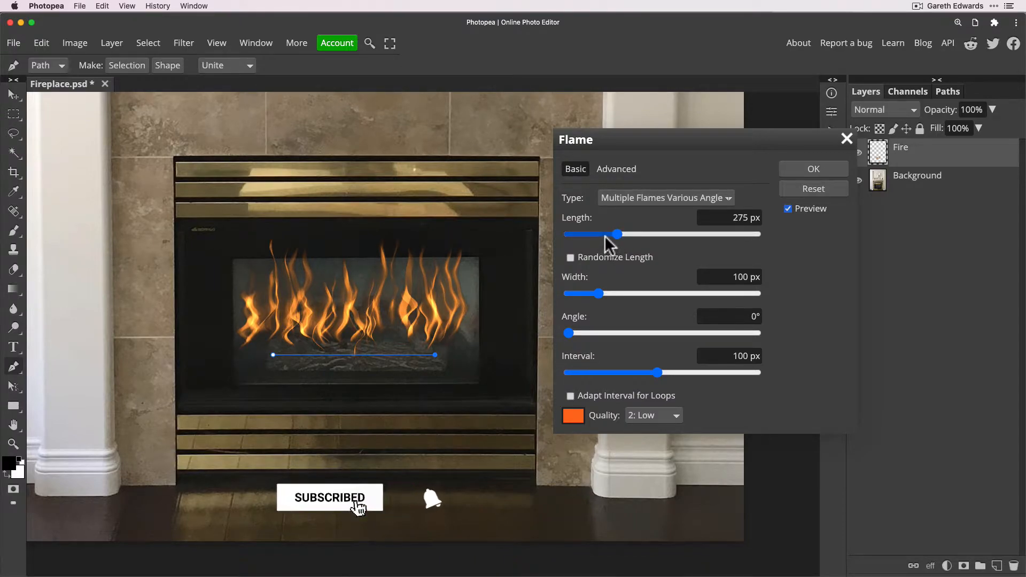
pyautogui.click(643, 415)
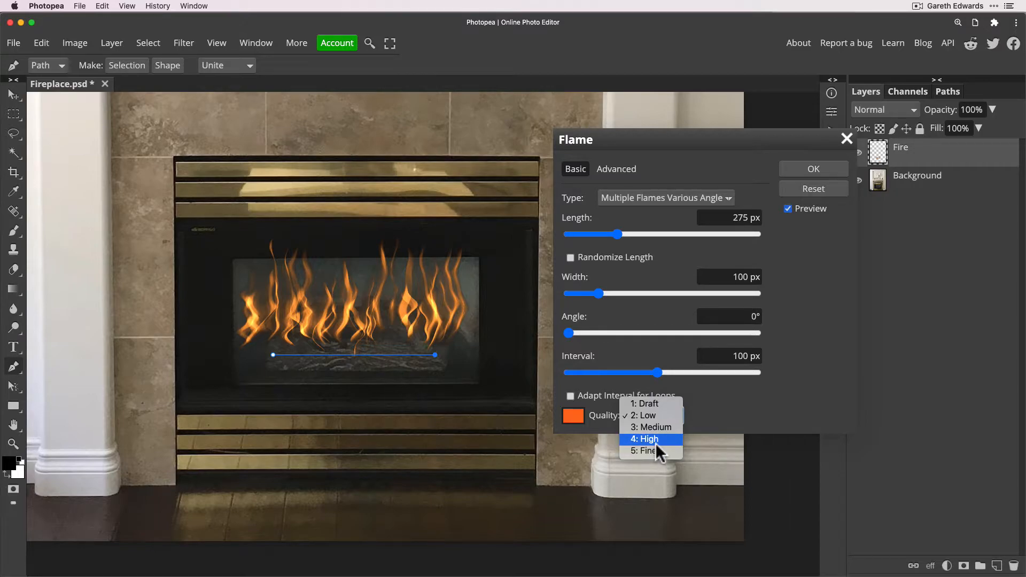
pyautogui.click(661, 417)
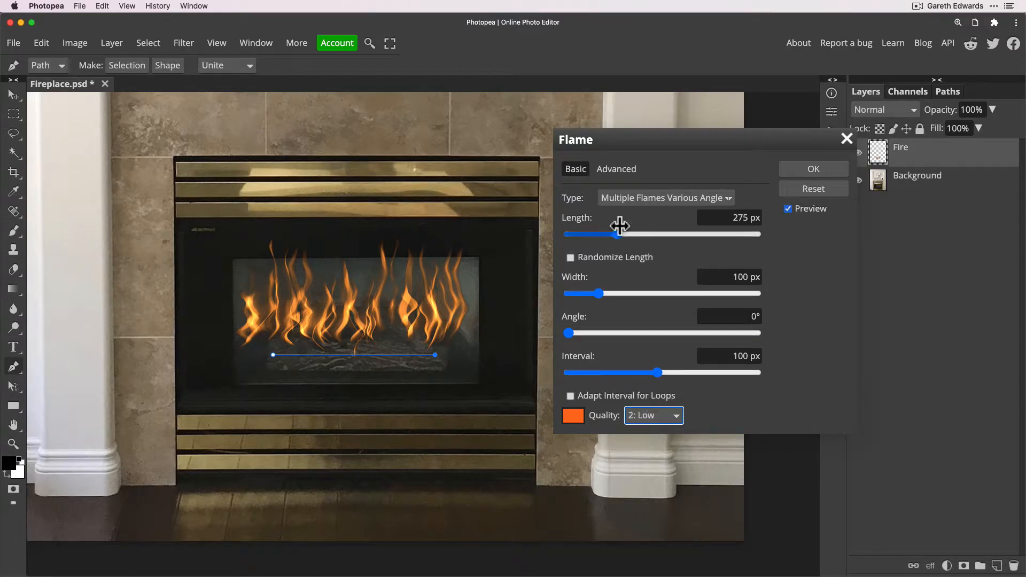
# Compare the flames with Randomize Length on and off, leaving the option off
pyautogui.click(569, 256)
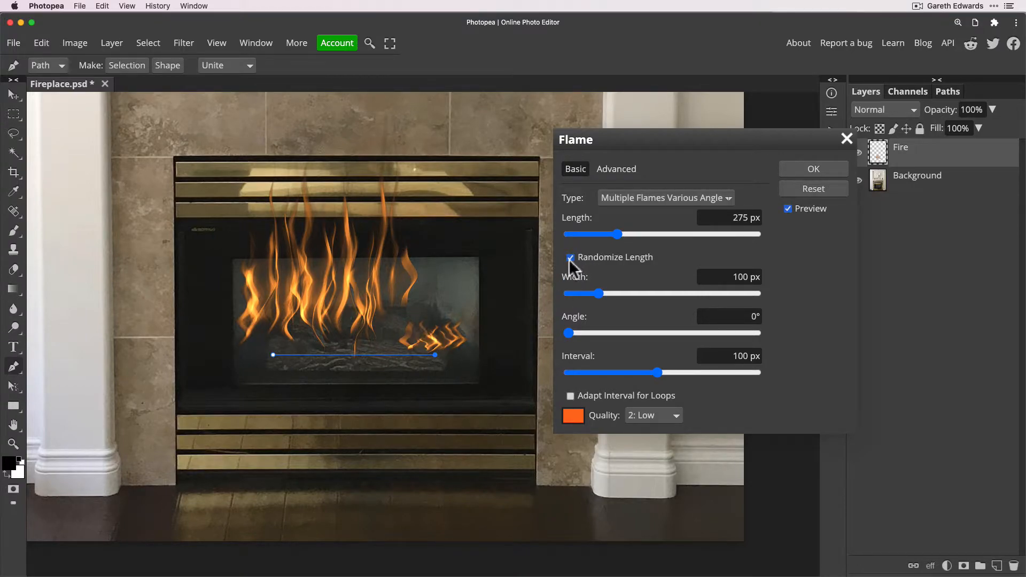
pyautogui.click(570, 257)
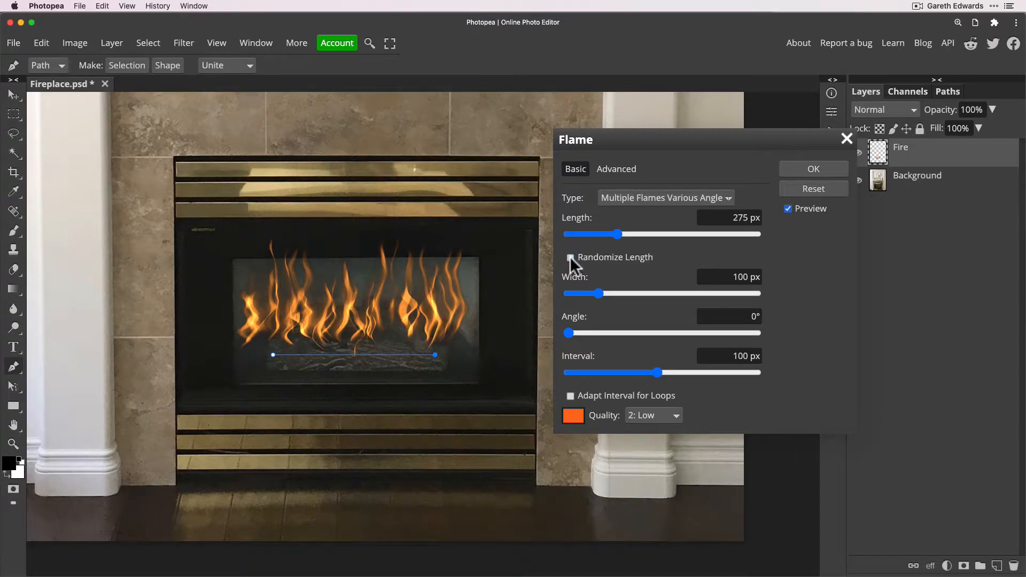
pyautogui.click(569, 257)
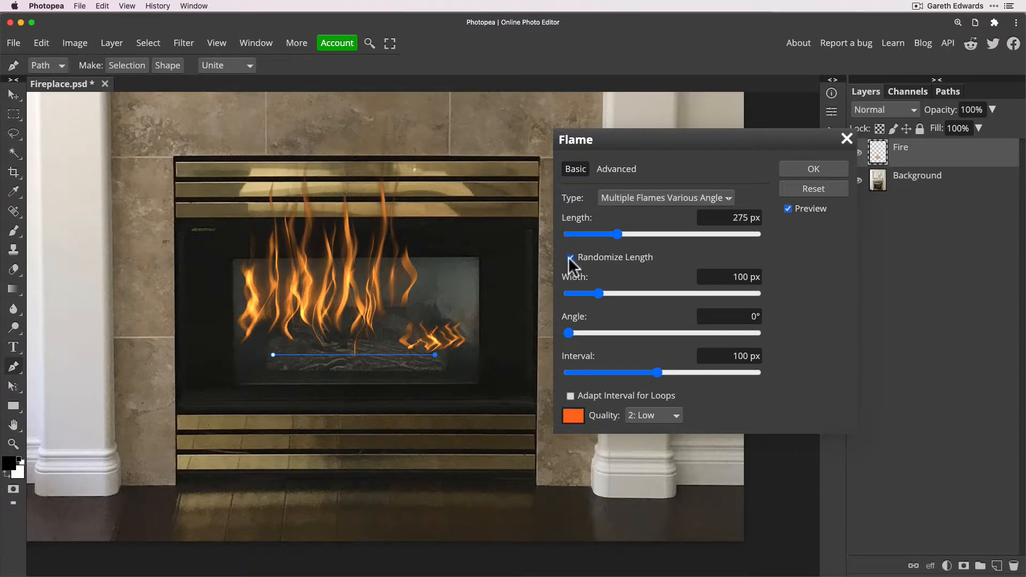
pyautogui.click(570, 257)
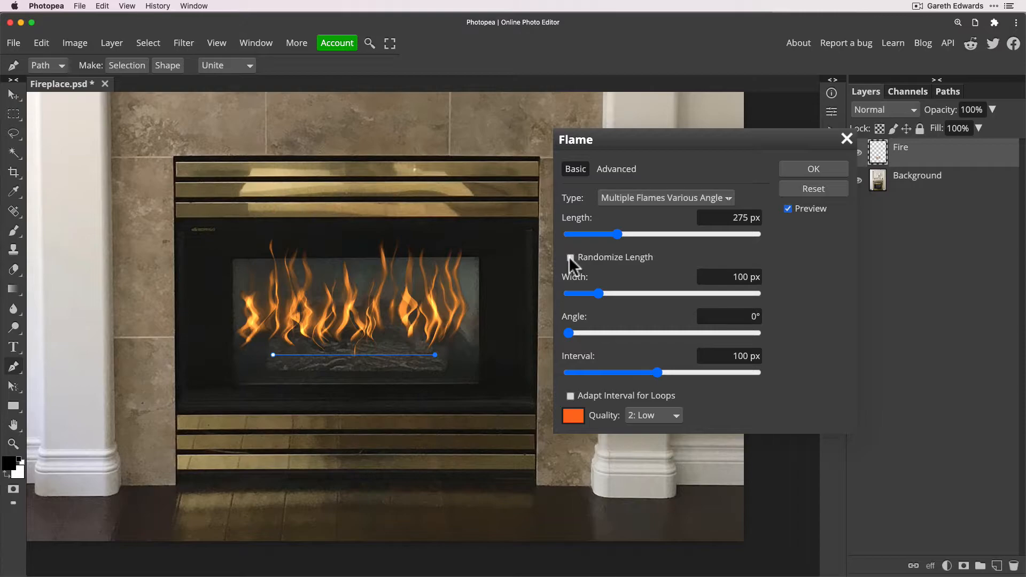
pyautogui.click(569, 257)
pyautogui.click(569, 258)
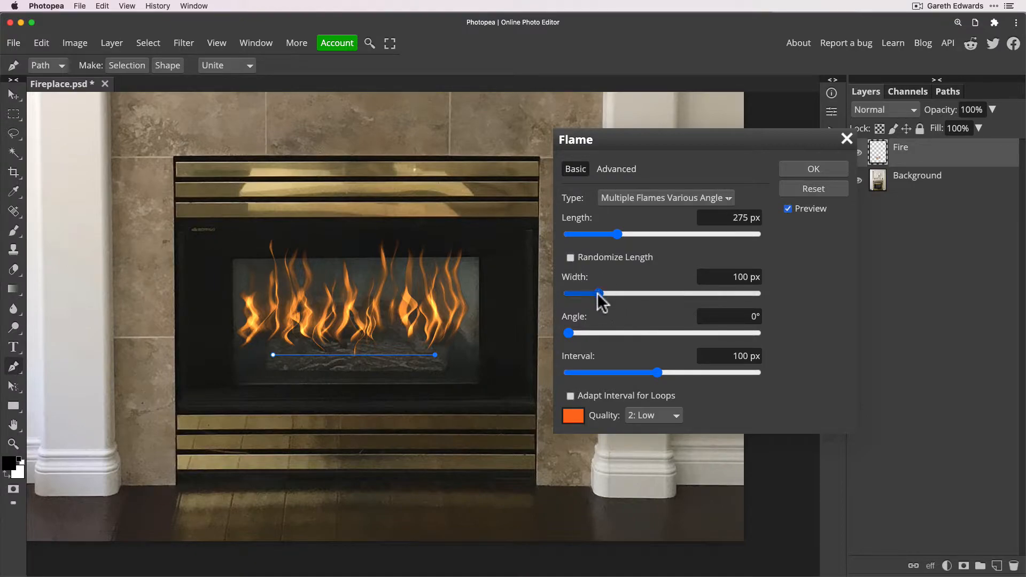
# Try wider and narrower flames between 35 and 118 px, and set the flame width to 91 px
pyautogui.moveTo(600, 293); pyautogui.dragTo(612, 291)
pyautogui.click(618, 293)
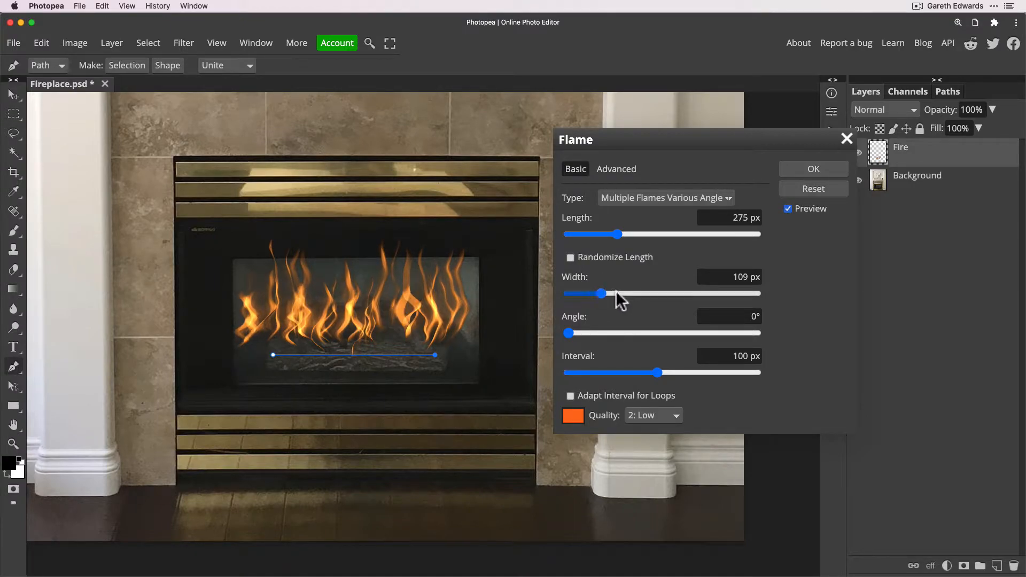
pyautogui.click(587, 293)
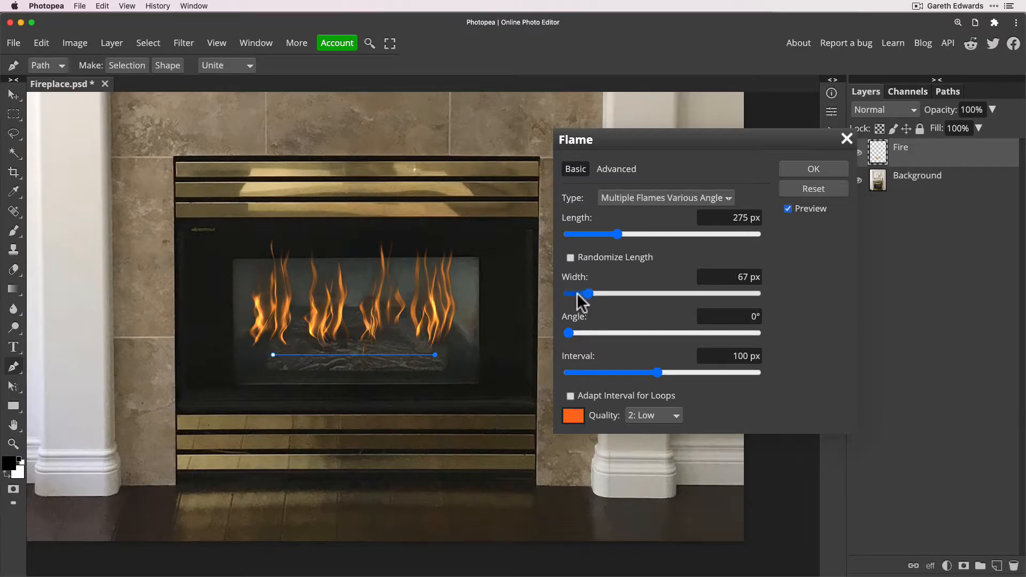
pyautogui.click(577, 294)
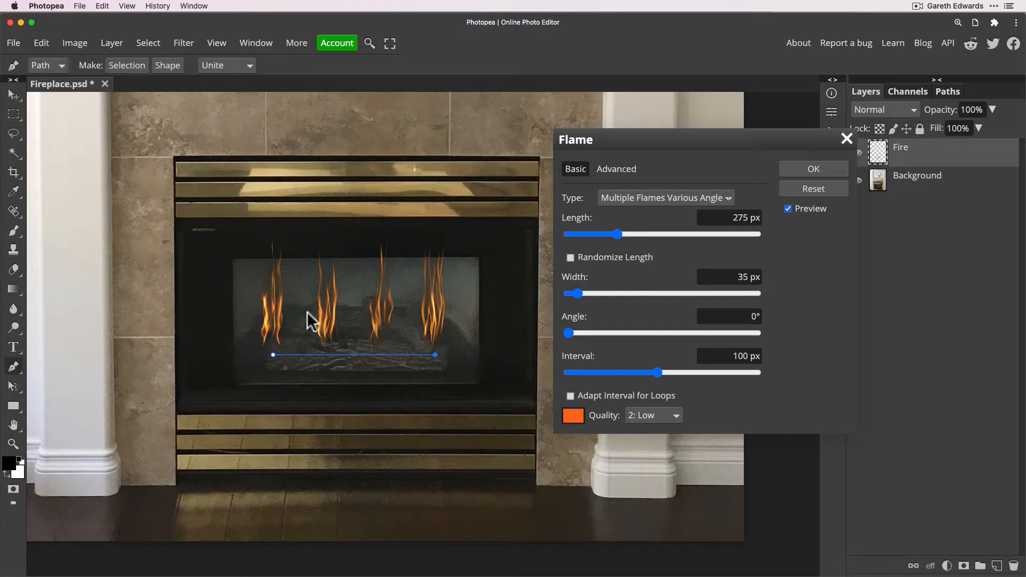
pyautogui.click(603, 289)
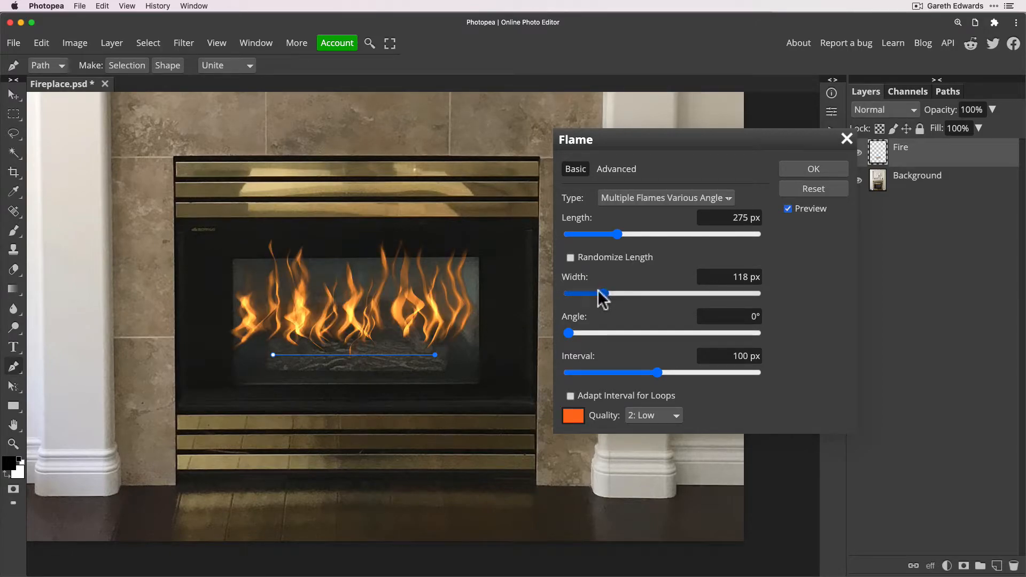
pyautogui.click(597, 293)
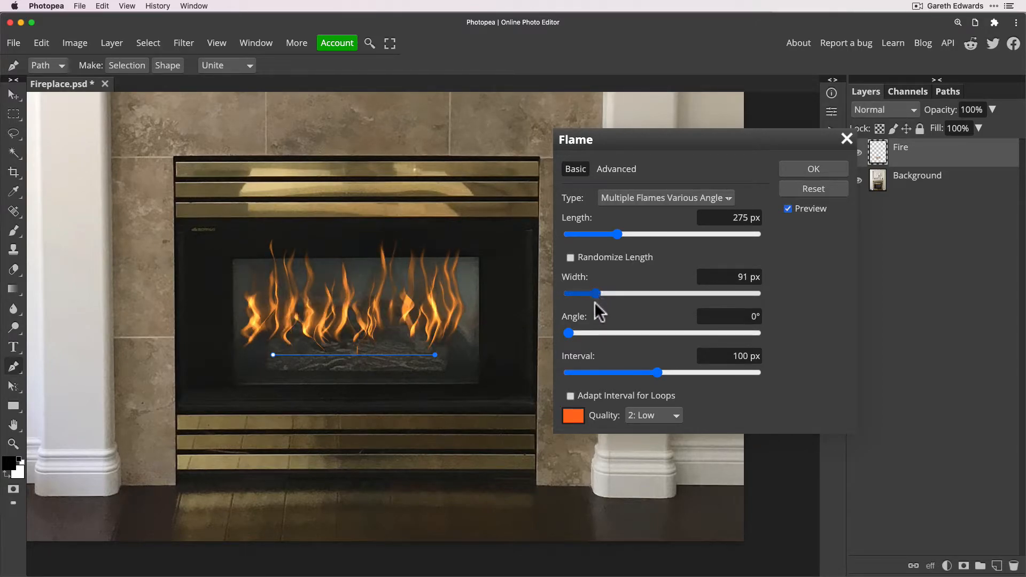
# Try flame angles up to 72°, change the flame type to Multiple Flames Path Directed and set the angle to 0°
pyautogui.moveTo(578, 331)
pyautogui.mouseDown()
pyautogui.moveTo(624, 320)
pyautogui.moveTo(627, 329)
pyautogui.moveTo(587, 331)
pyautogui.mouseUp()
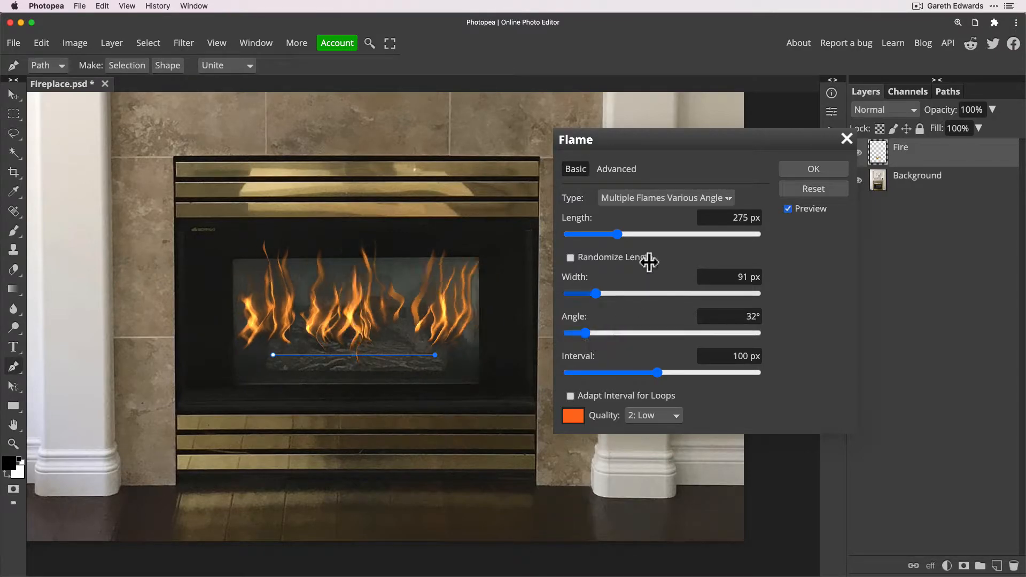
pyautogui.moveTo(595, 331); pyautogui.dragTo(607, 331)
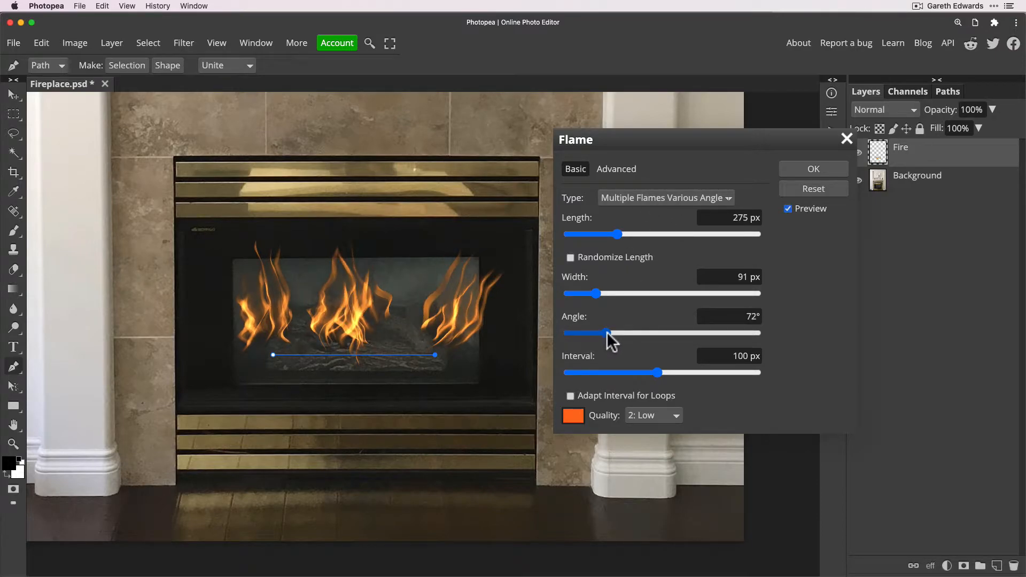
pyautogui.click(663, 198)
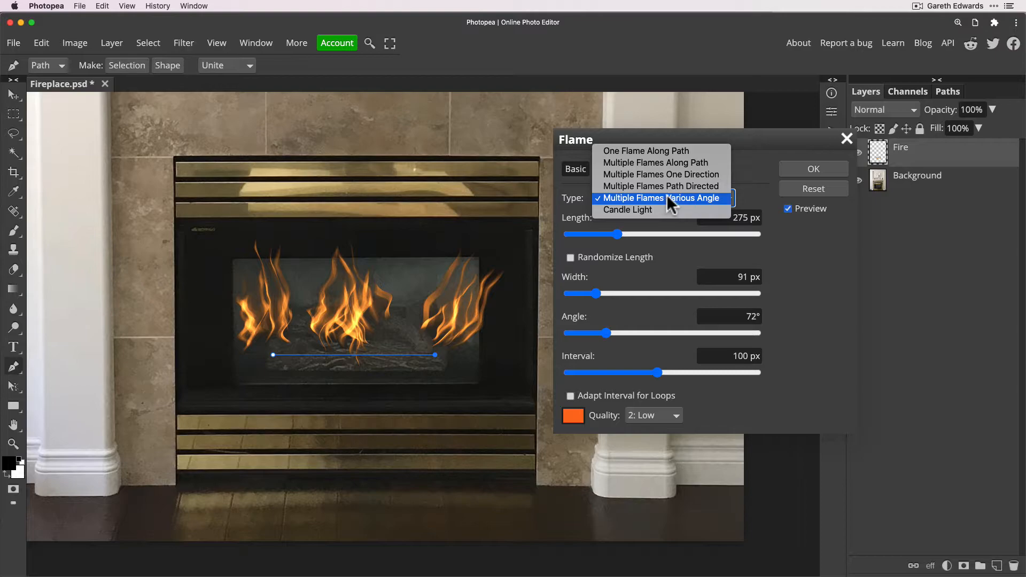
pyautogui.click(668, 187)
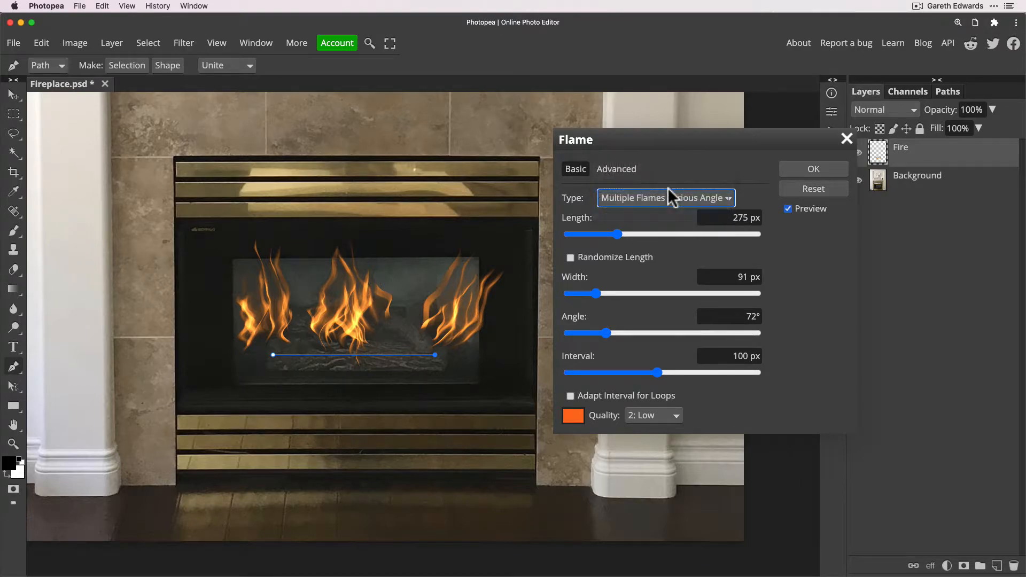
pyautogui.moveTo(589, 330); pyautogui.dragTo(582, 332)
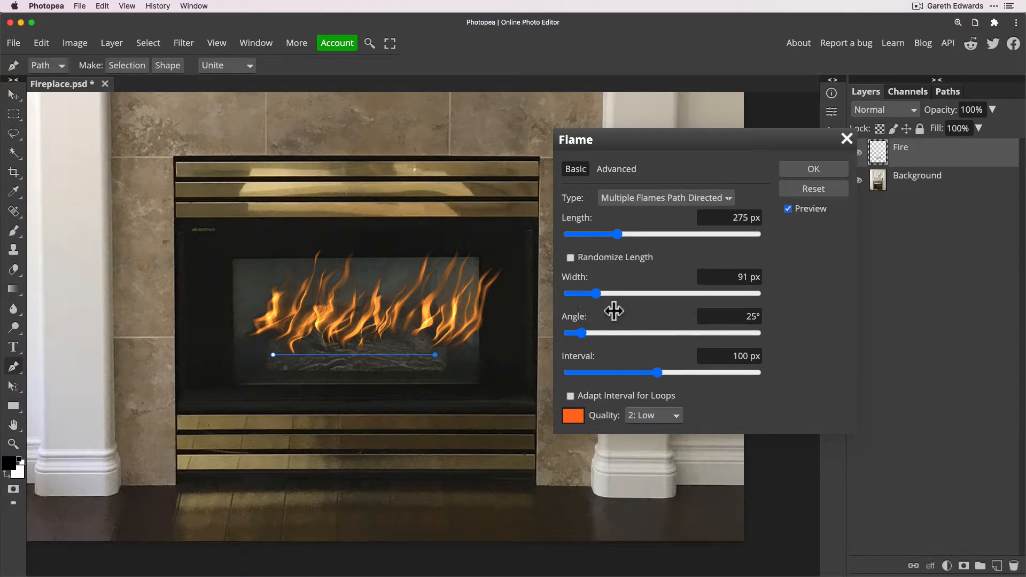
pyautogui.moveTo(581, 332)
pyautogui.mouseDown()
pyautogui.moveTo(551, 336)
pyautogui.moveTo(567, 338)
pyautogui.mouseUp()
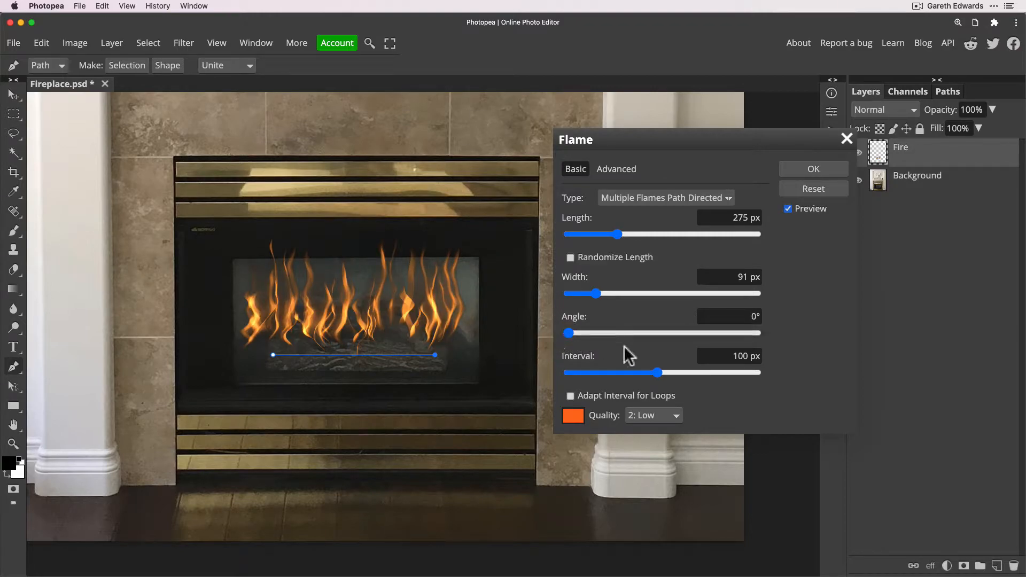
# Try flame intervals of 26, 135, 153 and 196 px to compare dense and sparse flames
pyautogui.moveTo(657, 372); pyautogui.dragTo(587, 372)
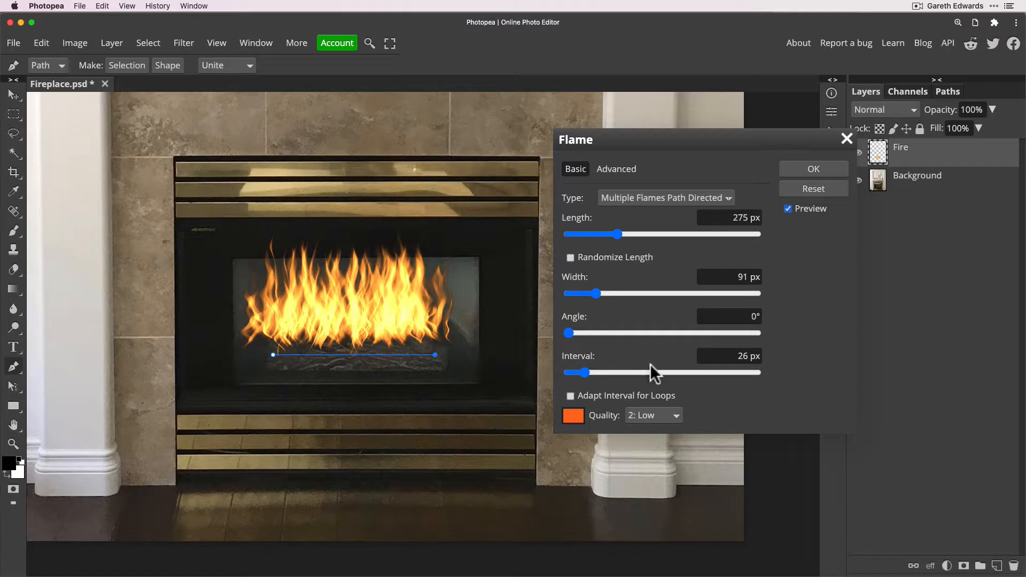
pyautogui.click(692, 372)
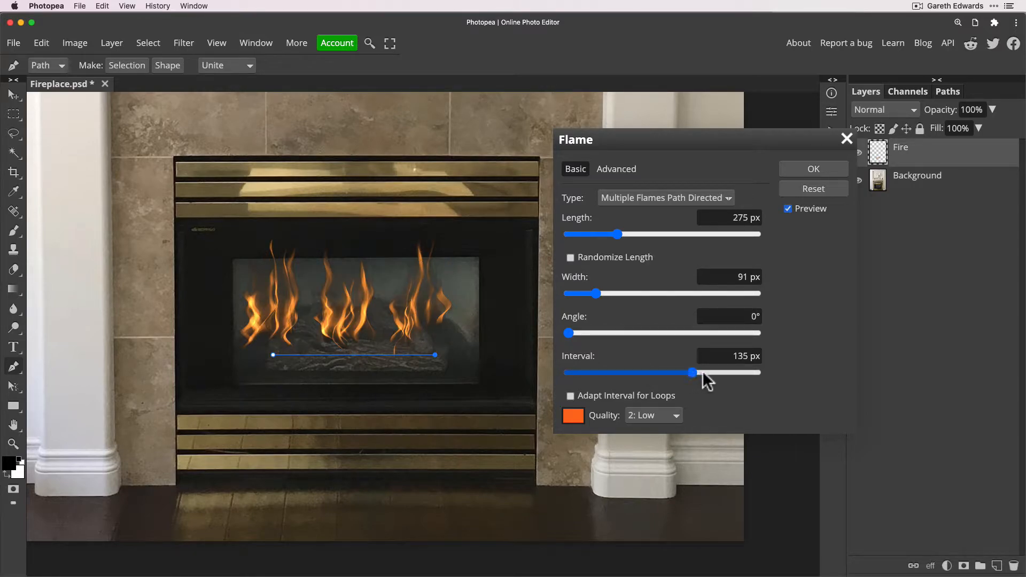
pyautogui.click(709, 373)
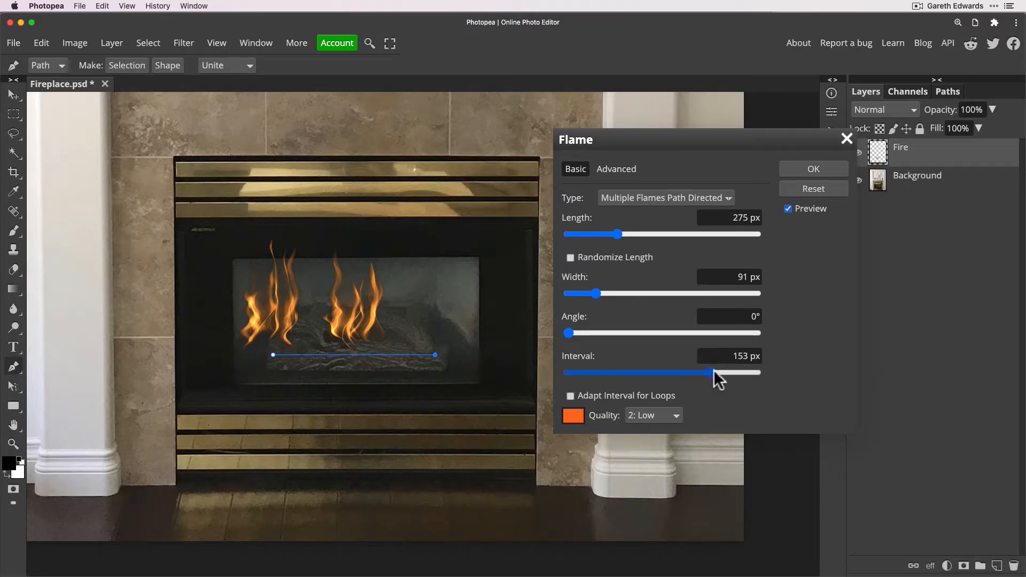
pyautogui.click(728, 372)
pyautogui.moveTo(743, 373); pyautogui.dragTo(751, 372)
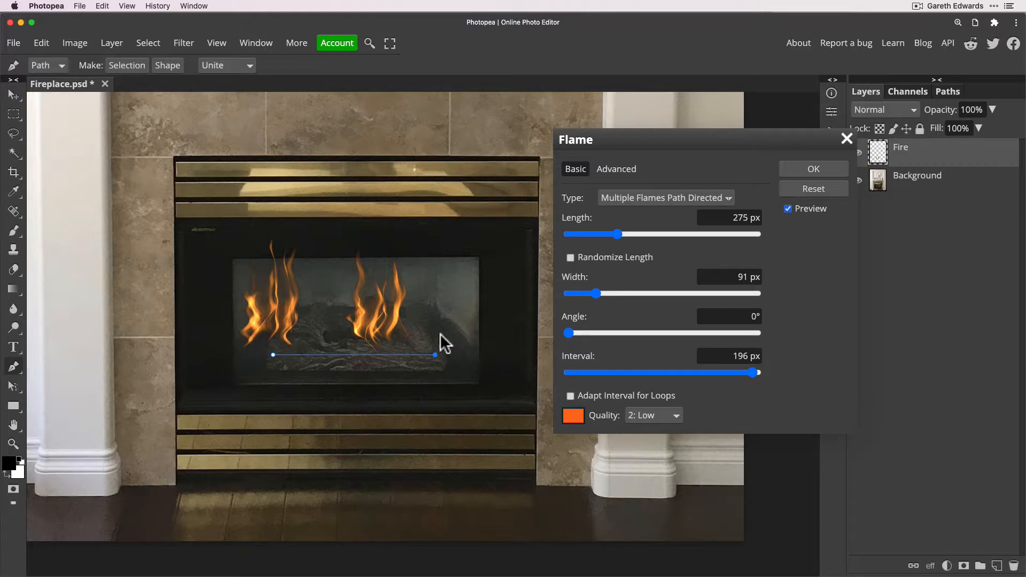
# Set the interval between the flames to 59 px after trying closer spacings such as 31 px
pyautogui.click(666, 372)
pyautogui.moveTo(653, 374); pyautogui.dragTo(589, 373)
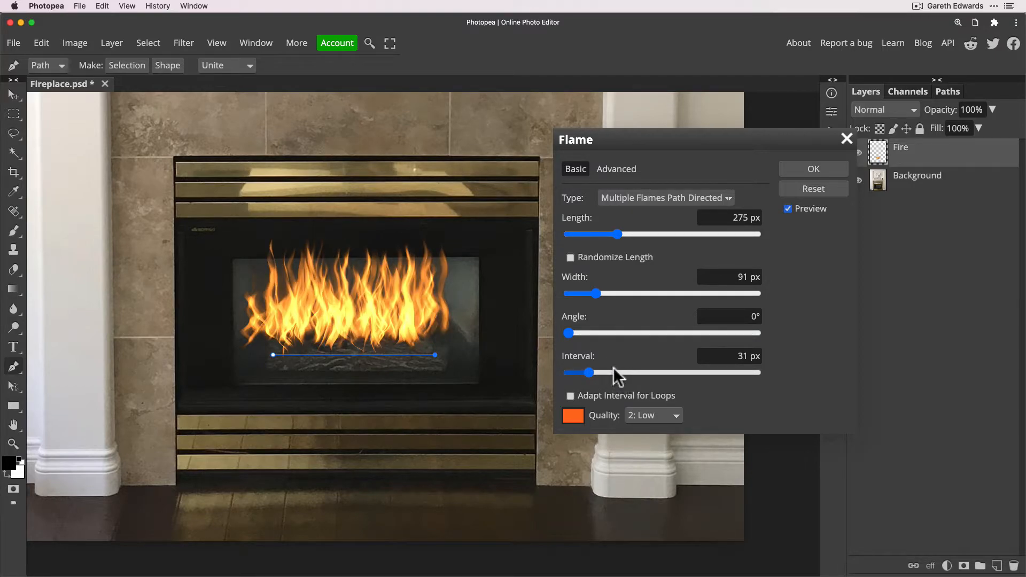
pyautogui.click(614, 372)
pyautogui.click(623, 372)
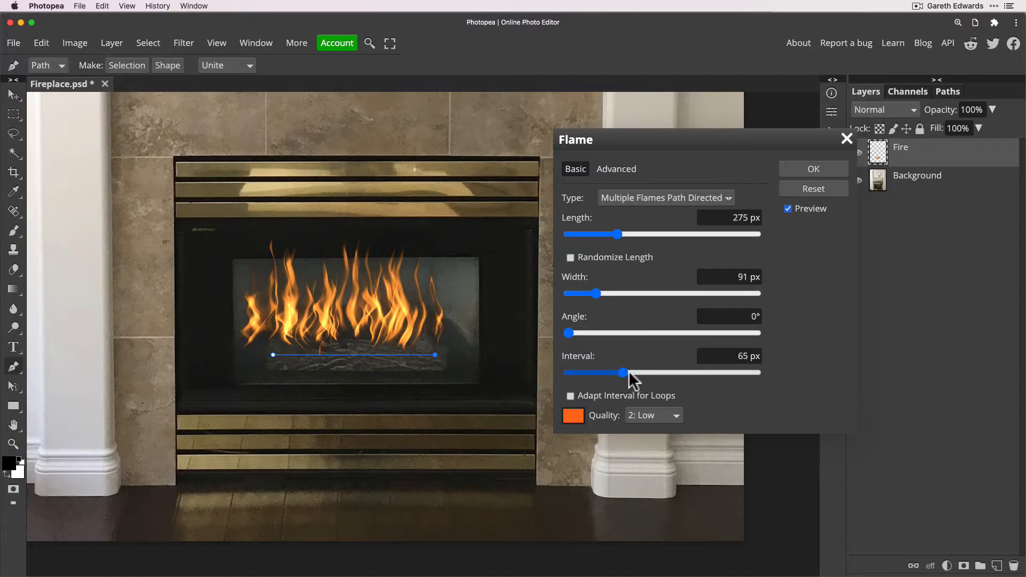
pyautogui.moveTo(632, 370)
pyautogui.mouseDown()
pyautogui.moveTo(639, 367)
pyautogui.moveTo(620, 373)
pyautogui.mouseUp()
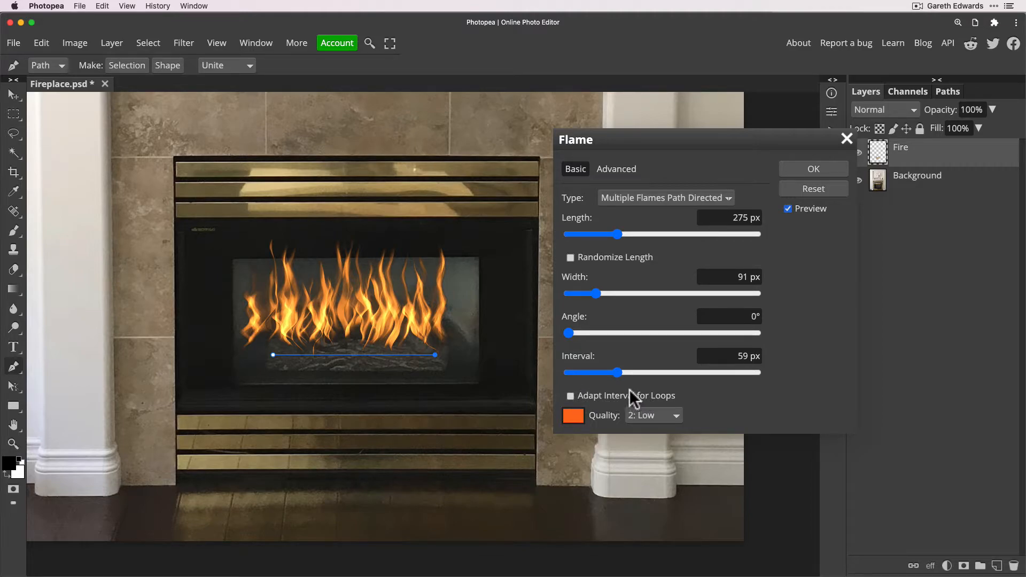
# Compare Turbulent values between 0 and 84 in the advanced flame settings, ending at 50
pyautogui.click(618, 167)
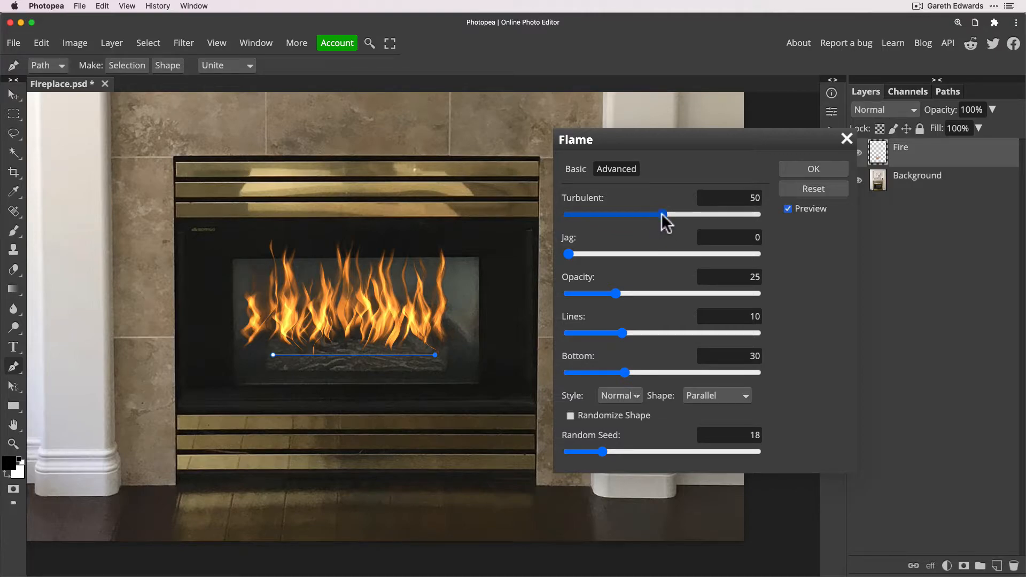
pyautogui.moveTo(656, 213); pyautogui.dragTo(644, 219)
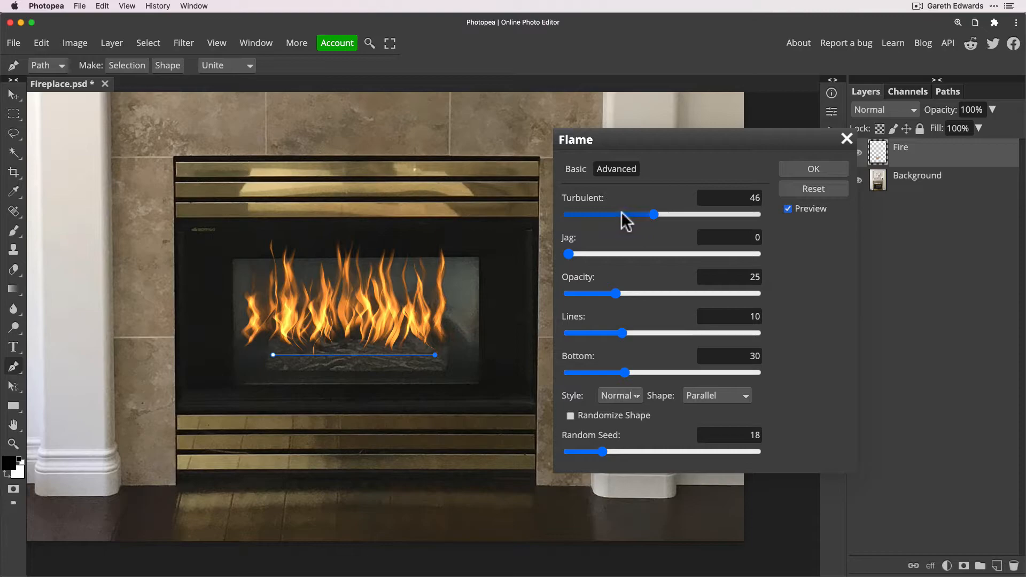
pyautogui.click(620, 214)
pyautogui.moveTo(604, 214); pyautogui.dragTo(600, 214)
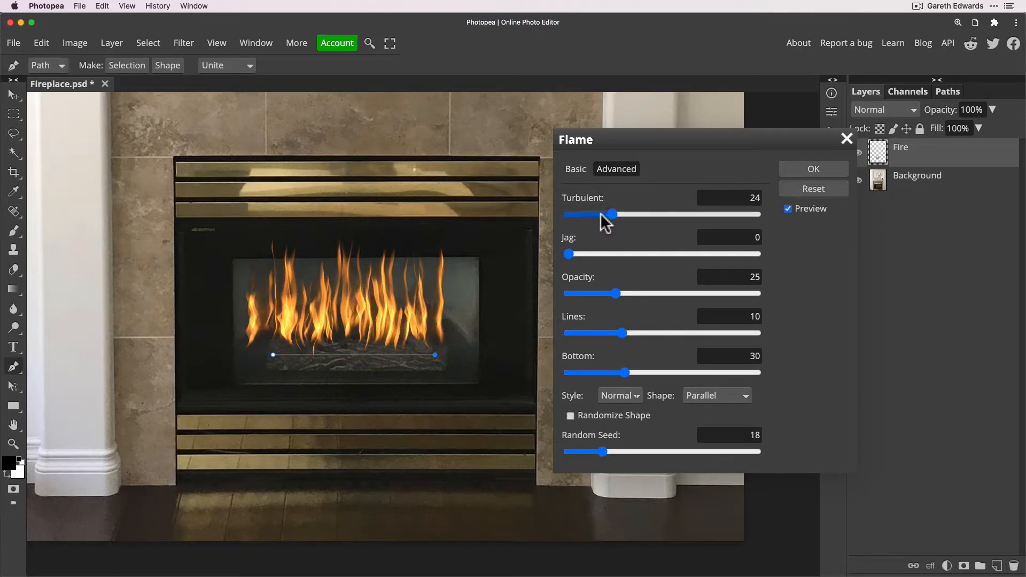
pyautogui.click(595, 214)
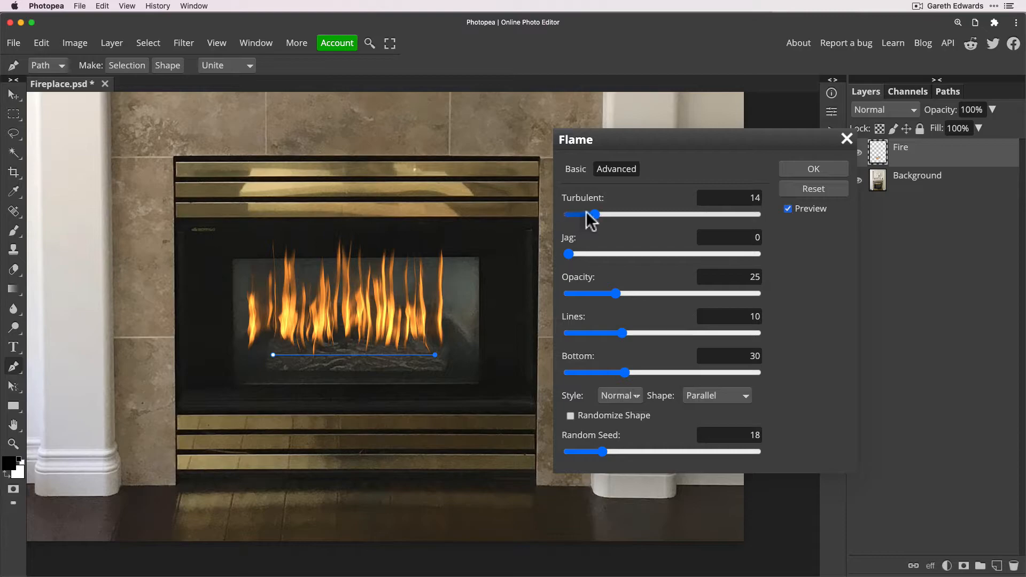
pyautogui.click(587, 214)
pyautogui.click(587, 214)
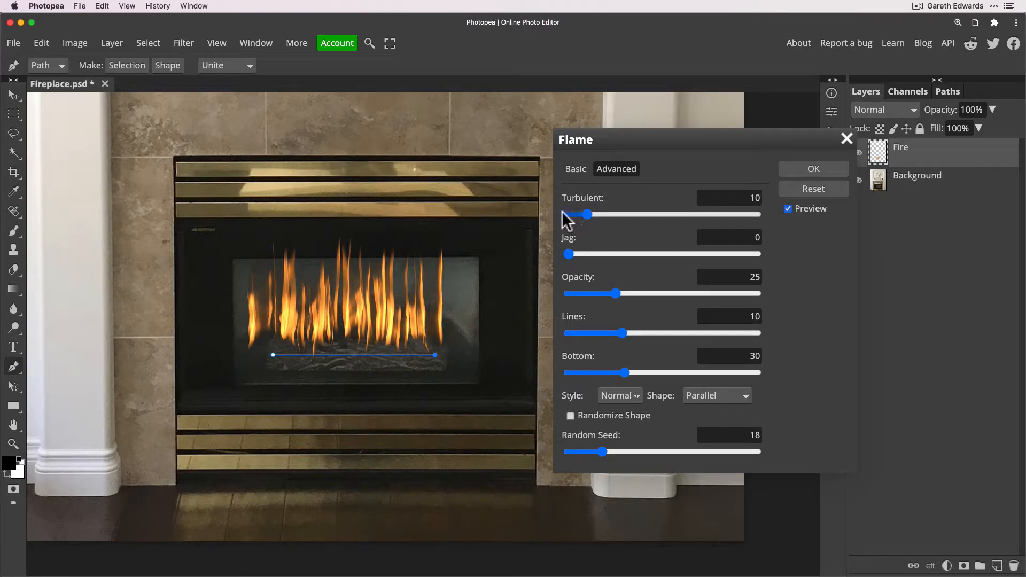
pyautogui.click(568, 214)
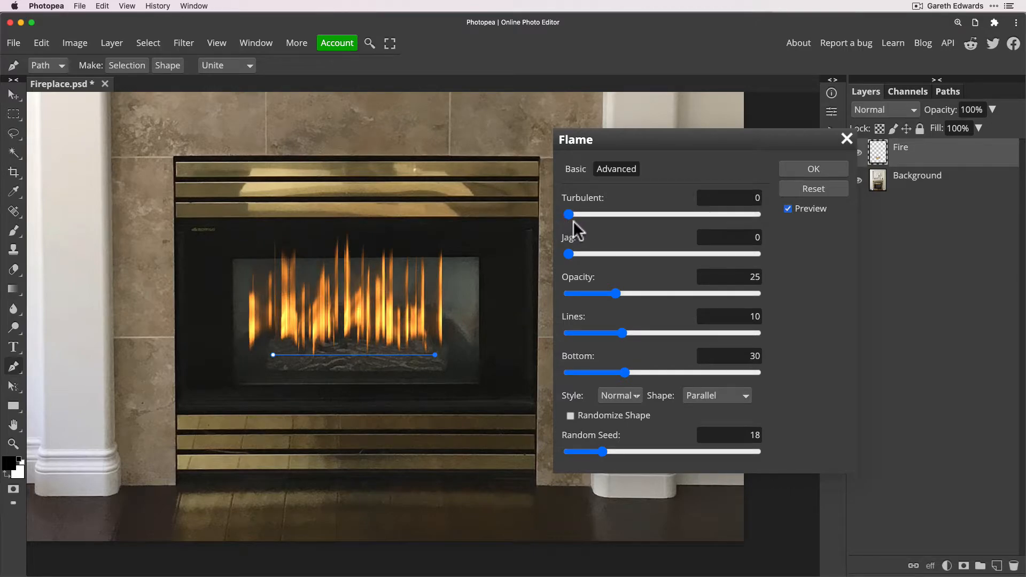
pyautogui.click(714, 214)
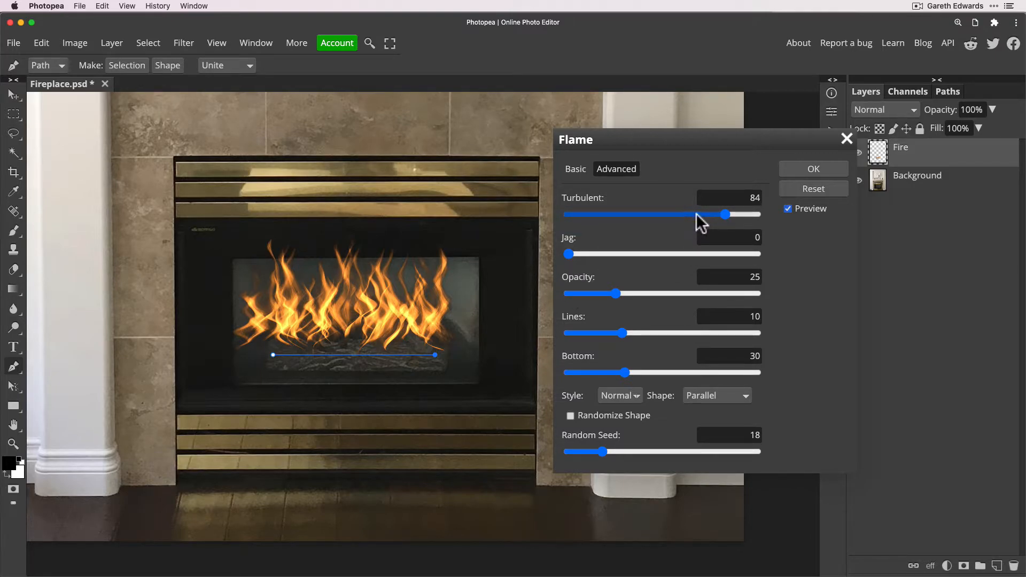
pyautogui.moveTo(696, 214); pyautogui.dragTo(660, 218)
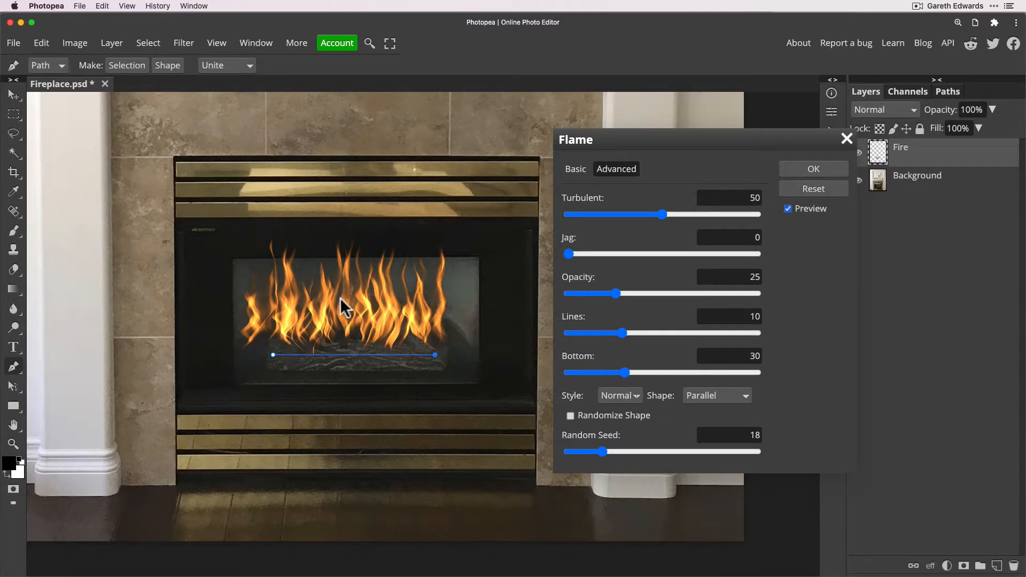
# Raise the flames' Jag gradually through values up to 84 and settle on 80
pyautogui.click(594, 253)
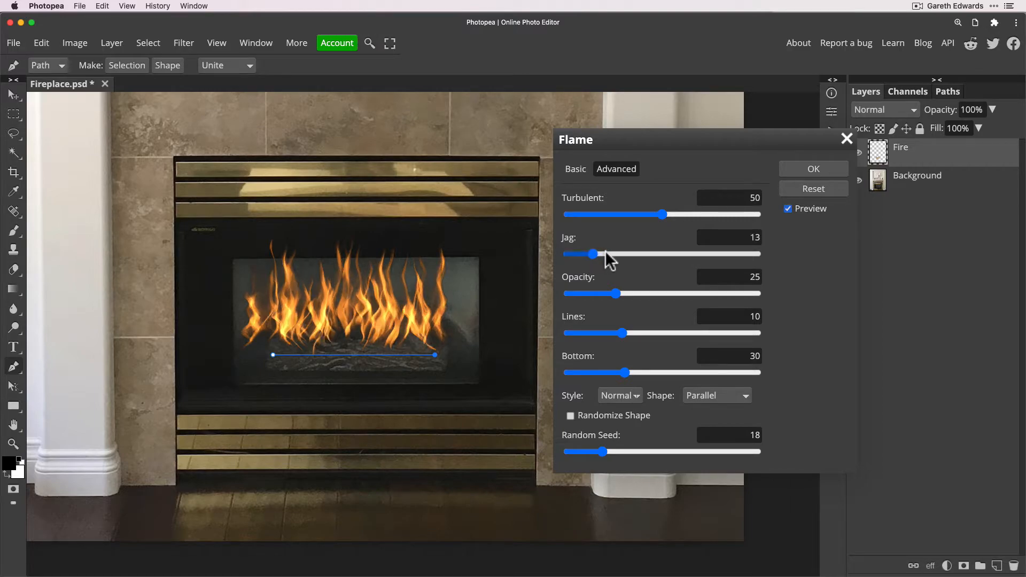
pyautogui.click(615, 253)
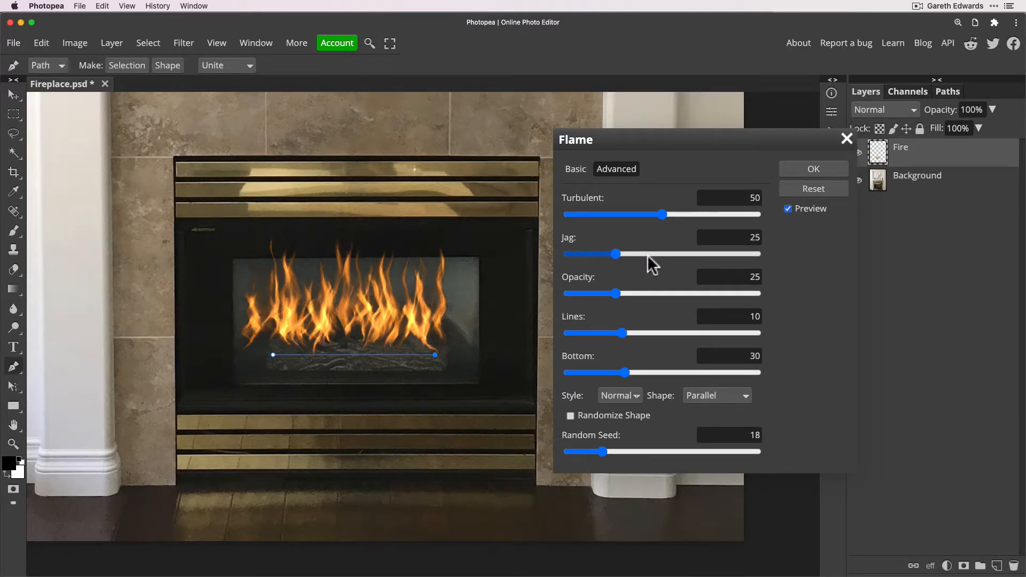
pyautogui.click(646, 253)
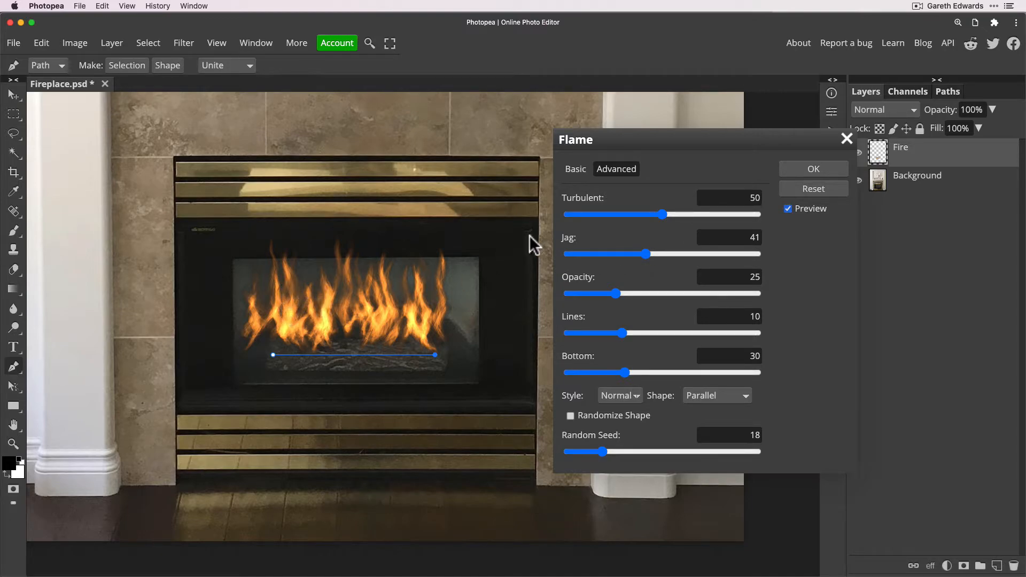
pyautogui.press('super+plus')
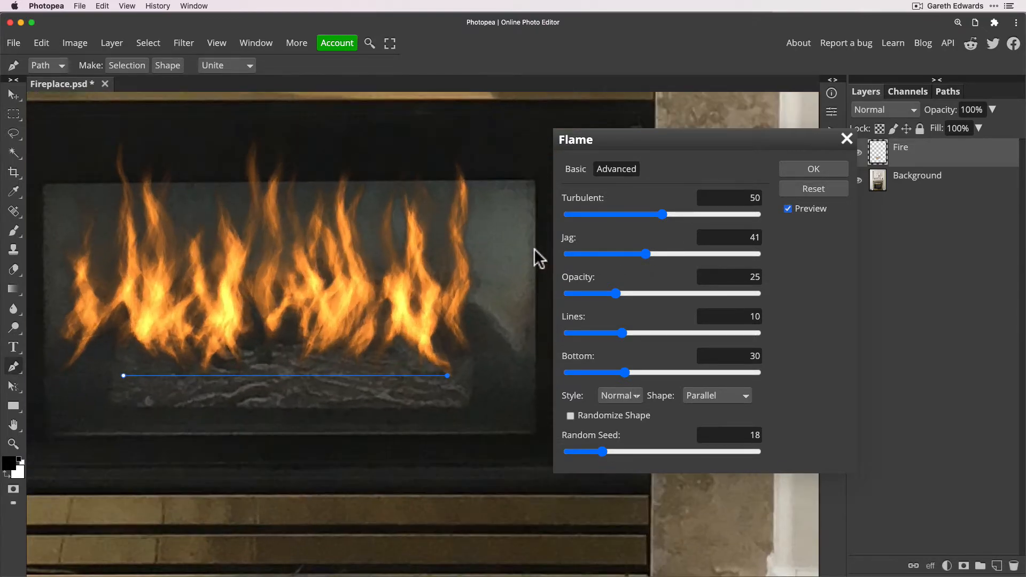
pyautogui.click(676, 254)
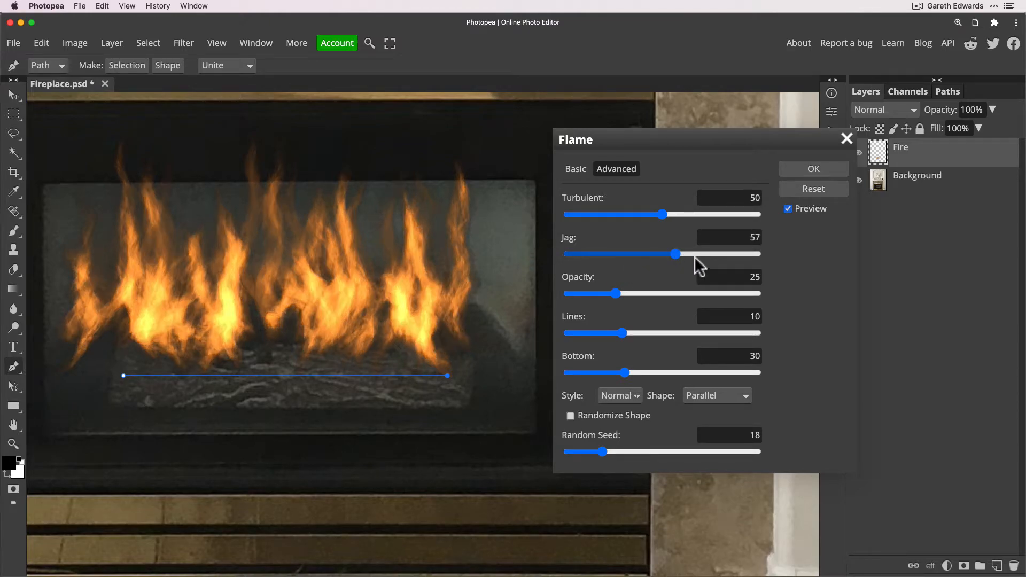
pyautogui.click(702, 253)
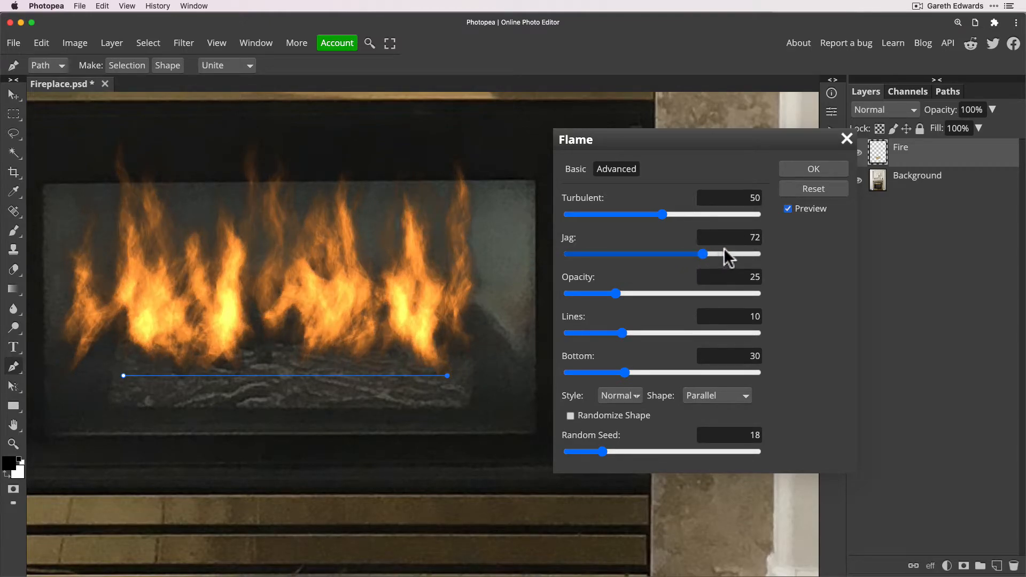
pyautogui.click(726, 253)
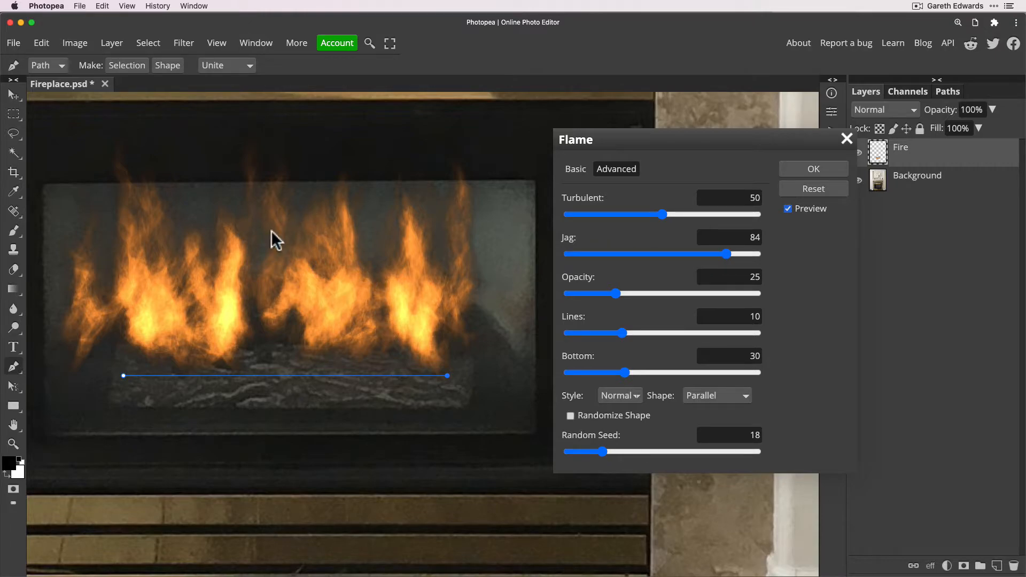
pyautogui.click(743, 254)
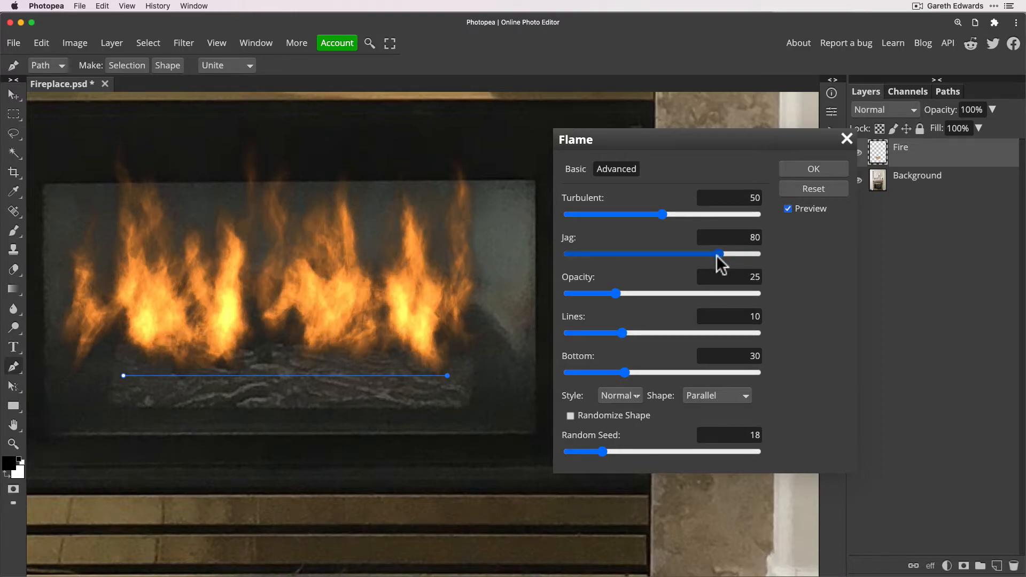
pyautogui.click(718, 255)
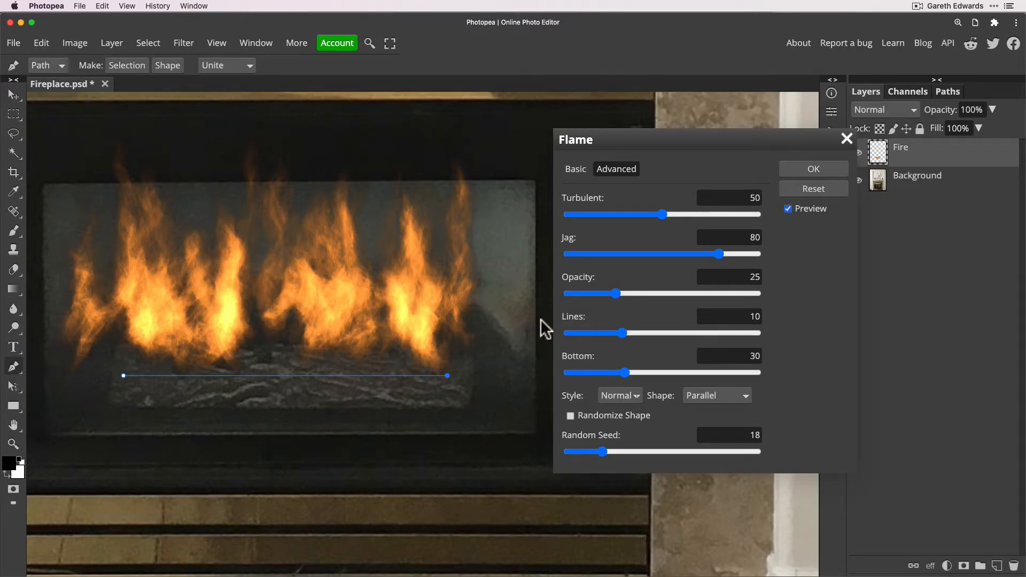
# Set the flames' Jag to 16 and their Opacity to 27, trying opacities of 0 and 60 along the way
pyautogui.click(588, 254)
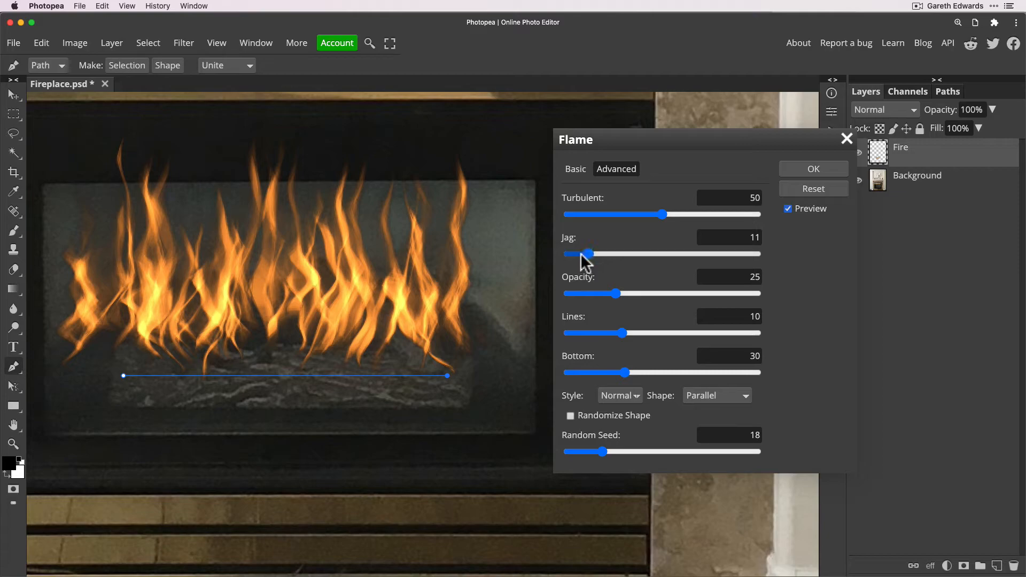
pyautogui.moveTo(579, 255); pyautogui.dragTo(598, 255)
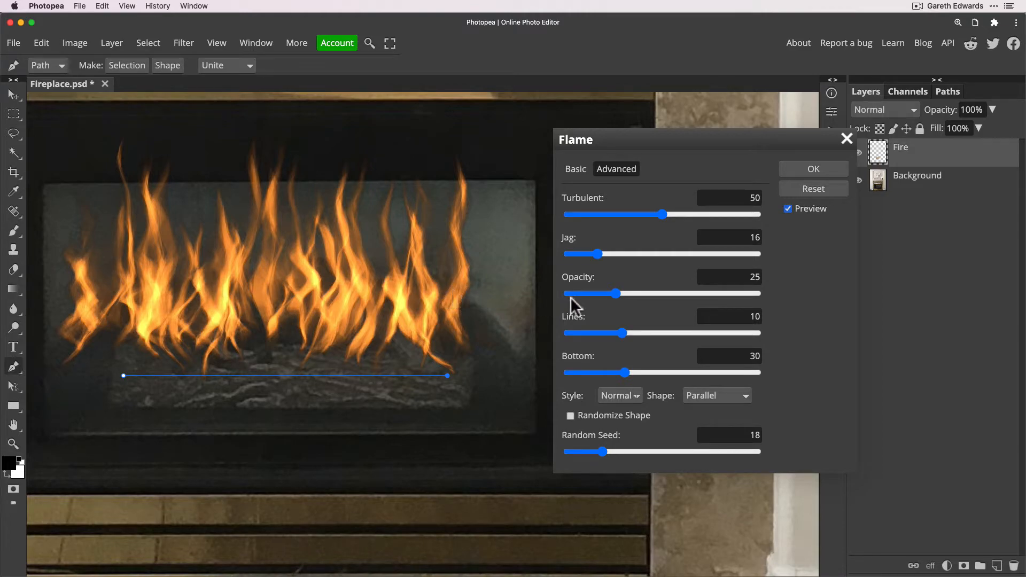
pyautogui.moveTo(616, 293); pyautogui.dragTo(567, 291)
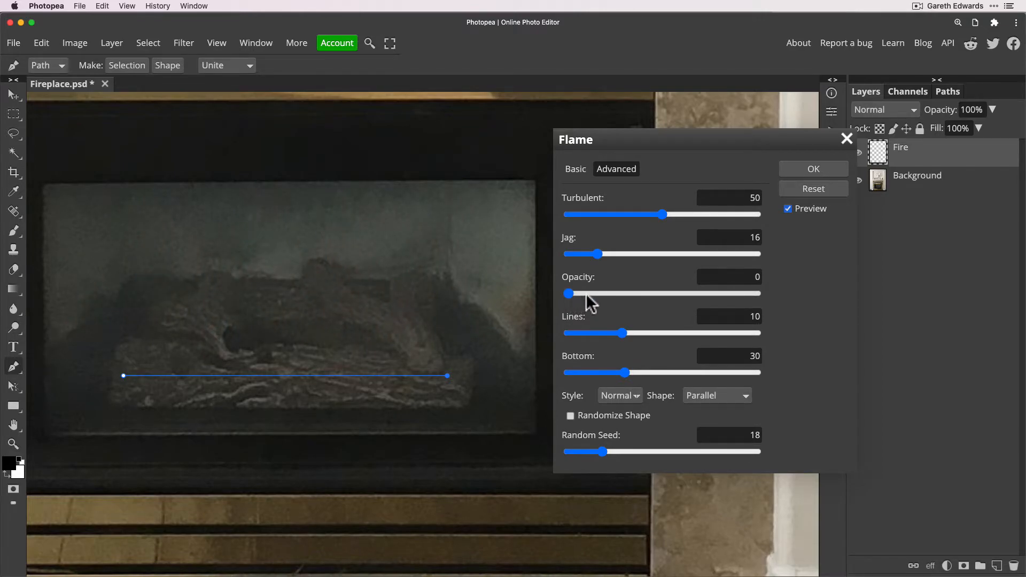
pyautogui.moveTo(599, 292); pyautogui.dragTo(686, 293)
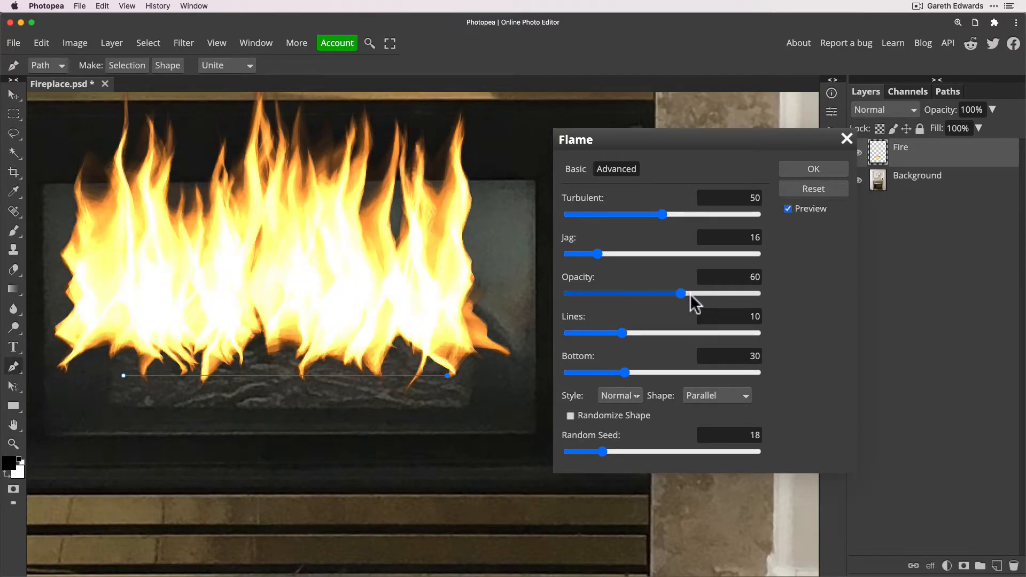
pyautogui.moveTo(688, 295); pyautogui.dragTo(618, 293)
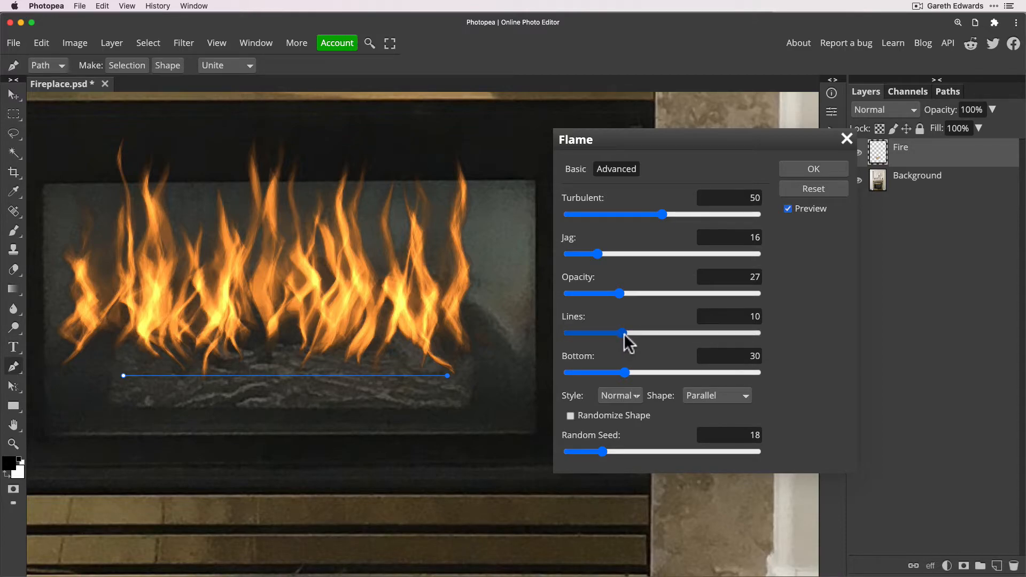
# Compare the flames at Lines values of 3, 13, 15, 19, 21 and 24
pyautogui.moveTo(588, 330); pyautogui.dragTo(572, 332)
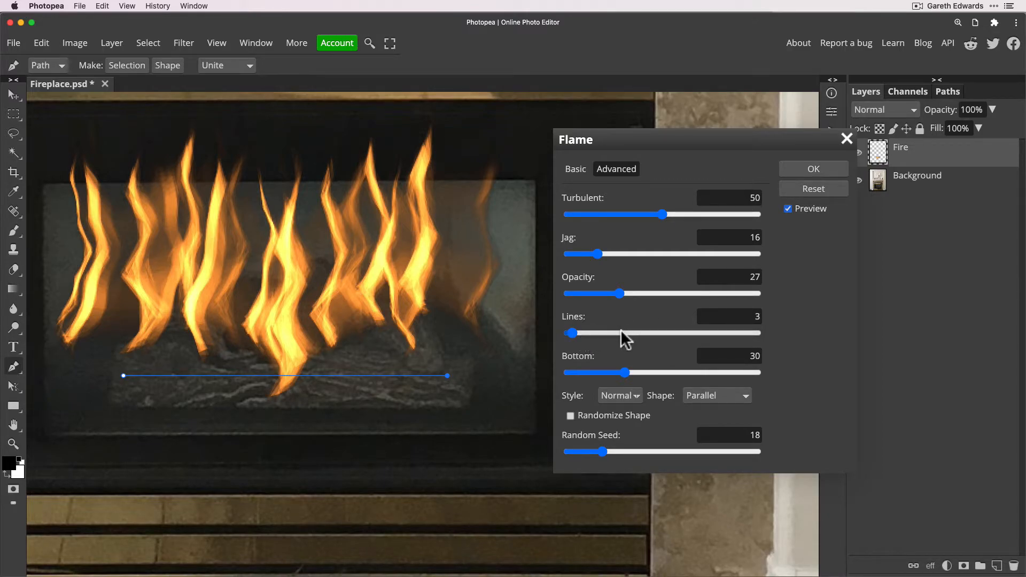
pyautogui.click(638, 333)
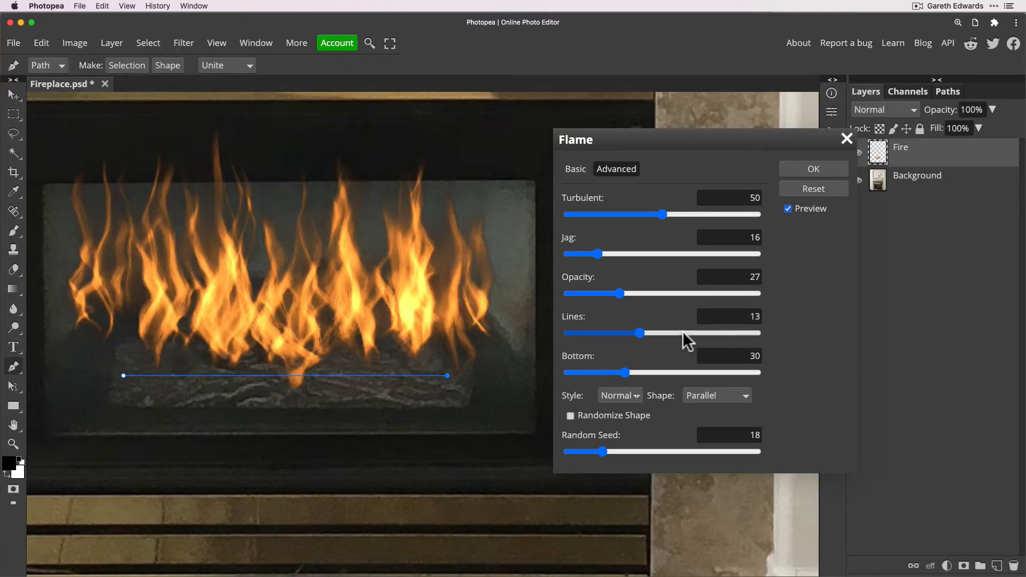
pyautogui.click(663, 332)
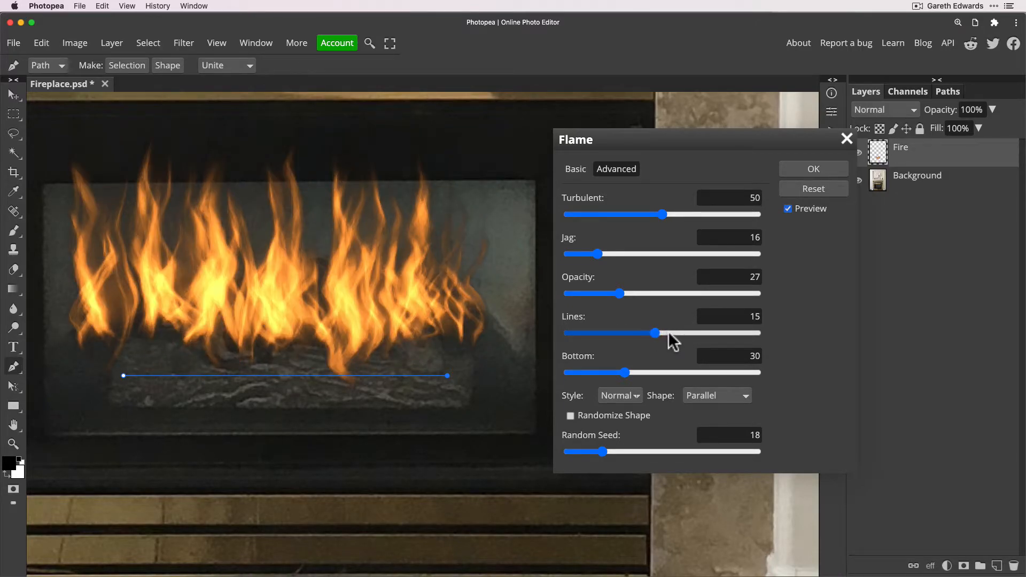
pyautogui.click(669, 332)
pyautogui.click(684, 333)
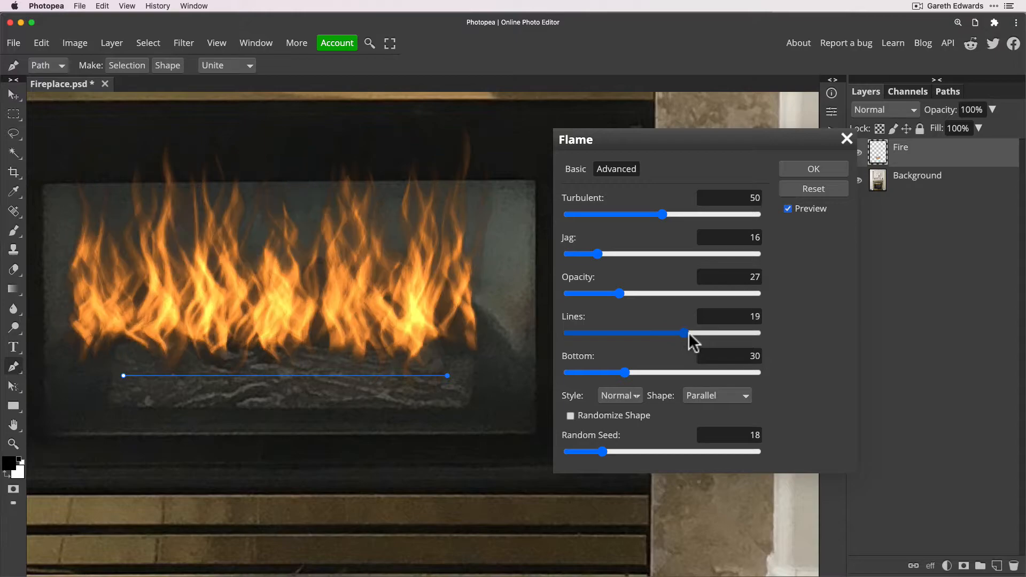
pyautogui.click(699, 333)
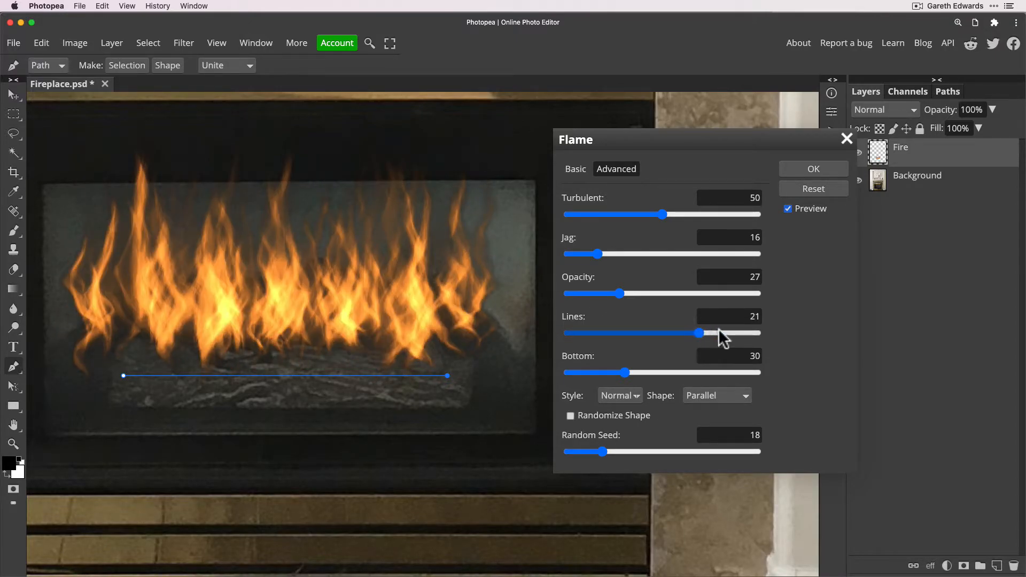
pyautogui.click(716, 333)
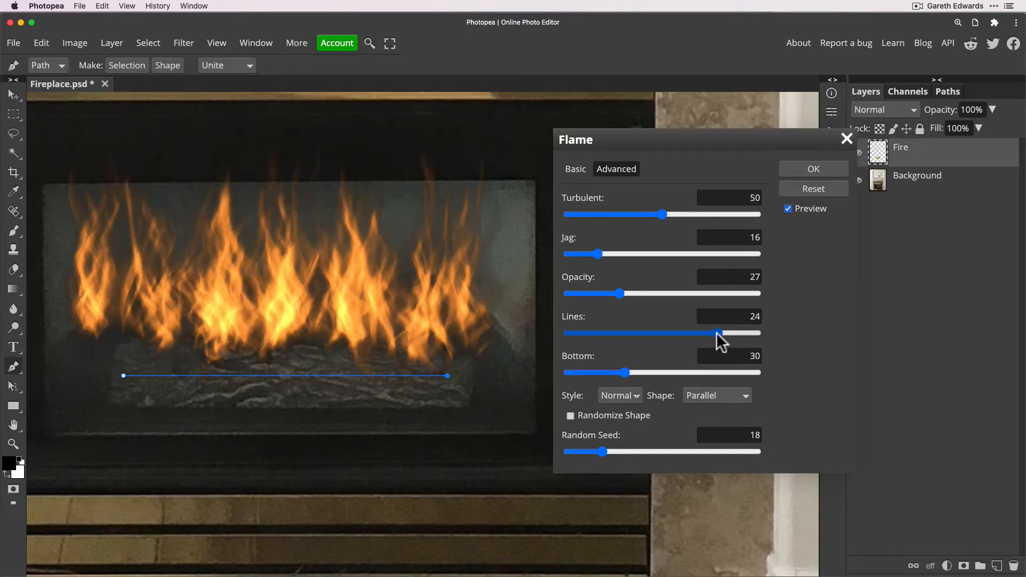
# Lower the flames' Lines value through 14 and 9 and settle on 10
pyautogui.click(668, 333)
pyautogui.click(649, 333)
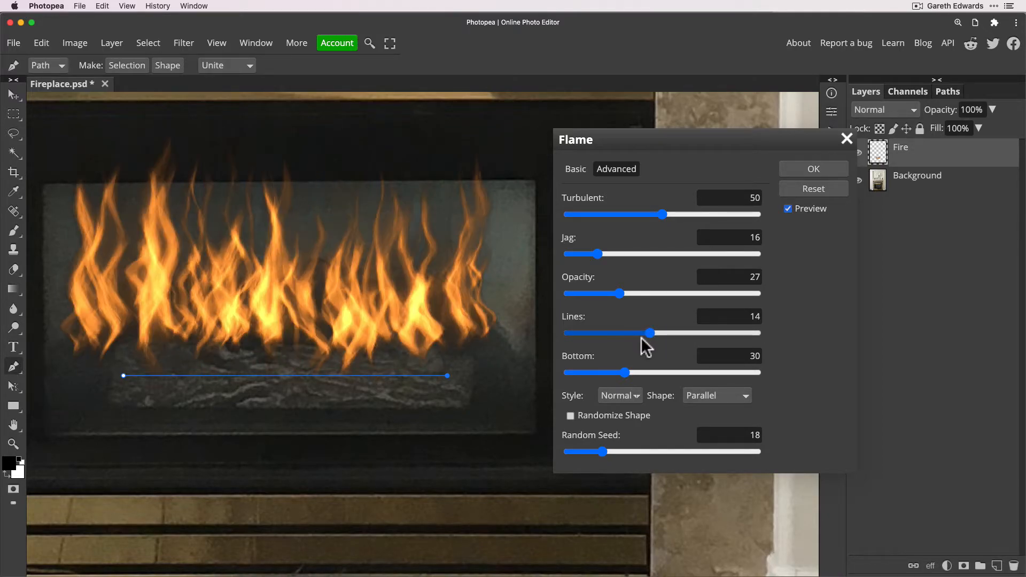
pyautogui.click(636, 333)
pyautogui.click(624, 332)
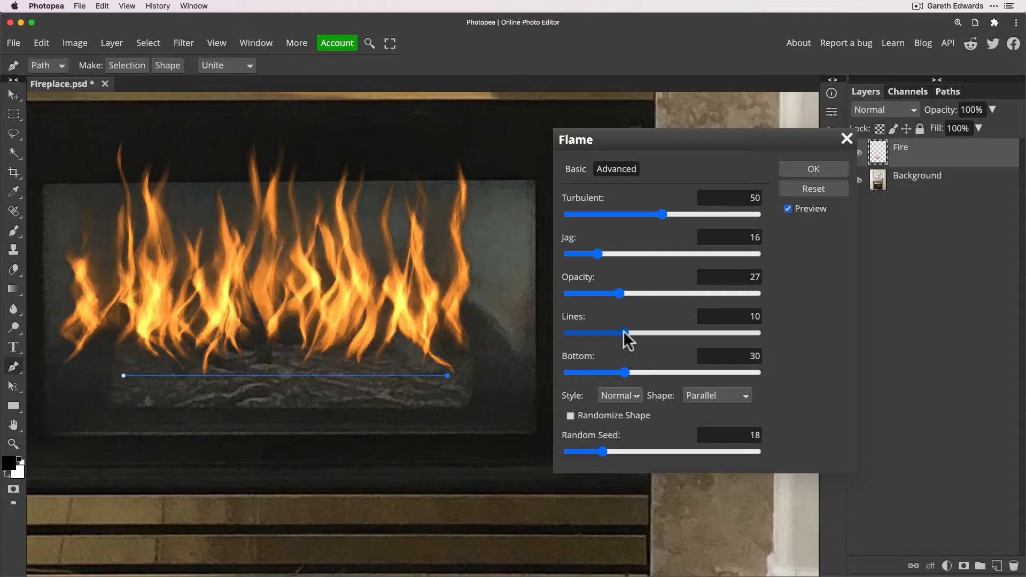
pyautogui.click(620, 332)
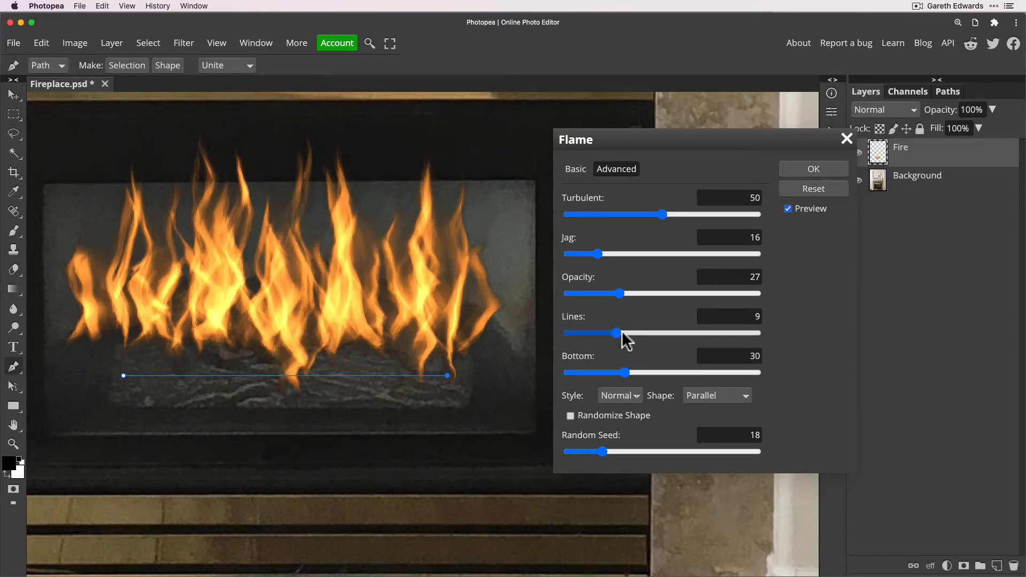
pyautogui.click(621, 333)
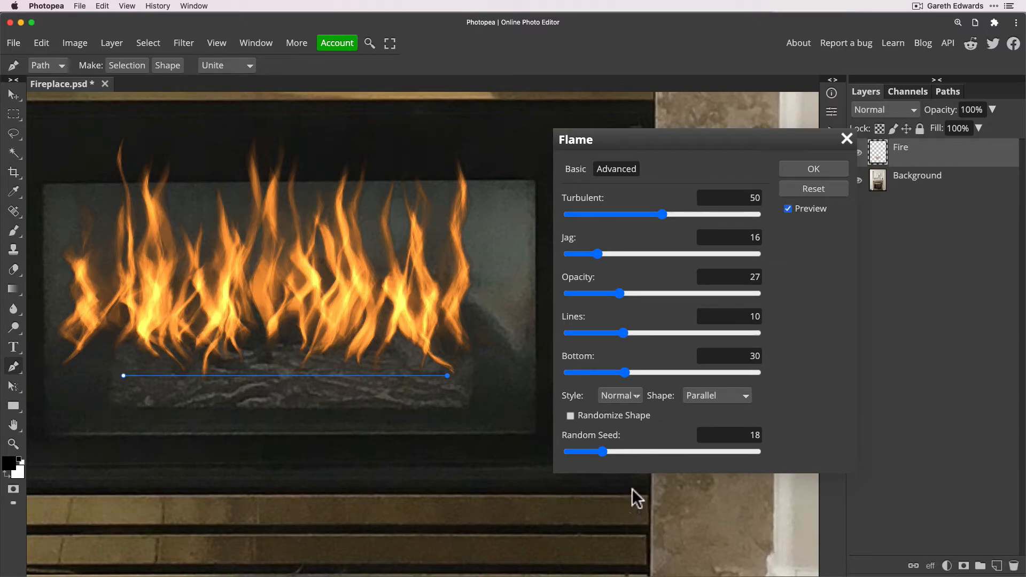
# Compare how the flame bases look at Bottom values such as 62, 49, 69, 31 and 47
pyautogui.press('super+minus')
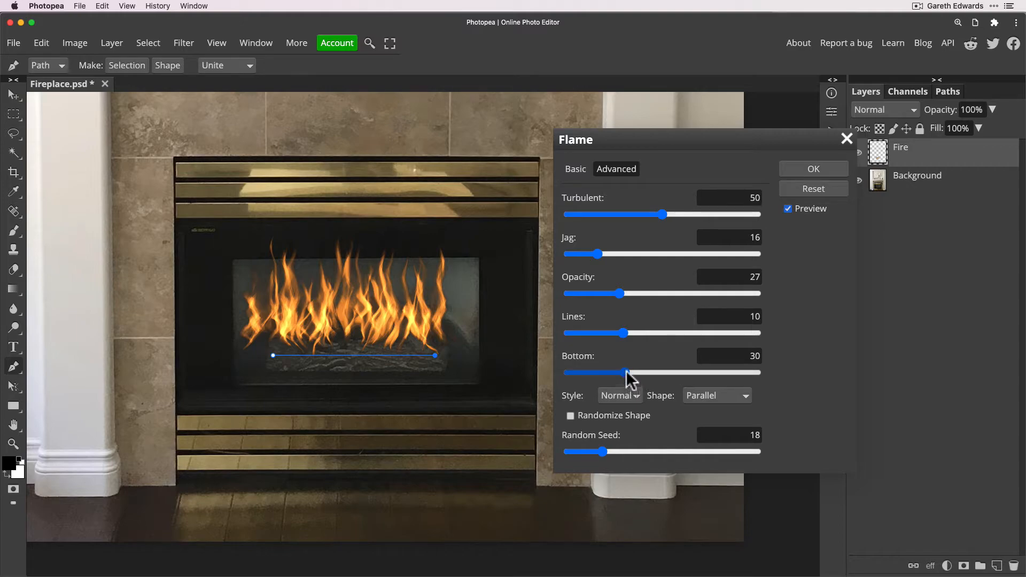
pyautogui.moveTo(624, 371); pyautogui.dragTo(643, 370)
pyautogui.moveTo(653, 370); pyautogui.dragTo(685, 373)
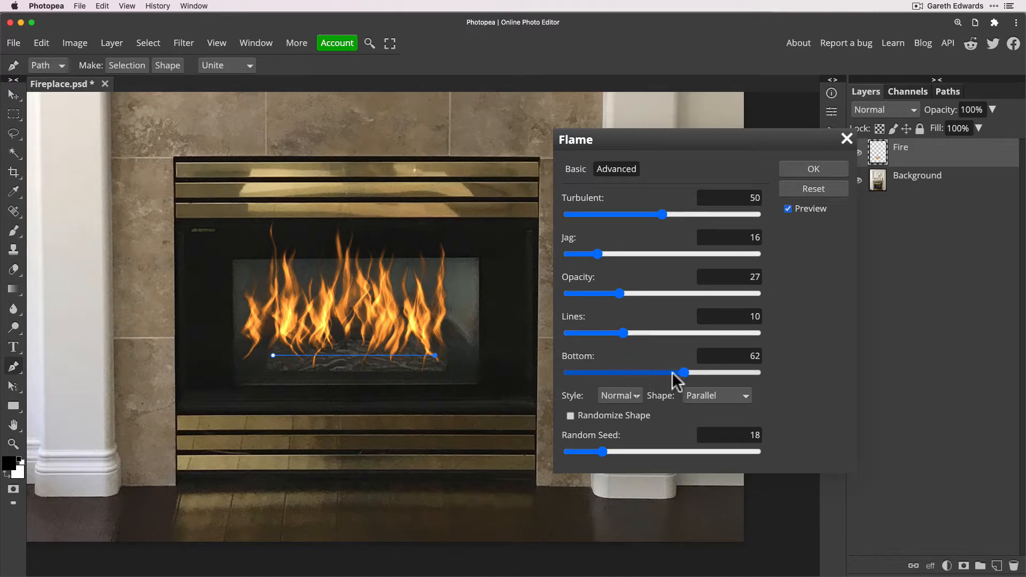
pyautogui.moveTo(682, 373); pyautogui.dragTo(656, 373)
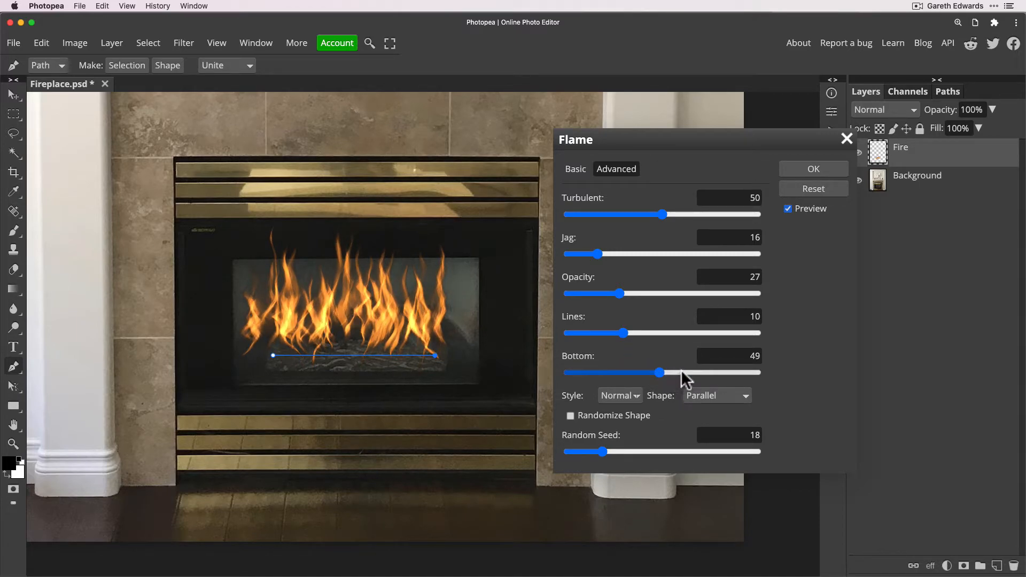
pyautogui.click(683, 373)
pyautogui.click(696, 372)
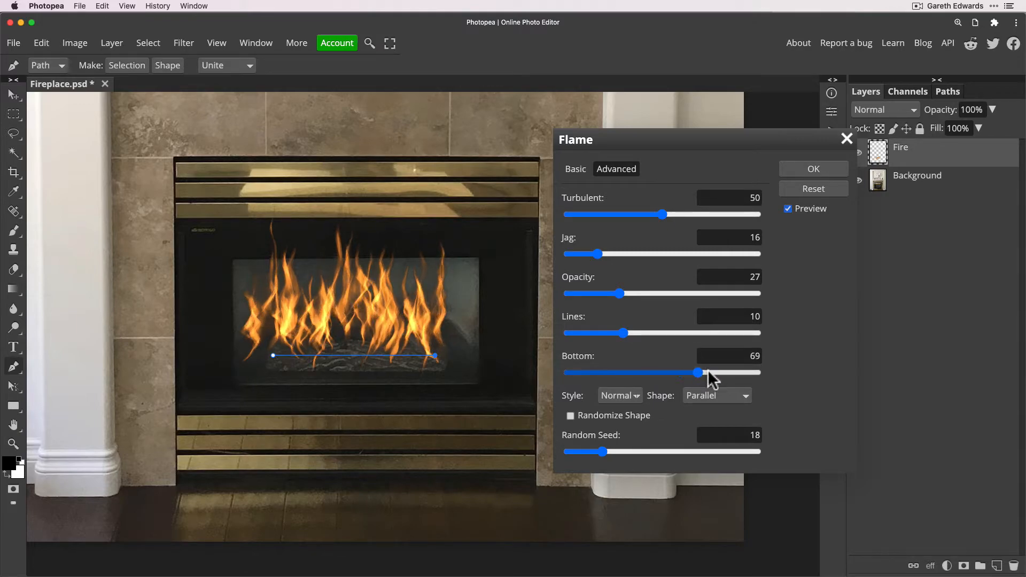
pyautogui.click(713, 372)
pyautogui.click(627, 373)
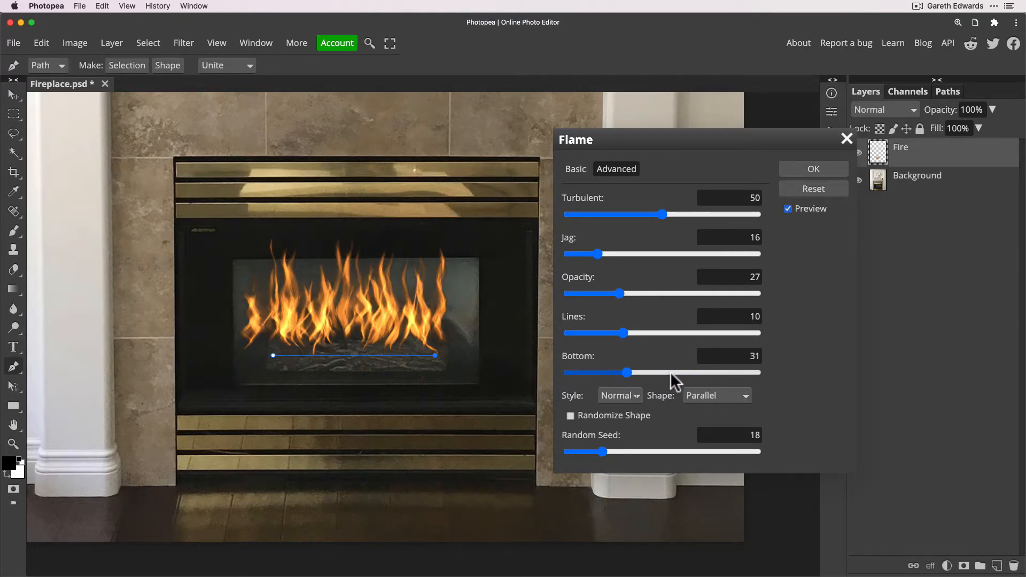
pyautogui.click(657, 372)
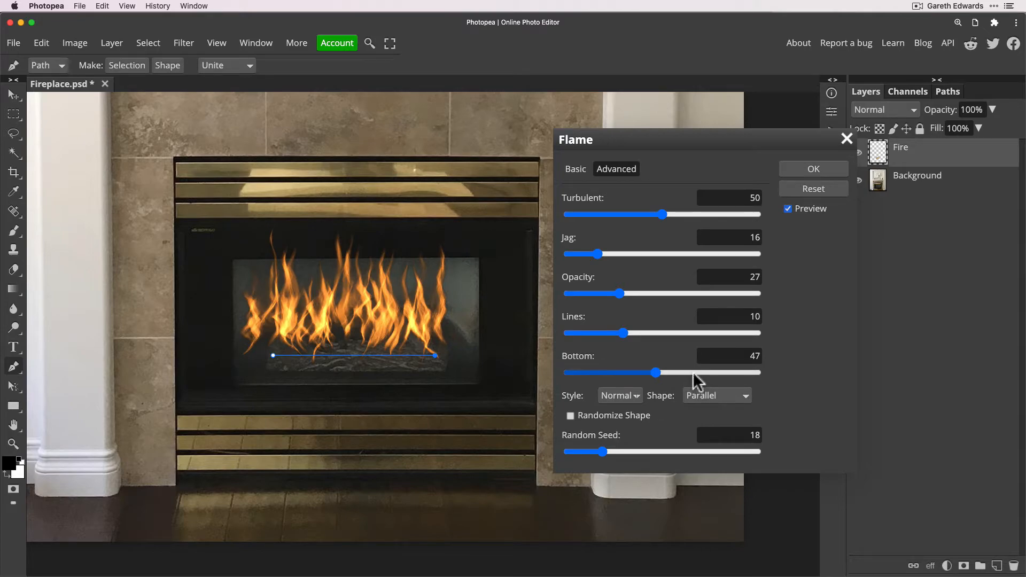
pyautogui.click(693, 373)
# Set the flames' Bottom value to 23 after trying 13
pyautogui.moveTo(644, 370); pyautogui.dragTo(588, 374)
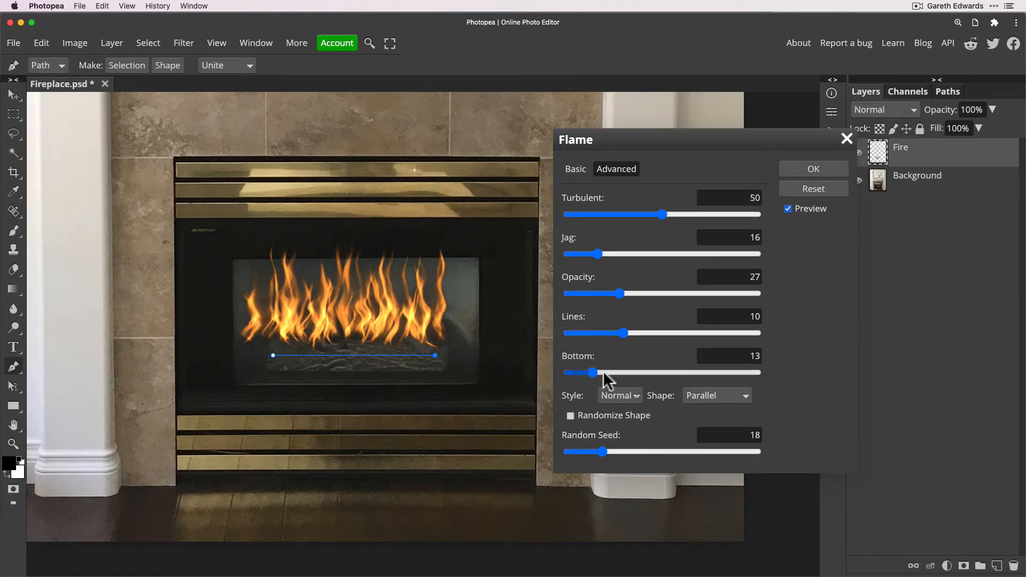
pyautogui.click(604, 372)
pyautogui.click(611, 371)
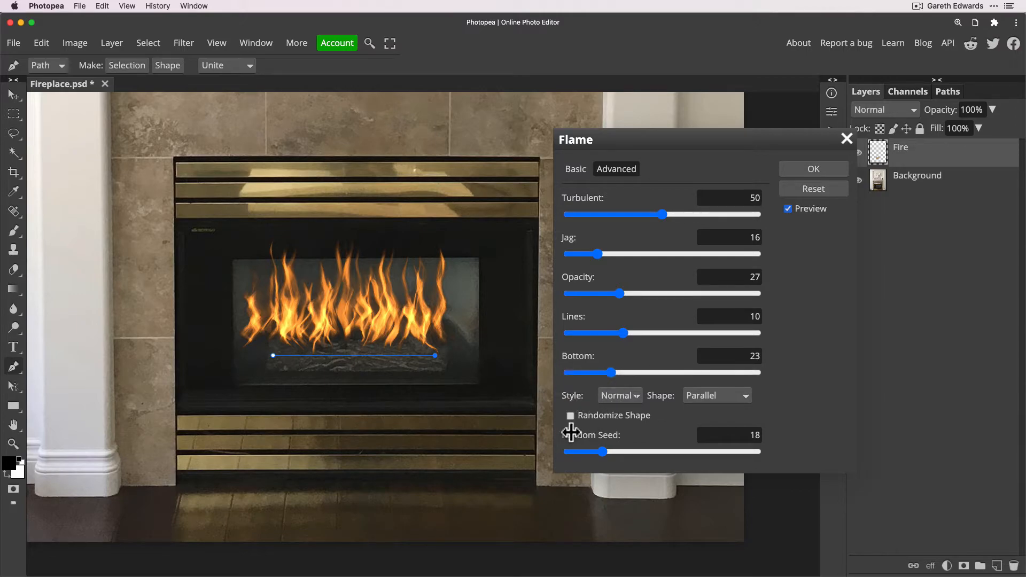
# Try the Violent and Flat flame styles, and return the style to Normal
pyautogui.click(610, 396)
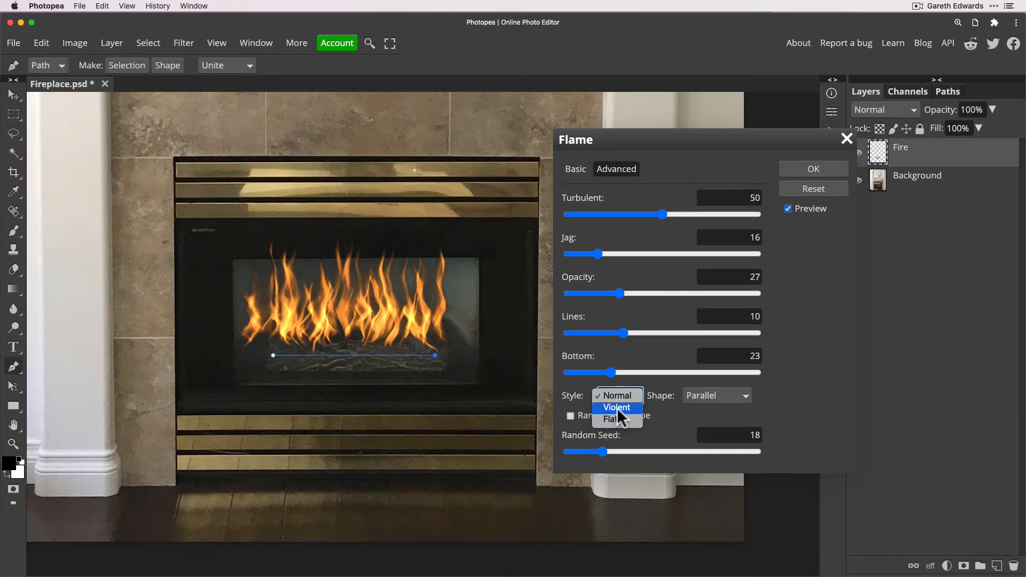
pyautogui.click(618, 407)
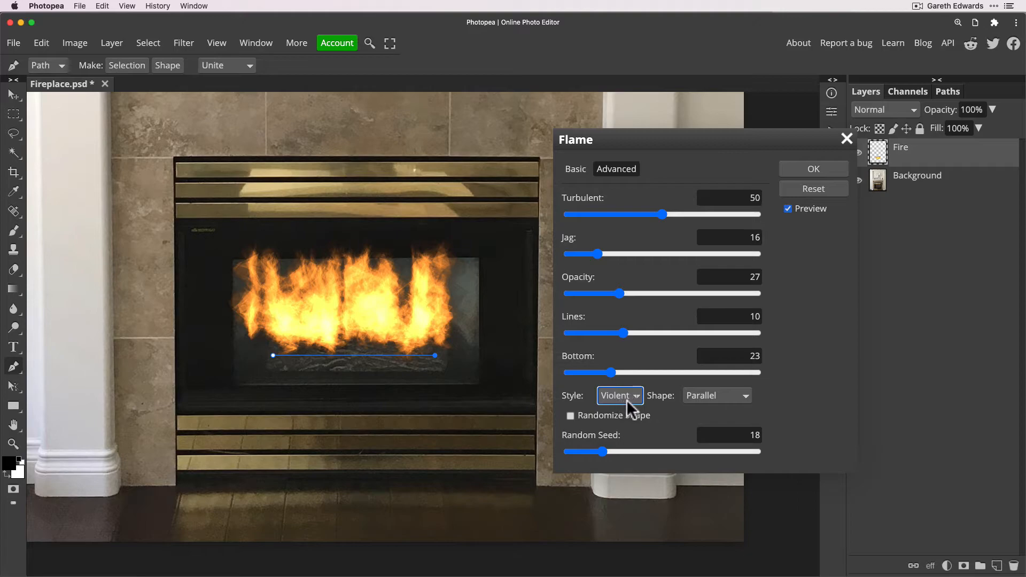
pyautogui.click(626, 395)
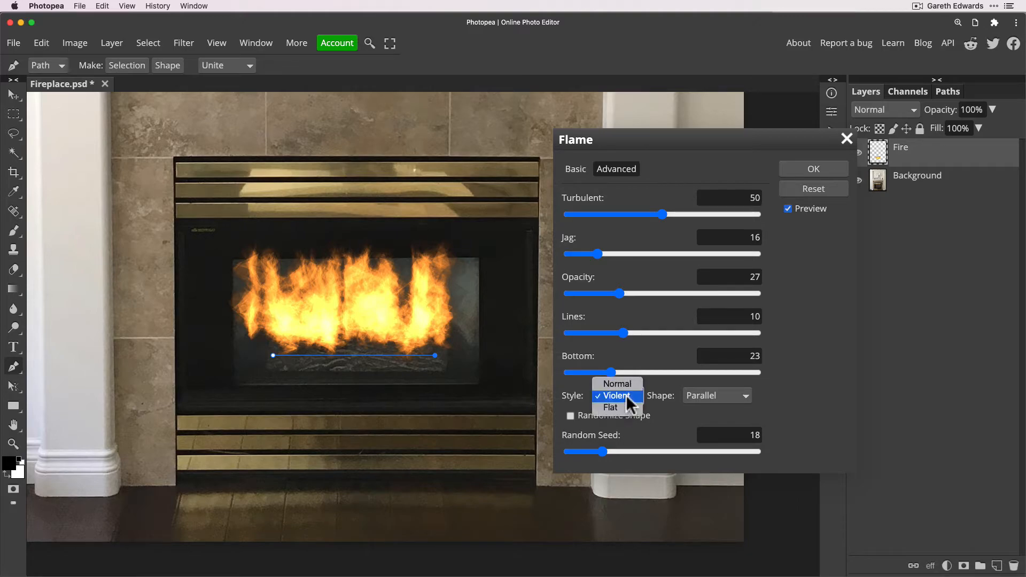
pyautogui.click(614, 407)
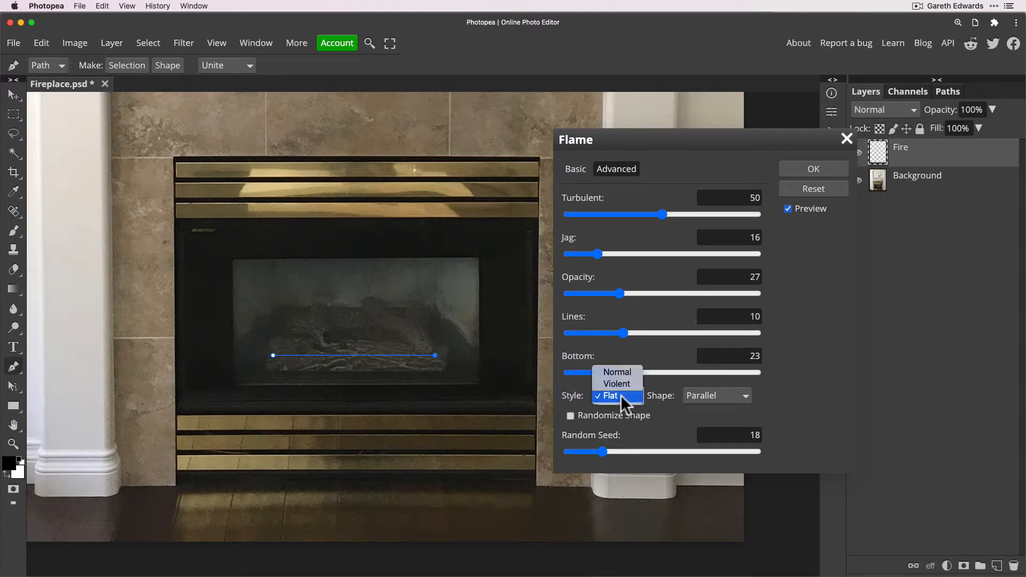
pyautogui.click(626, 373)
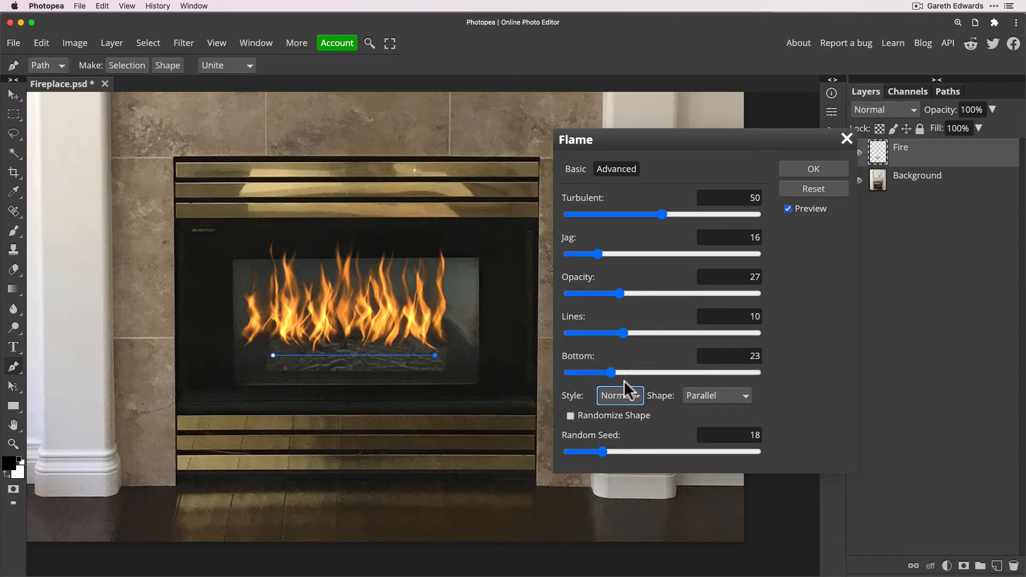
# Compare flame shapes including Spread, Oval and Pointing, and settle on Oval
pyautogui.click(726, 396)
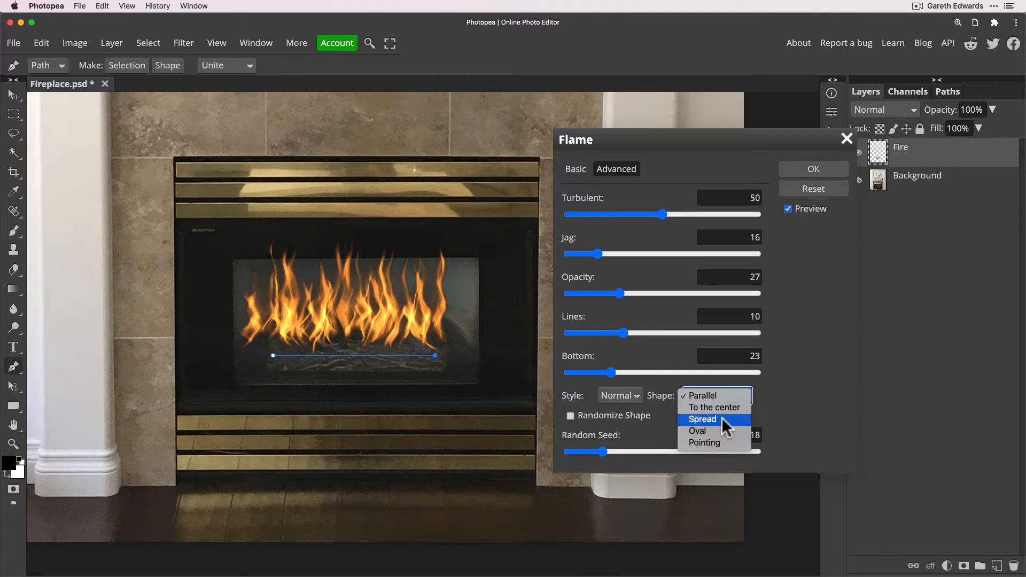
pyautogui.click(721, 419)
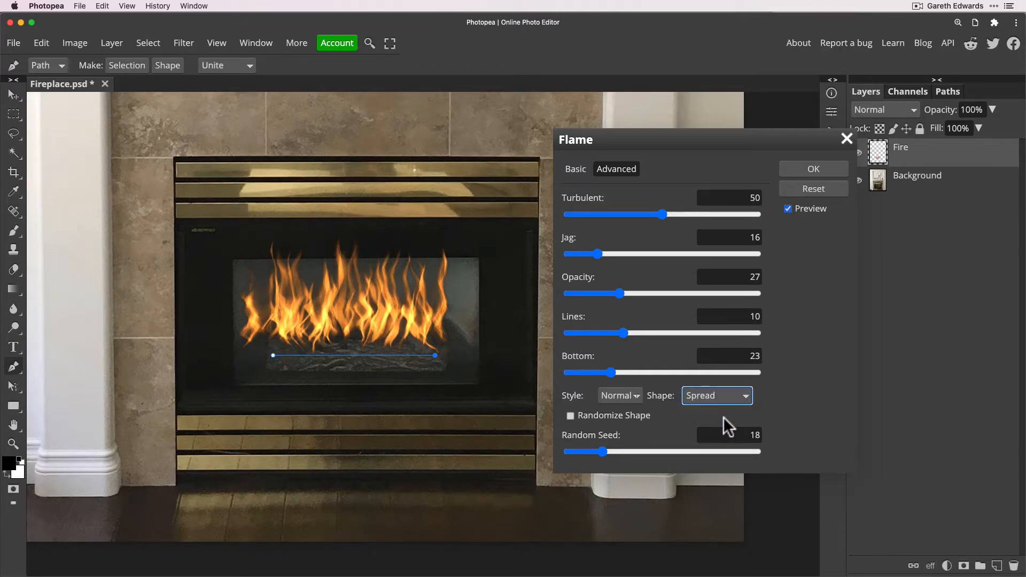
pyautogui.click(723, 398)
pyautogui.click(722, 405)
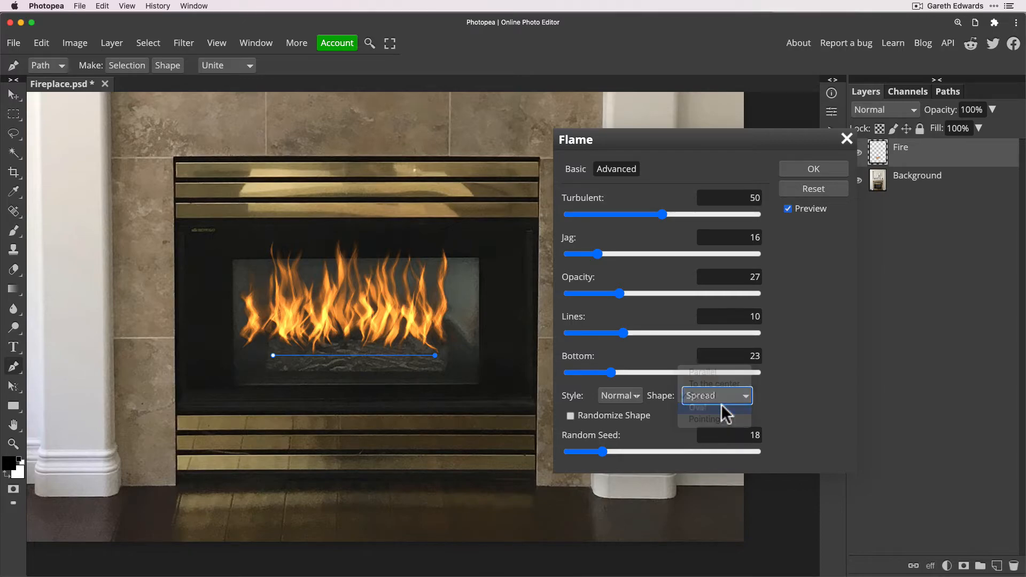
pyautogui.click(722, 397)
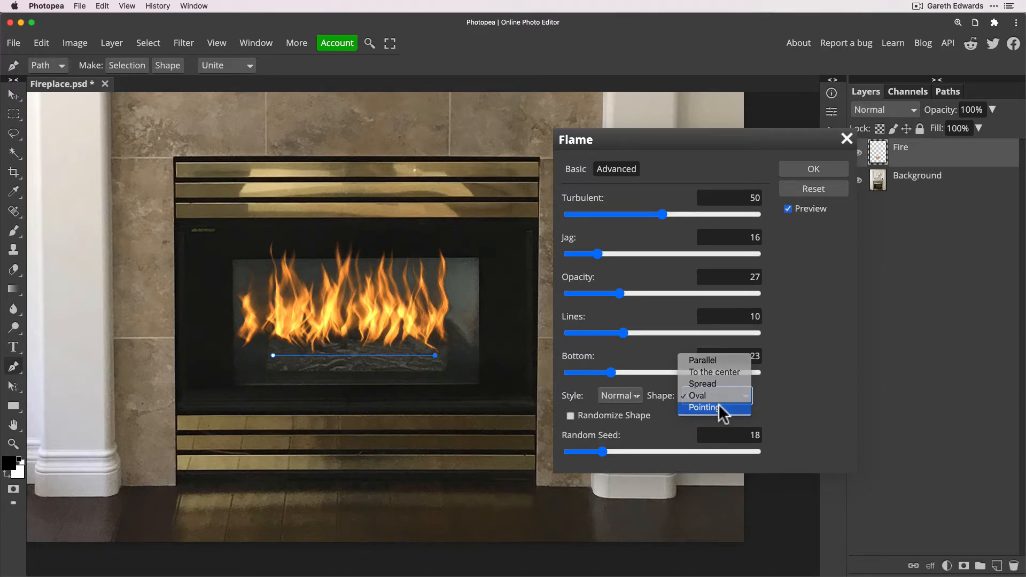
pyautogui.click(718, 405)
pyautogui.click(719, 385)
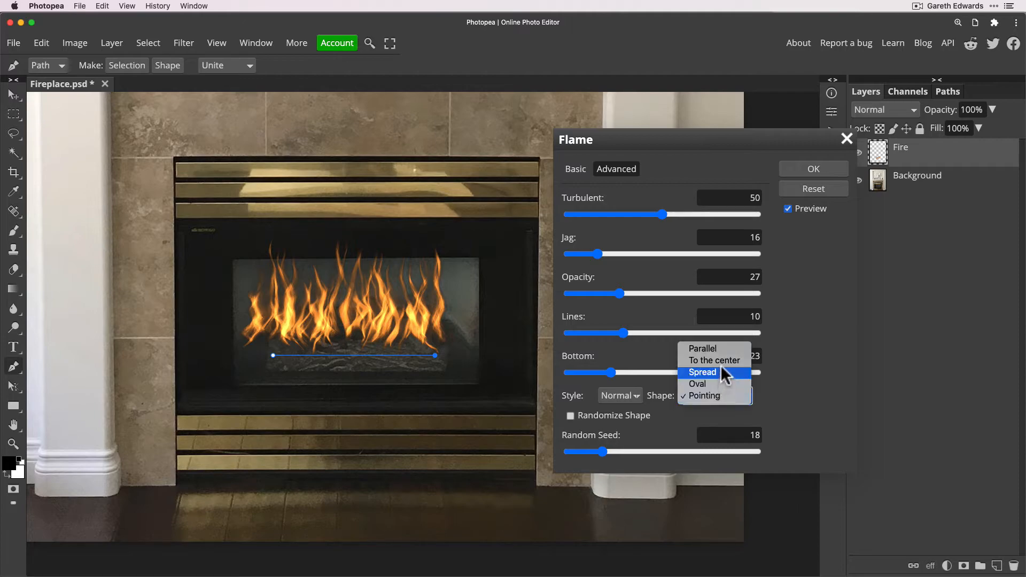
pyautogui.click(718, 371)
pyautogui.click(717, 396)
pyautogui.click(715, 407)
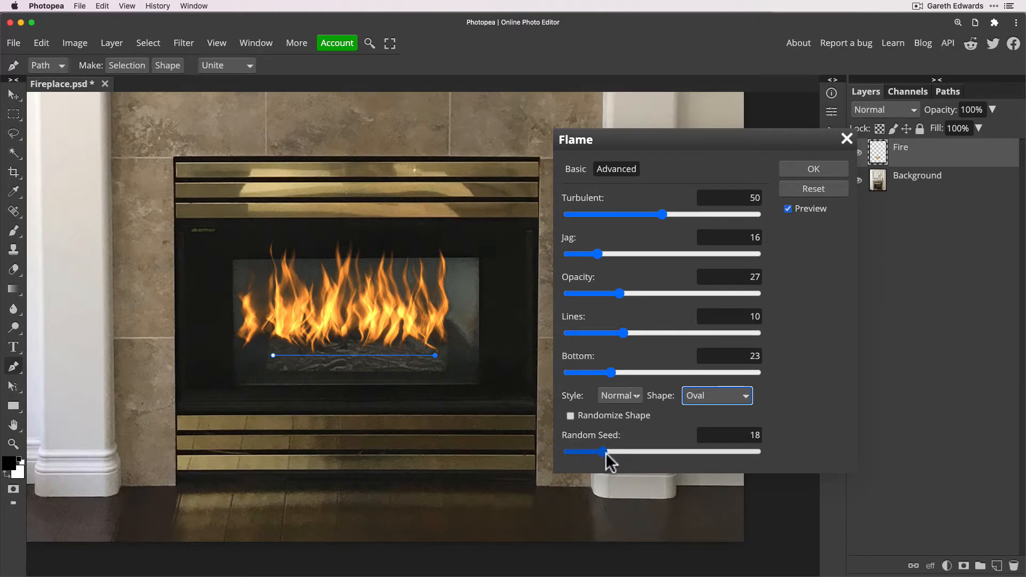
# Compare flame patterns at Random Seed values such as 56, 66, 76, 86, 43, 22 and 11
pyautogui.moveTo(607, 452); pyautogui.dragTo(674, 450)
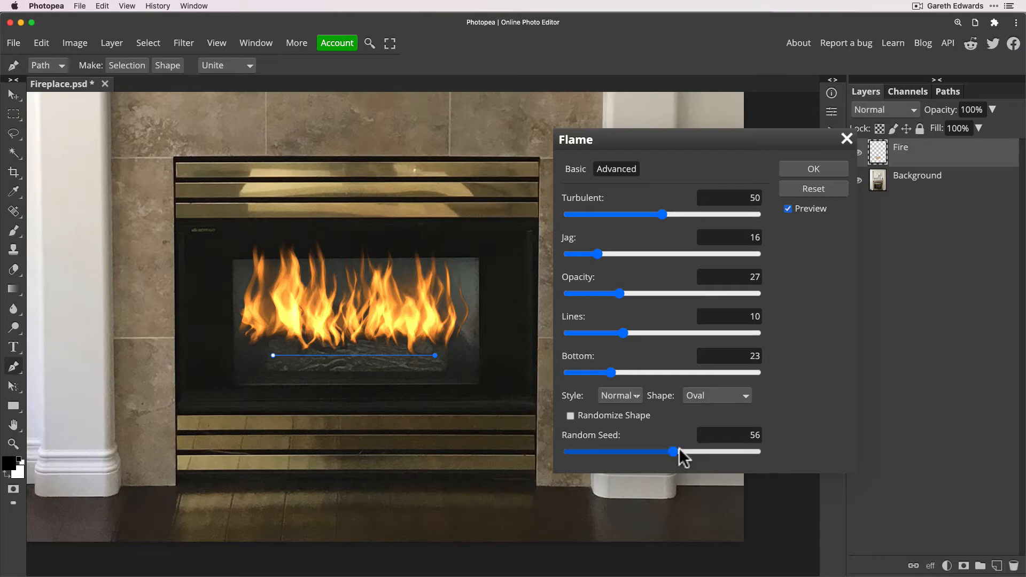
pyautogui.click(692, 451)
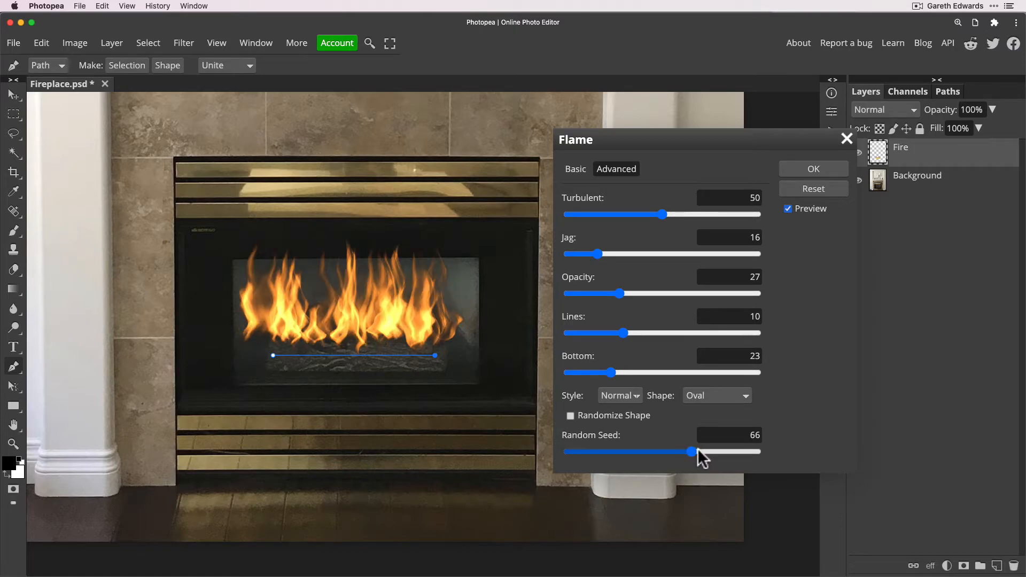
pyautogui.click(725, 452)
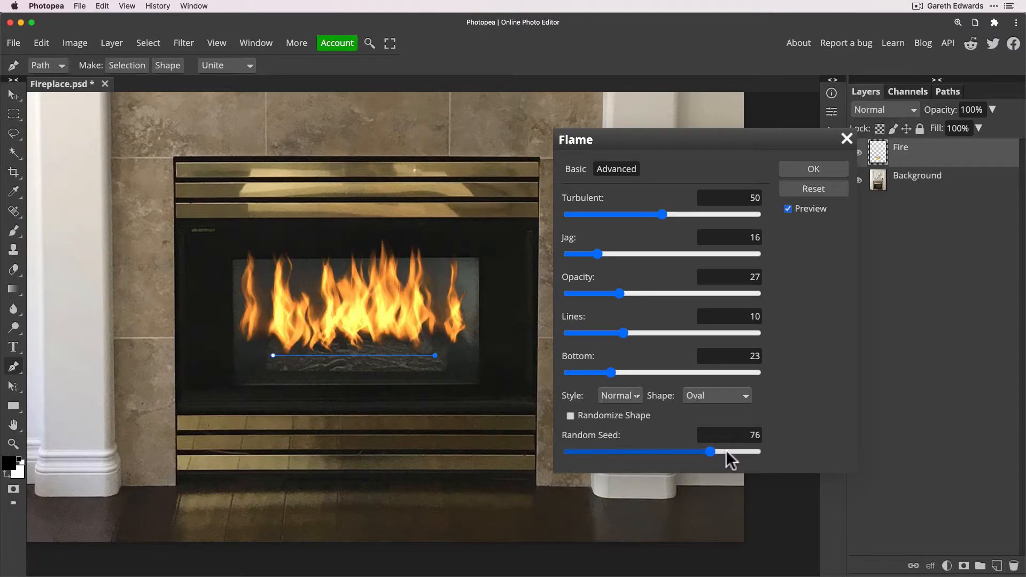
pyautogui.click(730, 452)
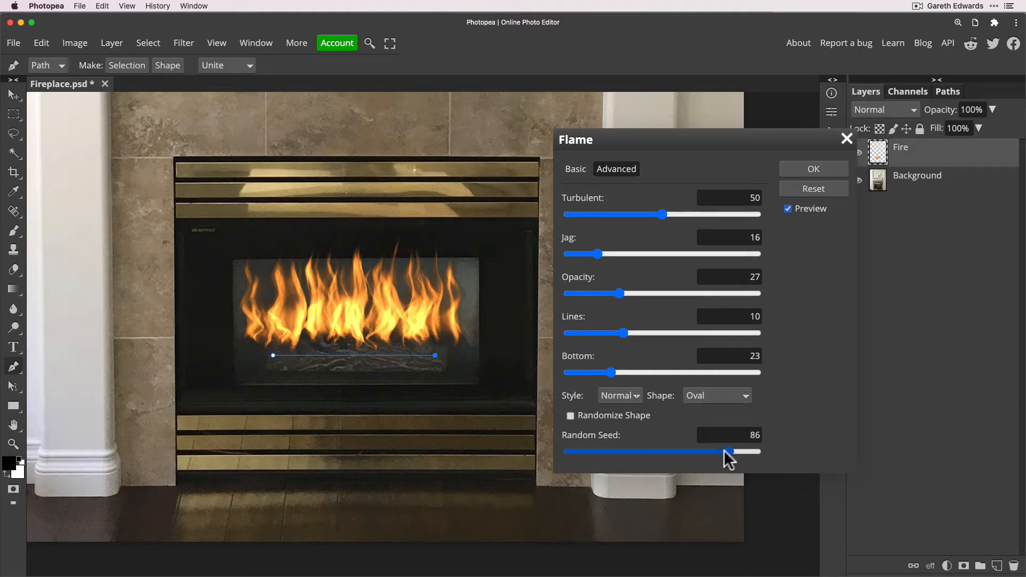
pyautogui.click(647, 452)
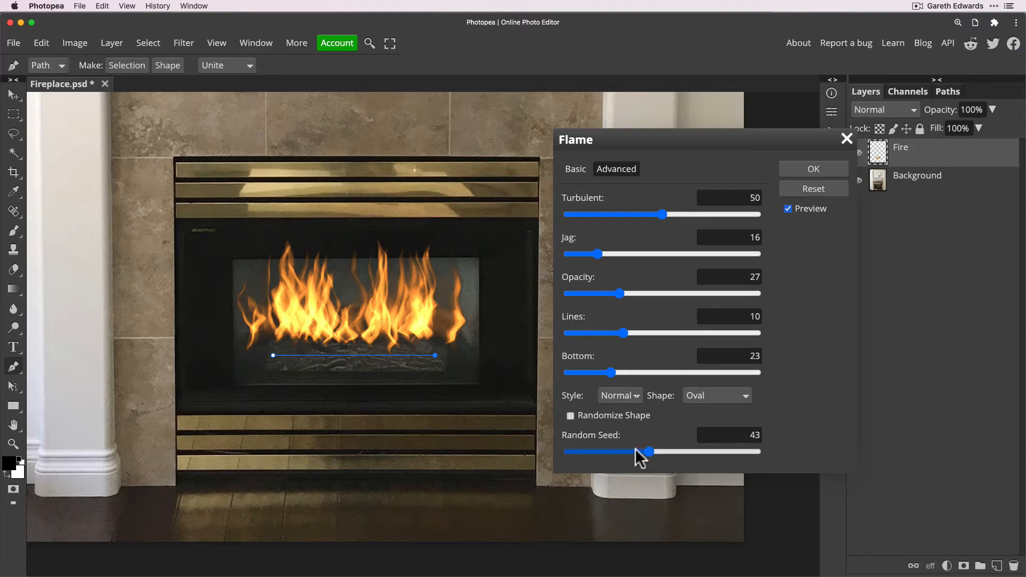
pyautogui.click(636, 451)
pyautogui.click(608, 452)
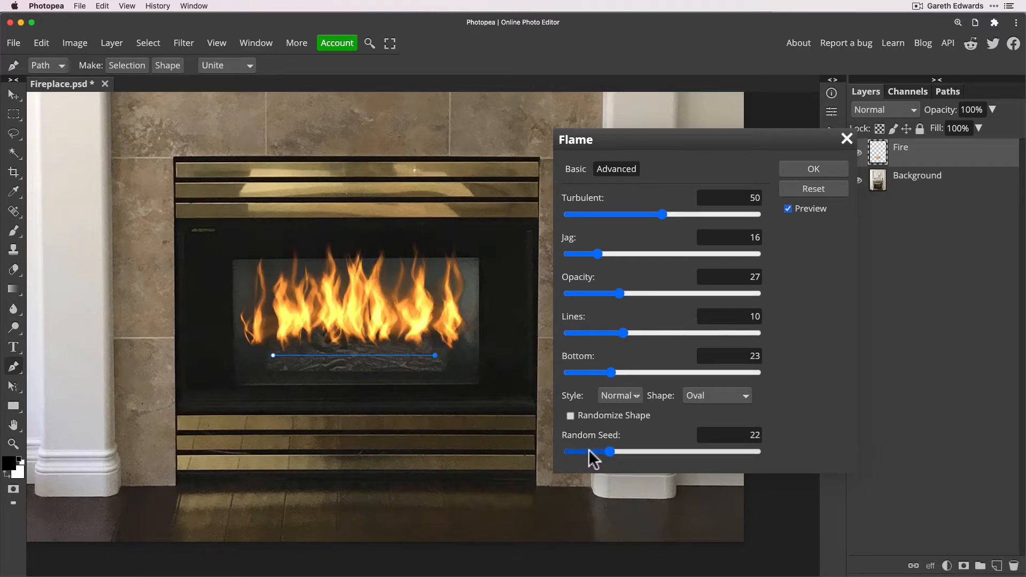
pyautogui.click(588, 452)
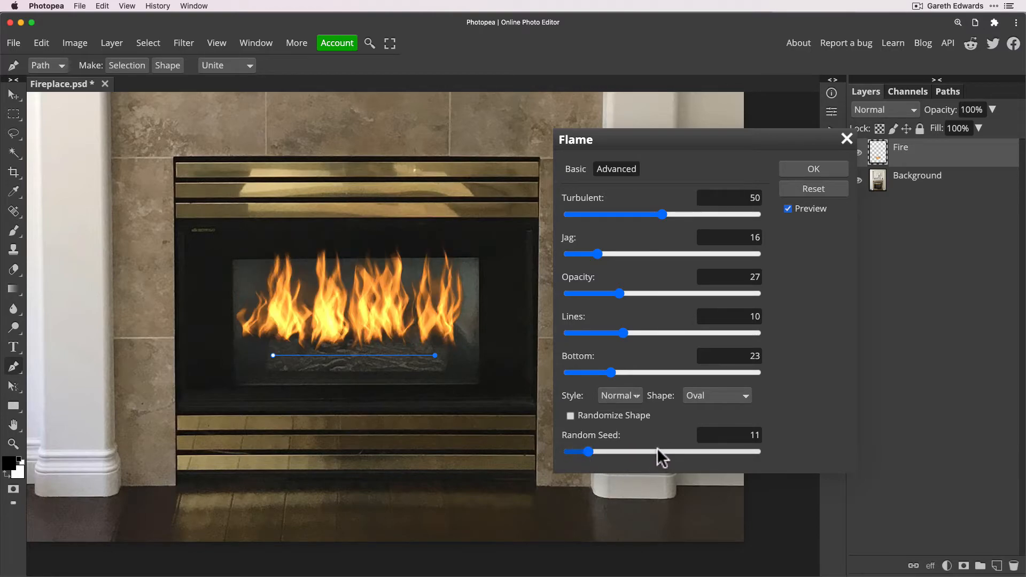
# Set the flames' Random Seed to 27 after trying values such as 78, 85, 49, 38 and 31
pyautogui.click(657, 451)
pyautogui.click(718, 452)
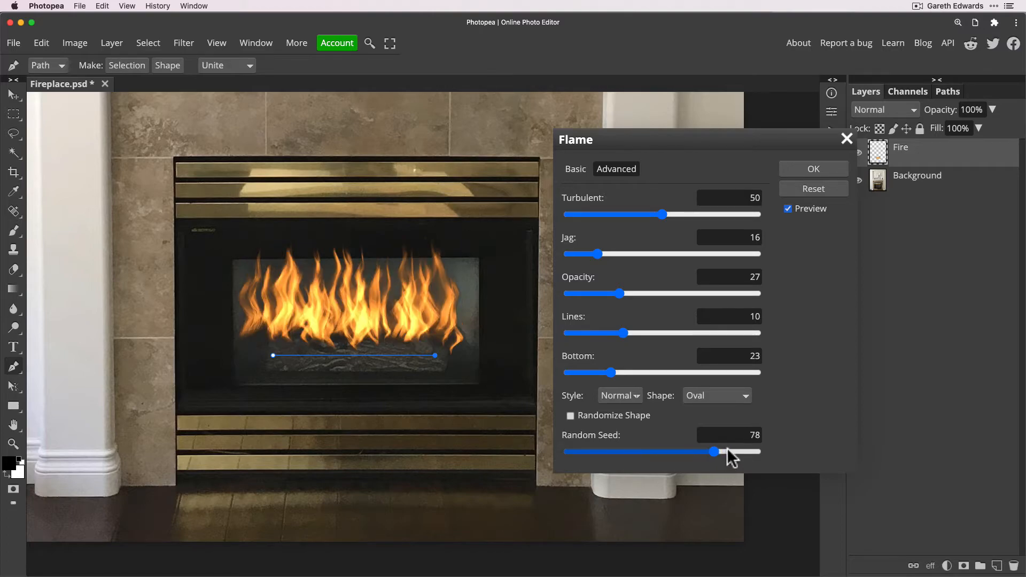
pyautogui.click(731, 451)
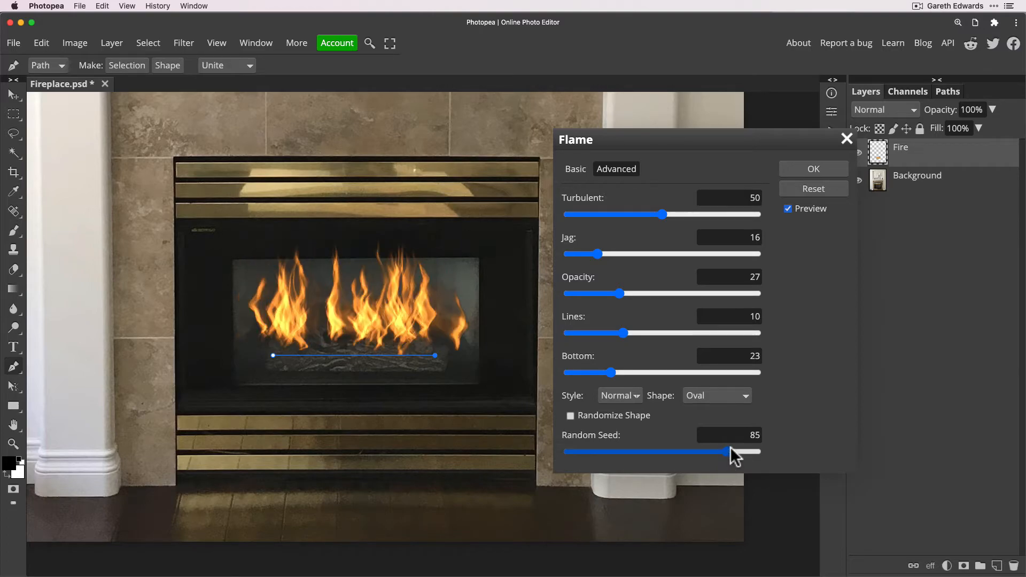
pyautogui.click(680, 452)
pyautogui.click(659, 450)
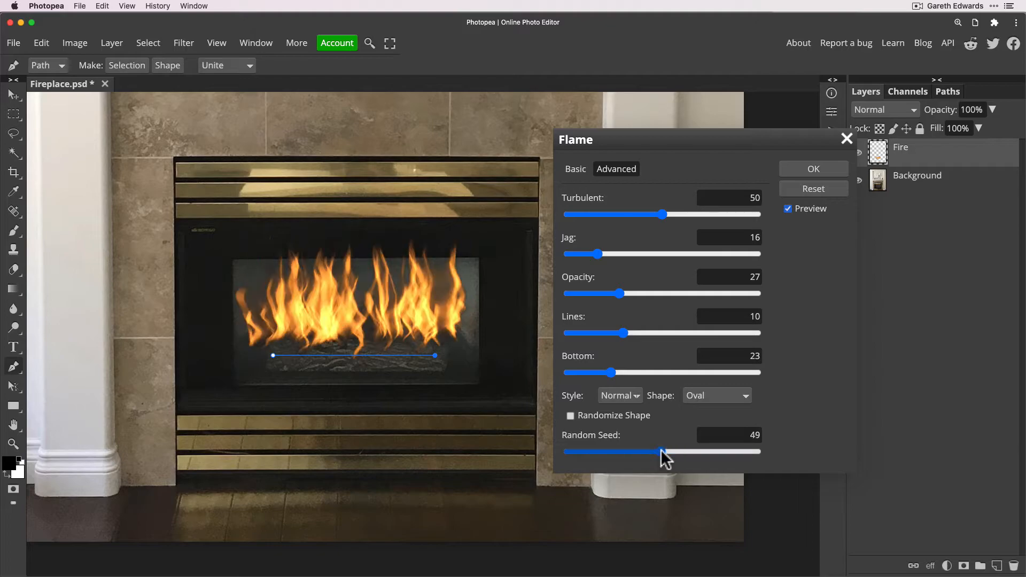
pyautogui.click(650, 451)
pyautogui.click(639, 451)
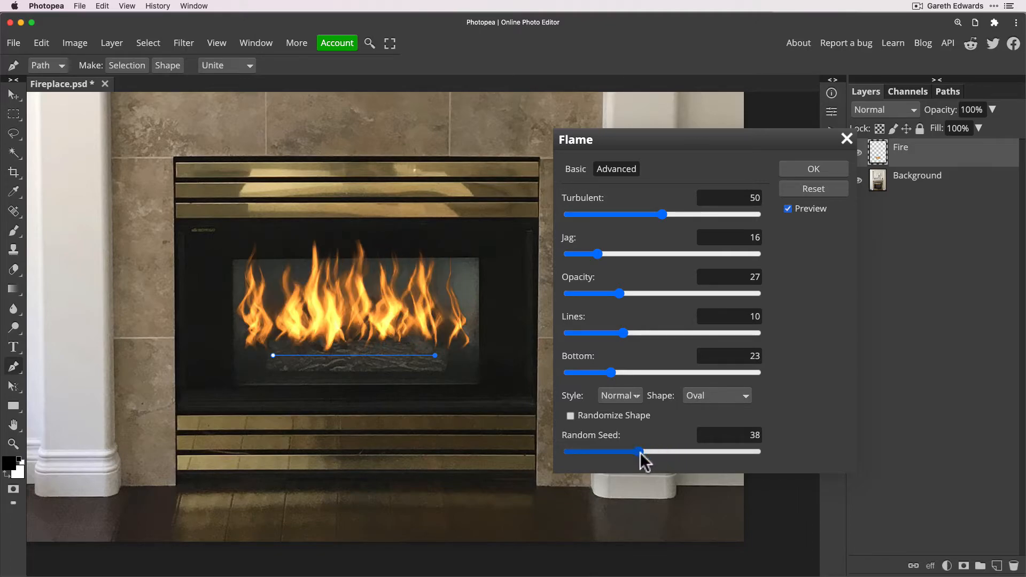
pyautogui.click(628, 452)
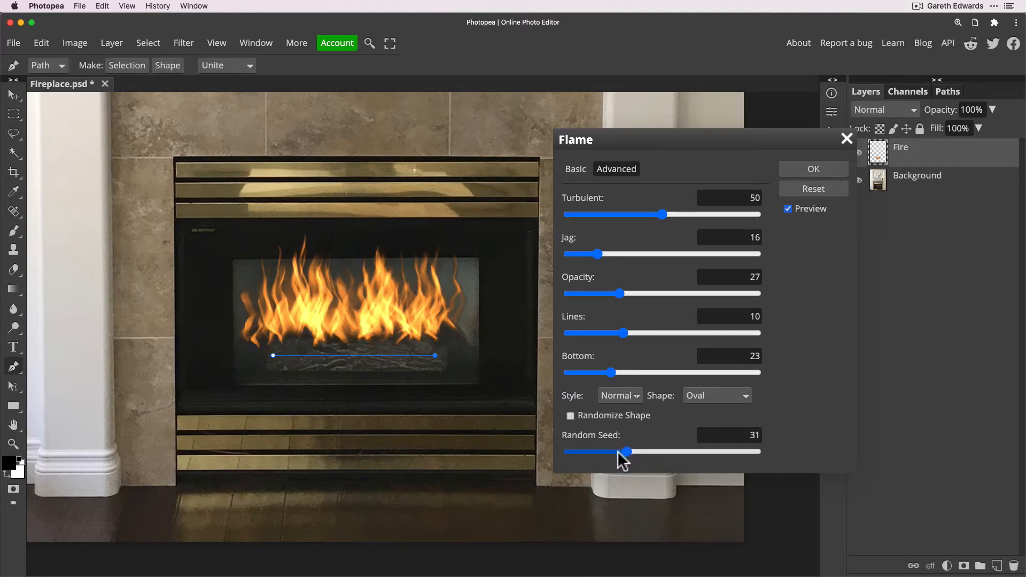
pyautogui.click(619, 452)
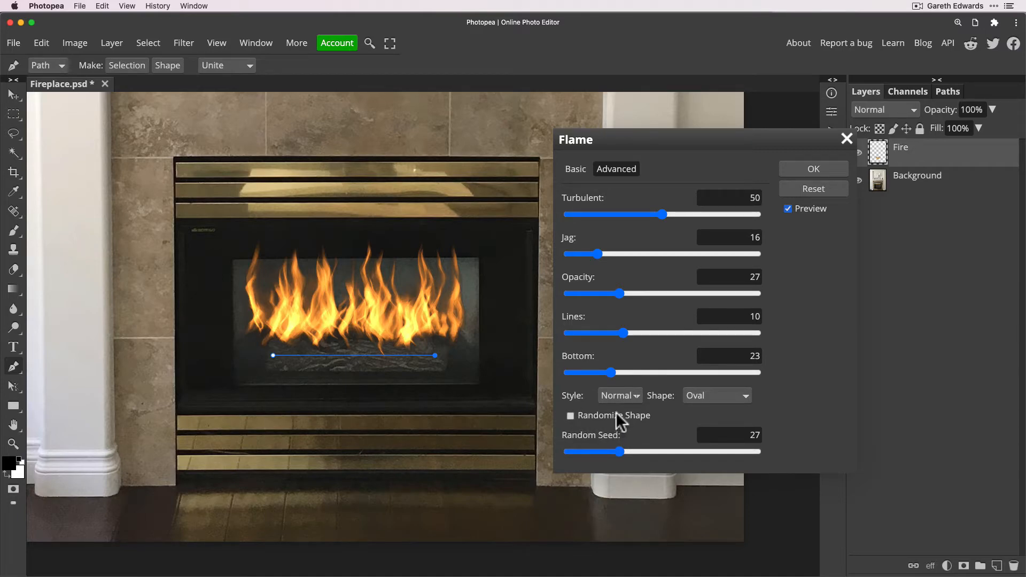
# Enable Randomize Shape for the flames and review the basic and advanced settings
pyautogui.click(571, 415)
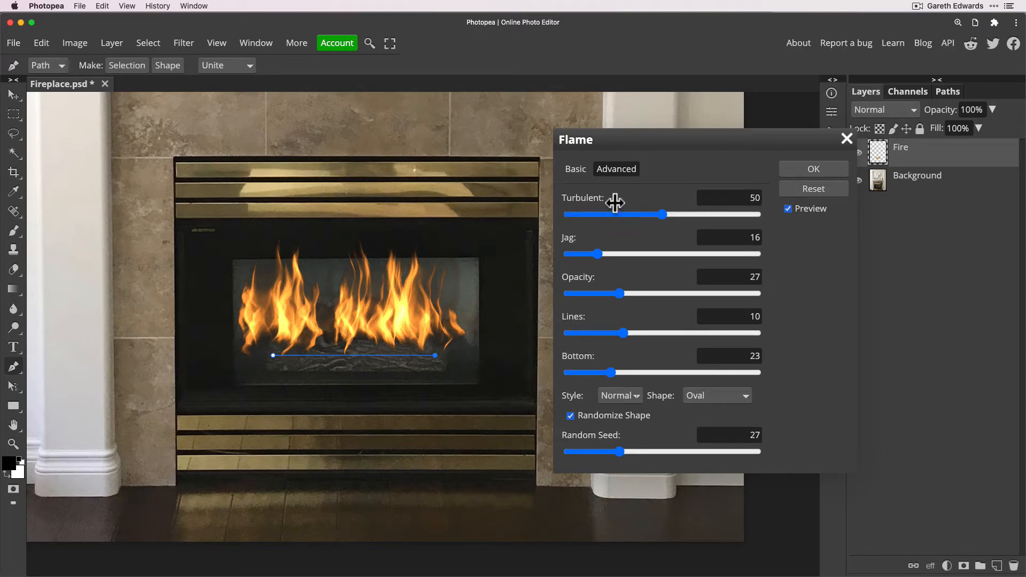
pyautogui.click(575, 169)
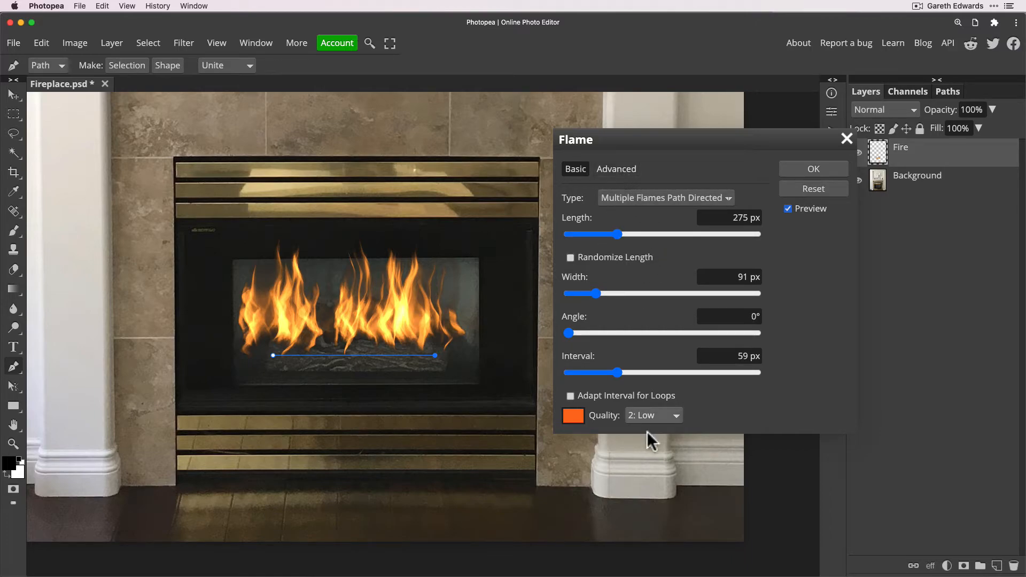
pyautogui.click(616, 170)
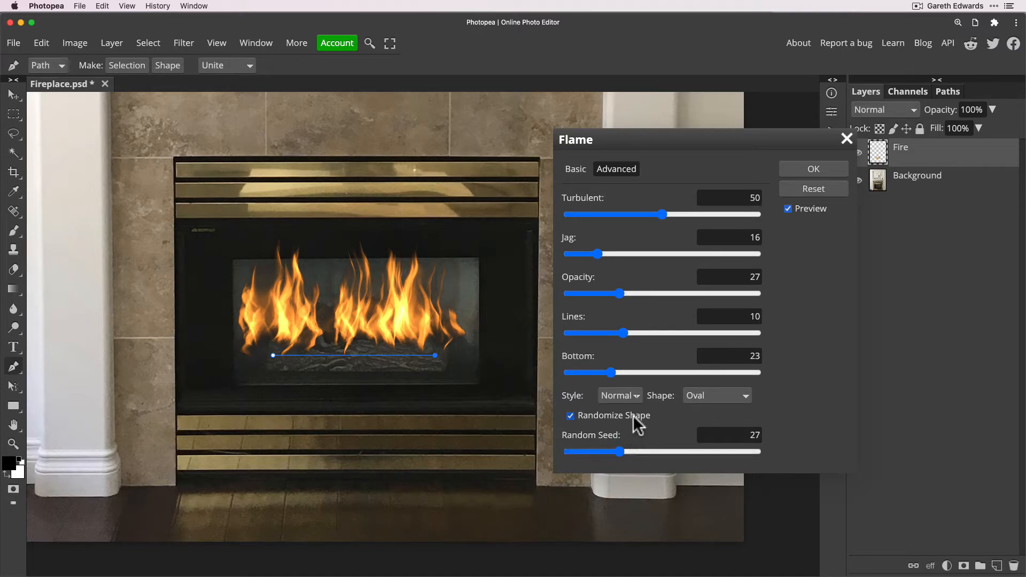
# Set the flames' basic dimensions to Length 319 px, Width 79 px and Interval 58 px
pyautogui.click(576, 170)
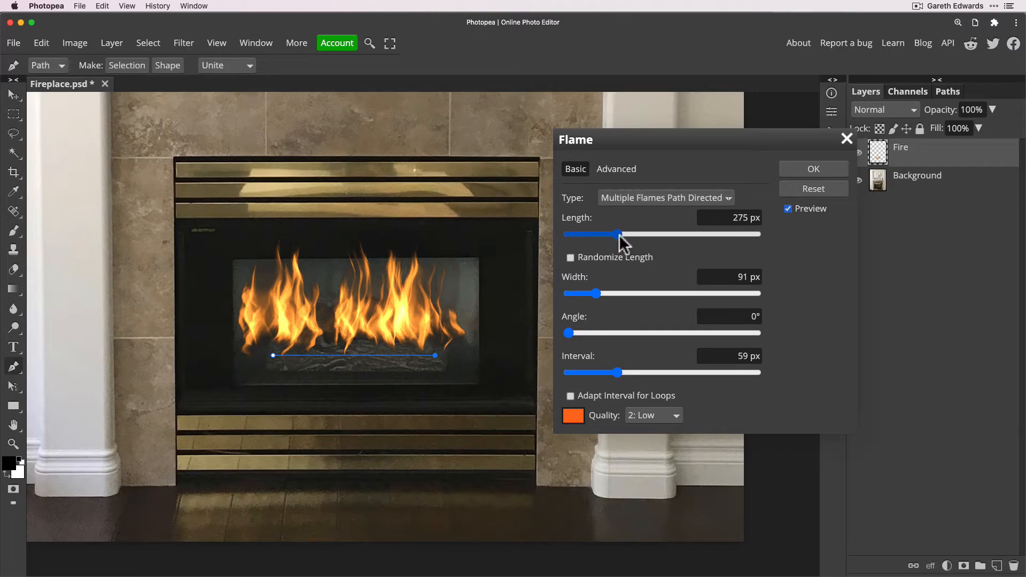
pyautogui.moveTo(619, 233); pyautogui.dragTo(621, 235)
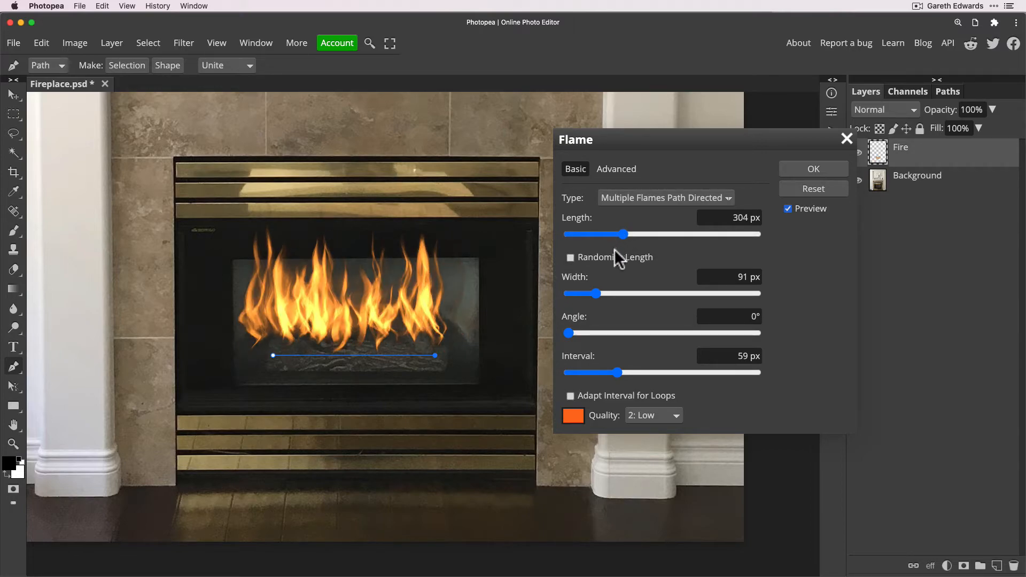
pyautogui.click(599, 293)
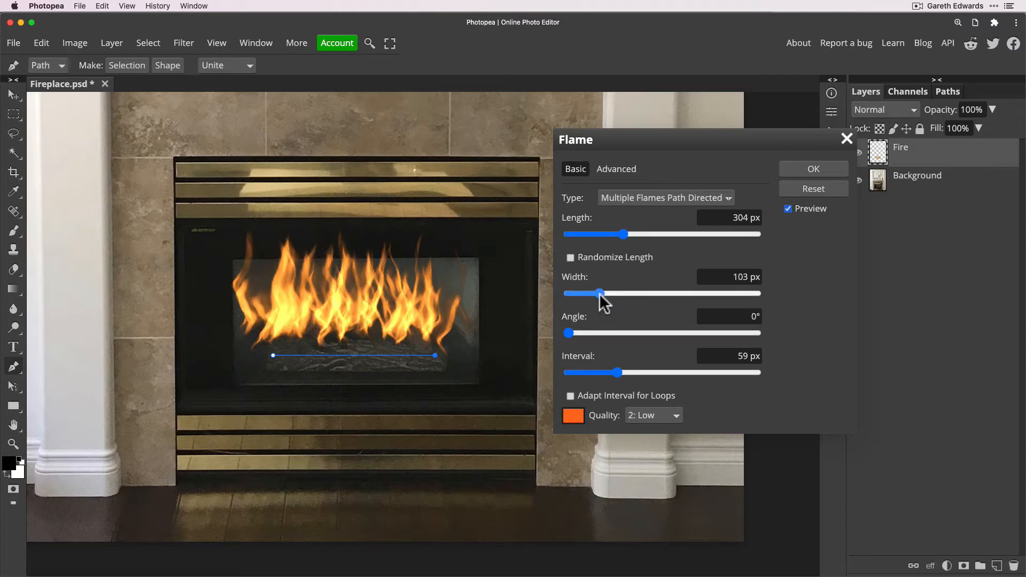
pyautogui.moveTo(598, 293); pyautogui.dragTo(591, 297)
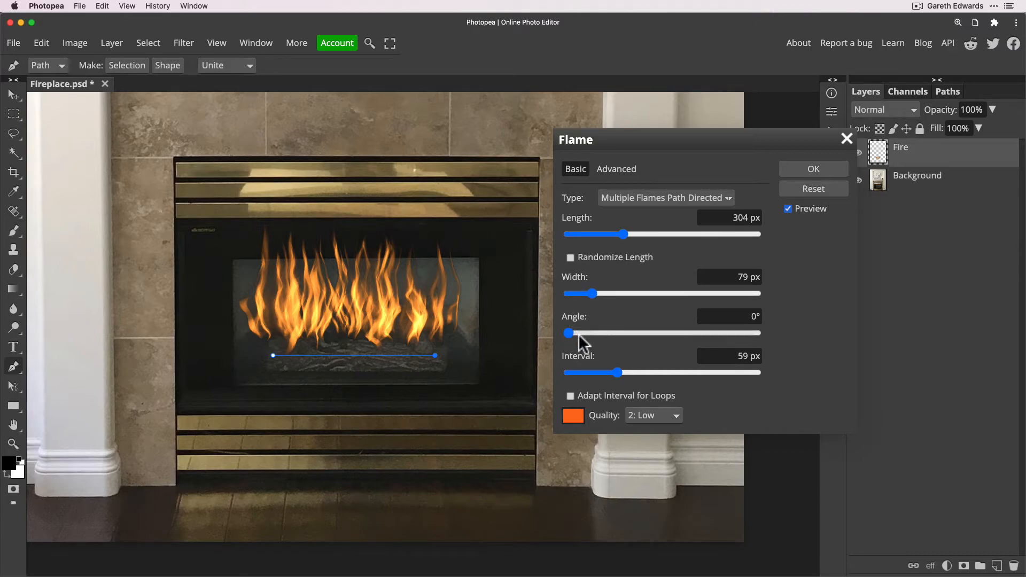
pyautogui.moveTo(615, 374); pyautogui.dragTo(616, 373)
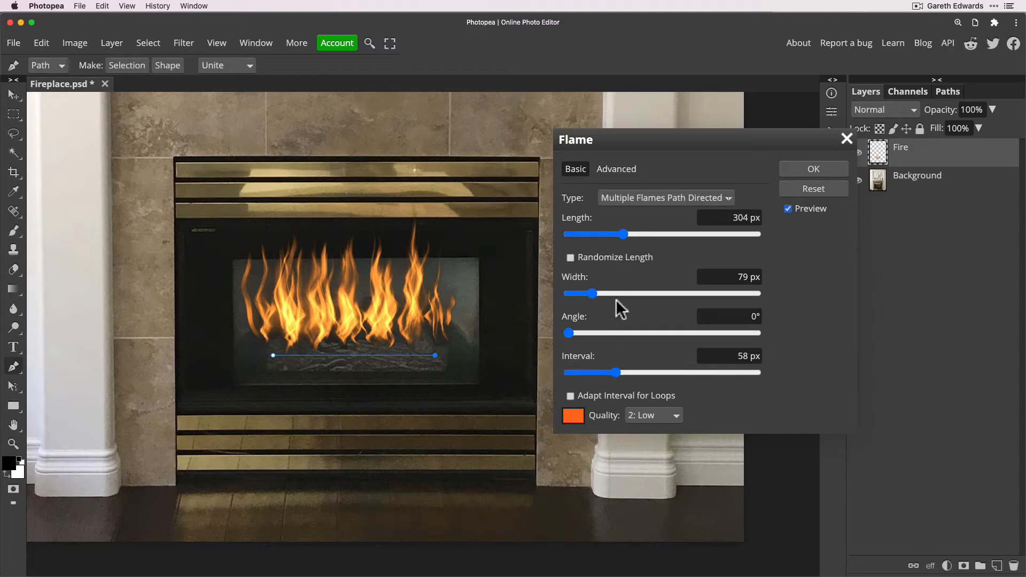
pyautogui.moveTo(626, 234); pyautogui.dragTo(621, 226)
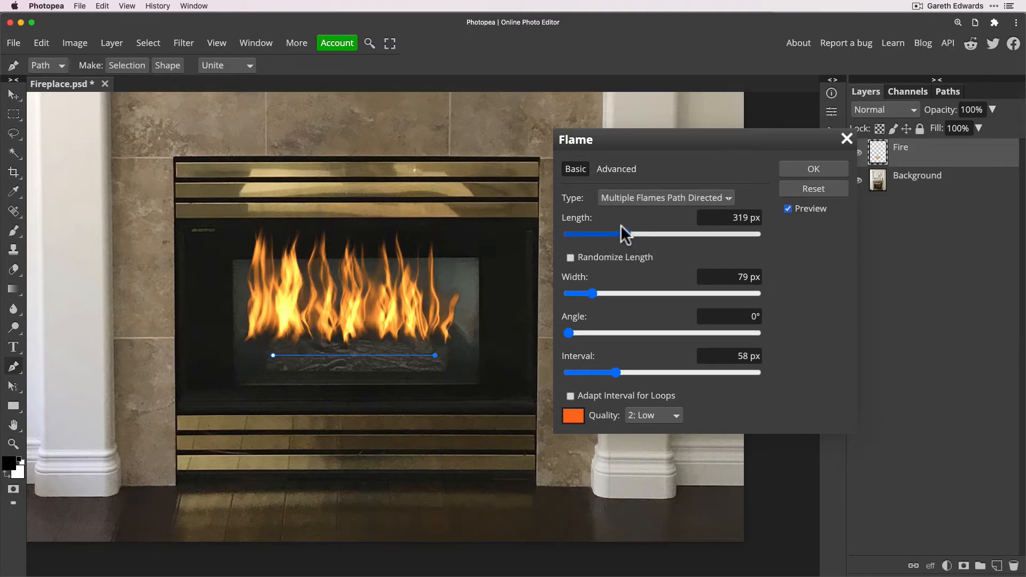
# Set the flames' Jag to 18 and Opacity to 25 in the advanced settings
pyautogui.click(619, 170)
pyautogui.click(603, 252)
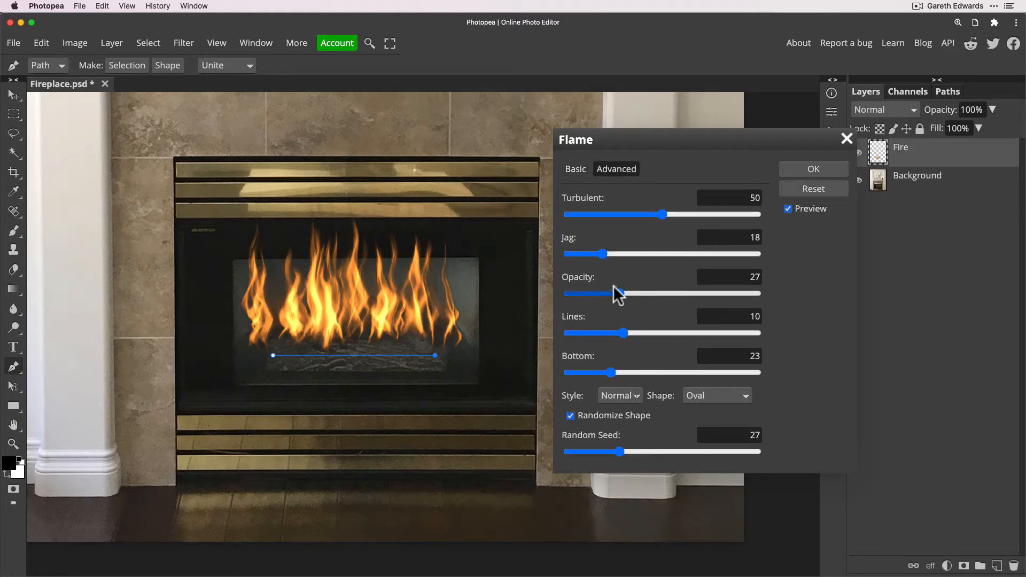
pyautogui.moveTo(620, 292); pyautogui.dragTo(617, 294)
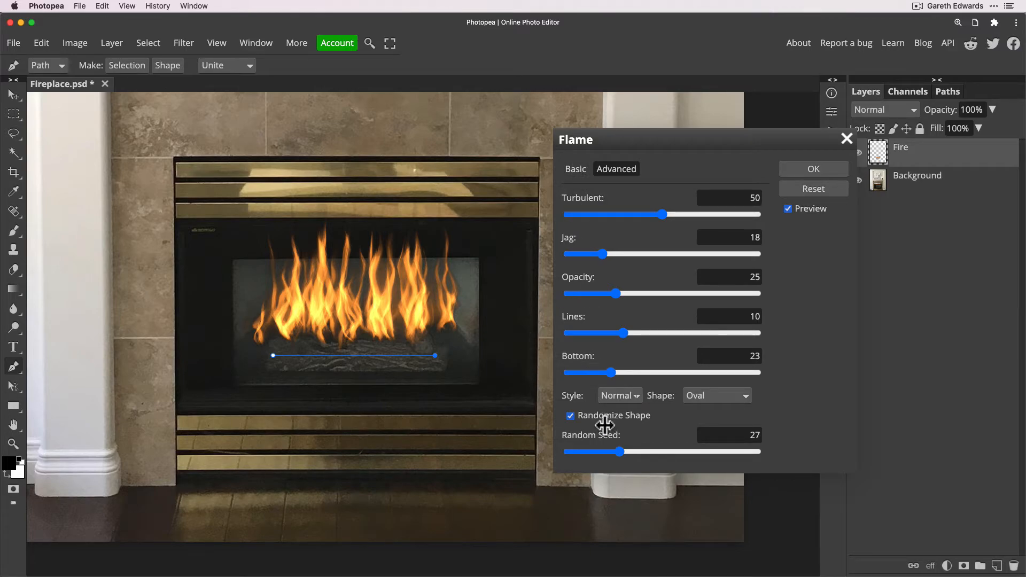
# Switch Randomize Shape off and back on to generate a different flame arrangement
pyautogui.click(574, 168)
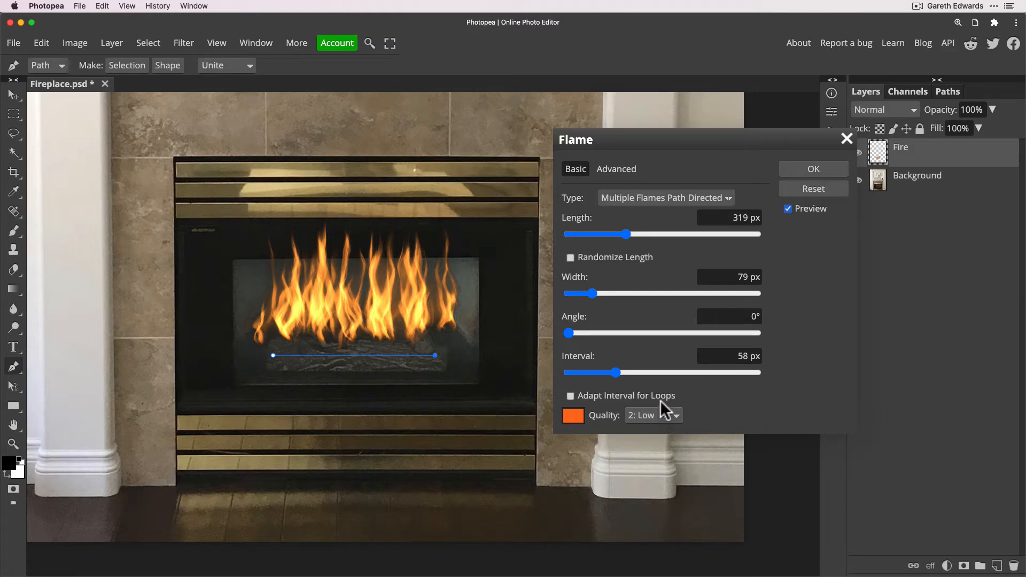
pyautogui.click(614, 168)
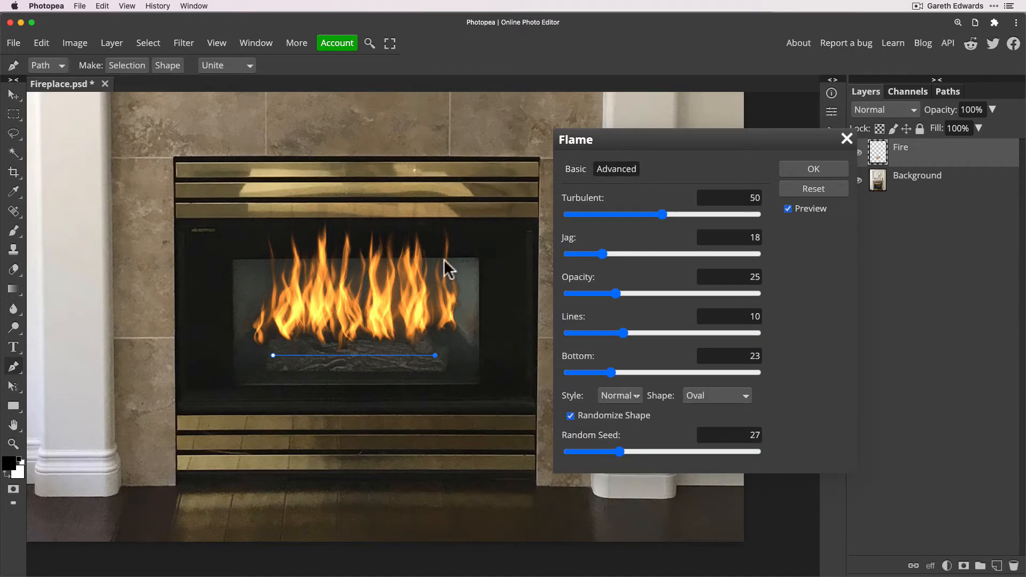
pyautogui.click(571, 416)
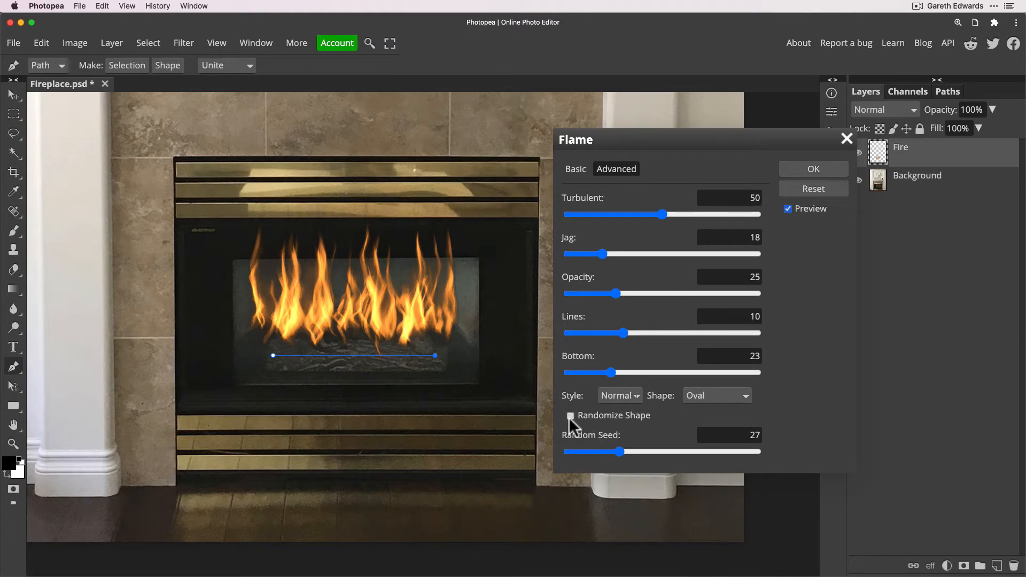
pyautogui.click(571, 416)
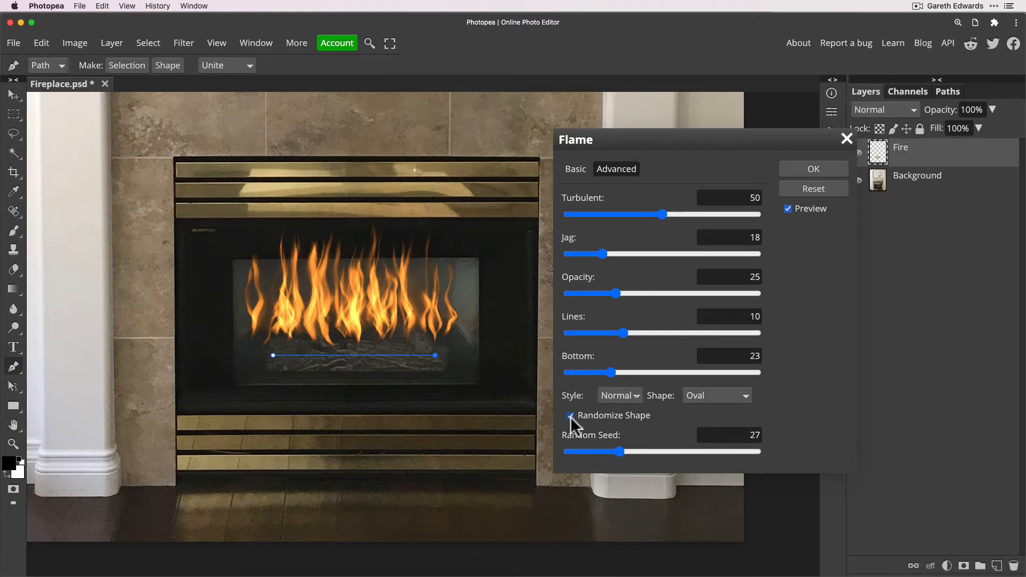
# Review the flame rendering Quality options and keep 2: Low
pyautogui.click(573, 168)
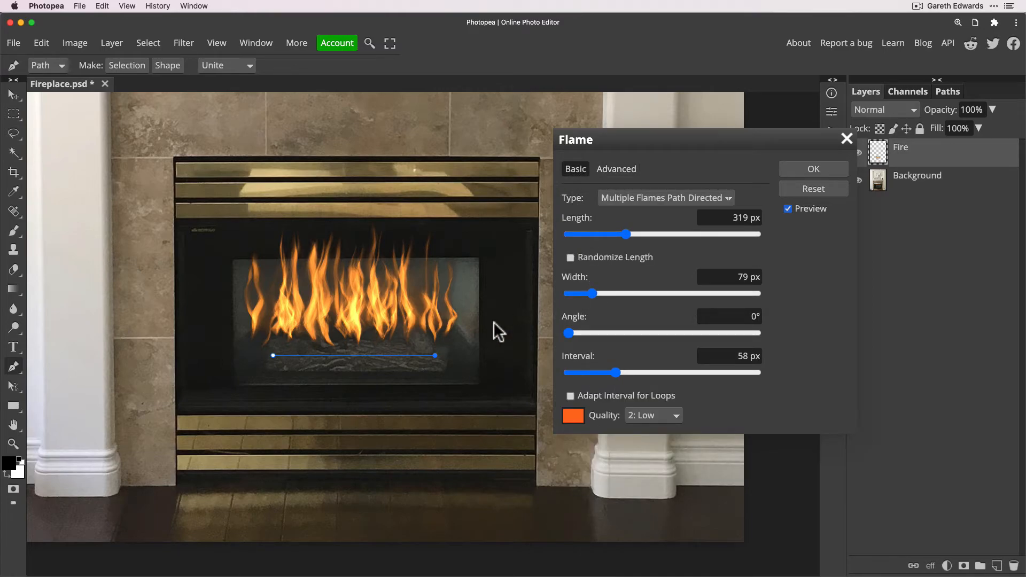
pyautogui.click(653, 415)
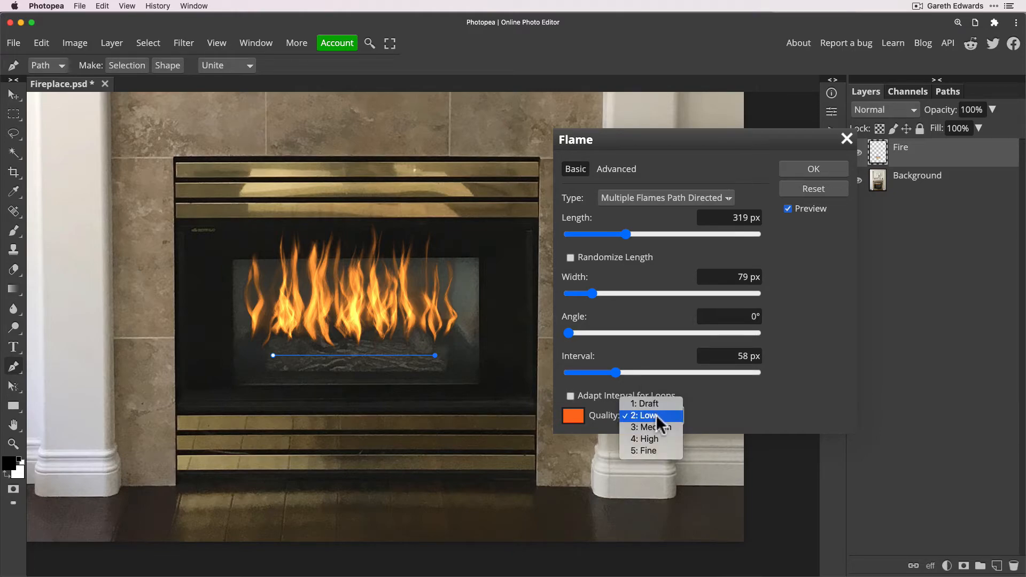
pyautogui.click(657, 414)
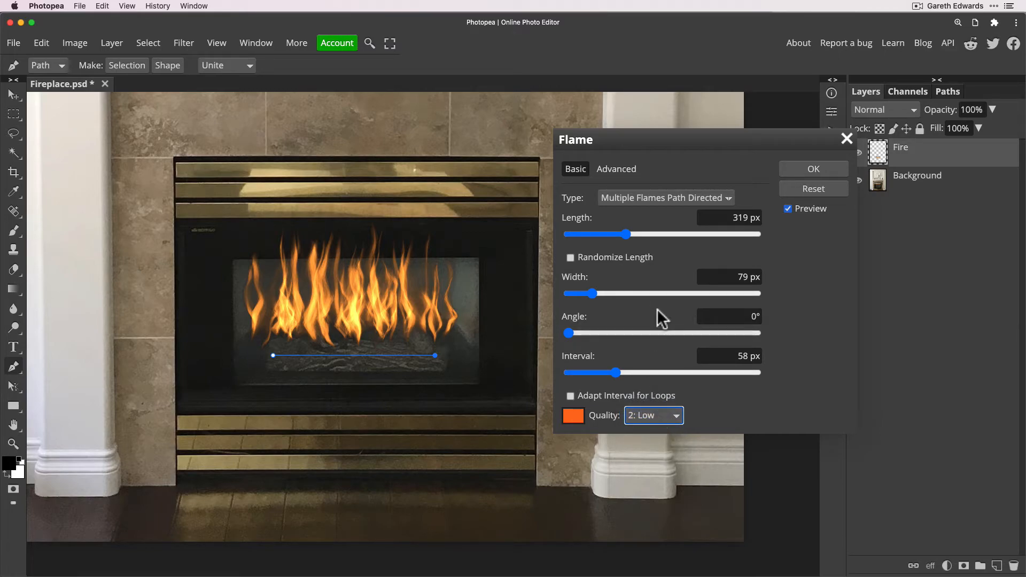
# Adjust the flames to Width 94 px and Angle 4° in the basic settings, and Turbulent 42 in the advanced settings
pyautogui.moveTo(595, 291); pyautogui.dragTo(600, 293)
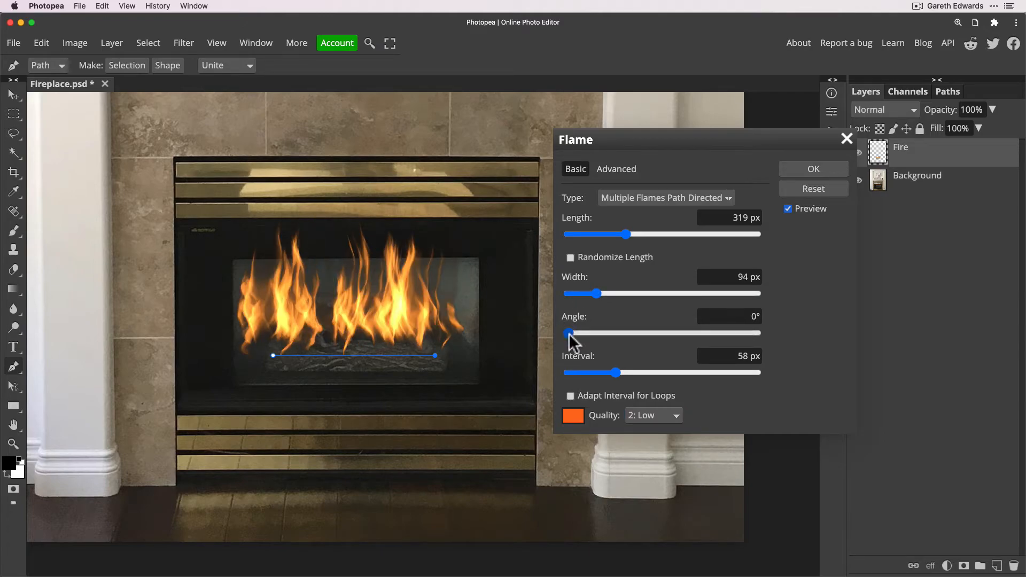
pyautogui.moveTo(570, 335); pyautogui.dragTo(571, 337)
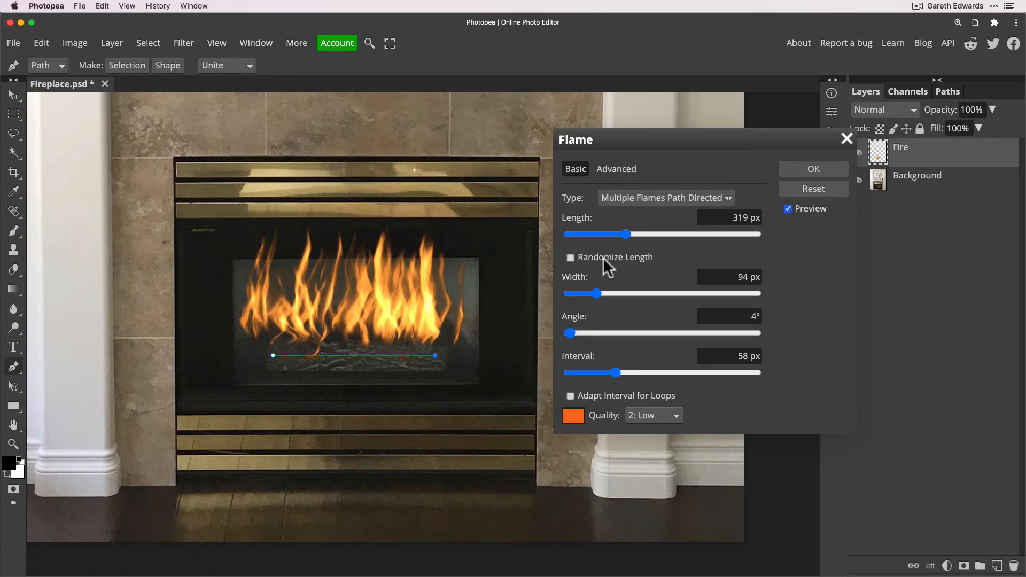
pyautogui.click(620, 169)
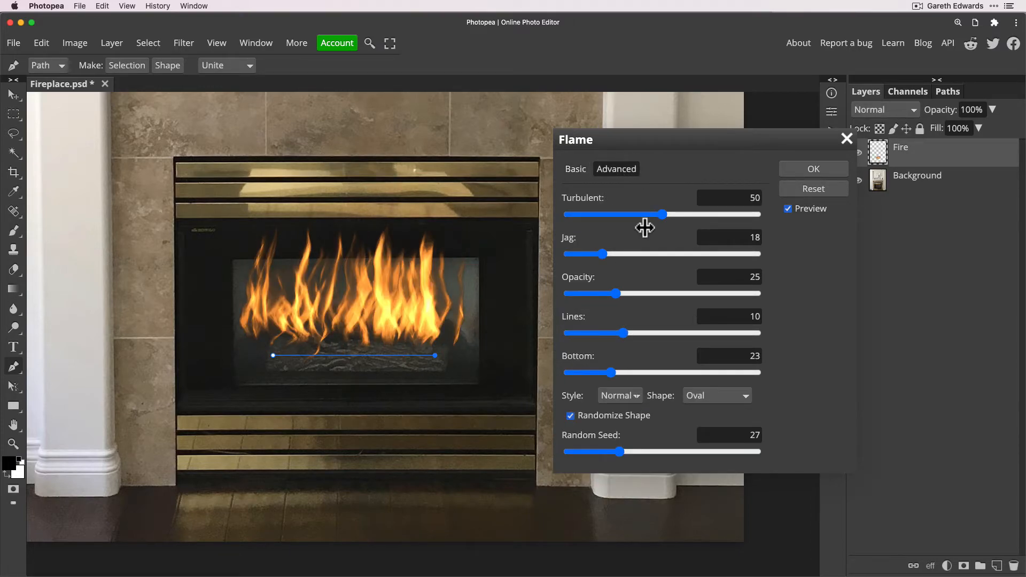
pyautogui.moveTo(658, 212); pyautogui.dragTo(636, 217)
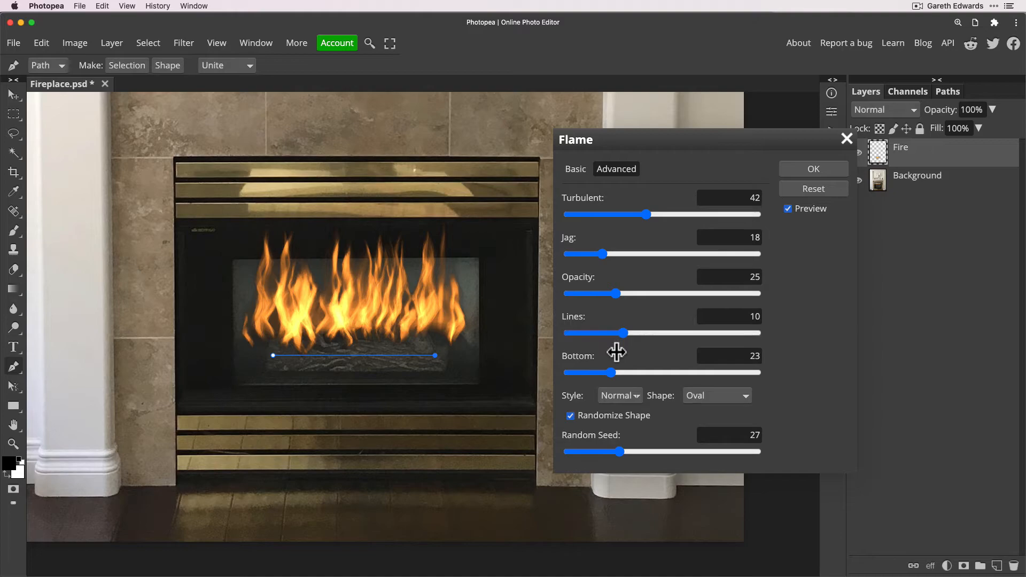
# Apply the Flame filter to the Fire layer and deselect the Fire path so its line is hidden
pyautogui.click(800, 175)
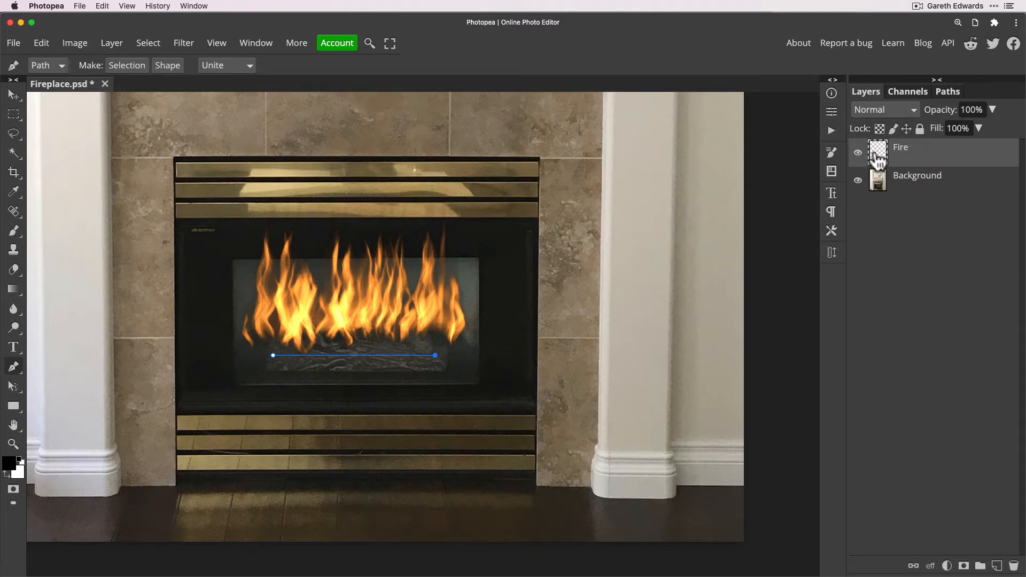
pyautogui.click(947, 92)
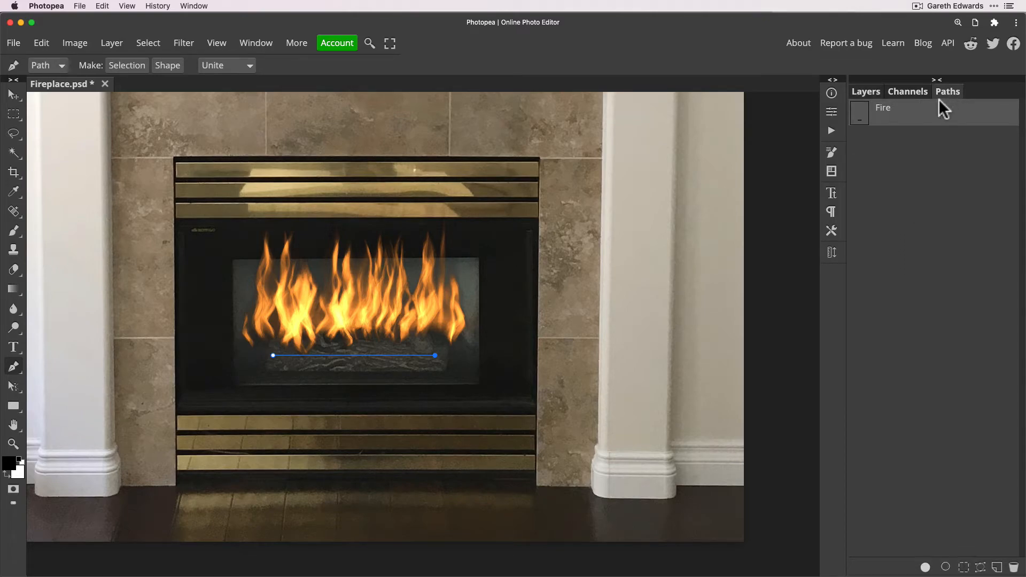
pyautogui.click(877, 143)
pyautogui.click(868, 91)
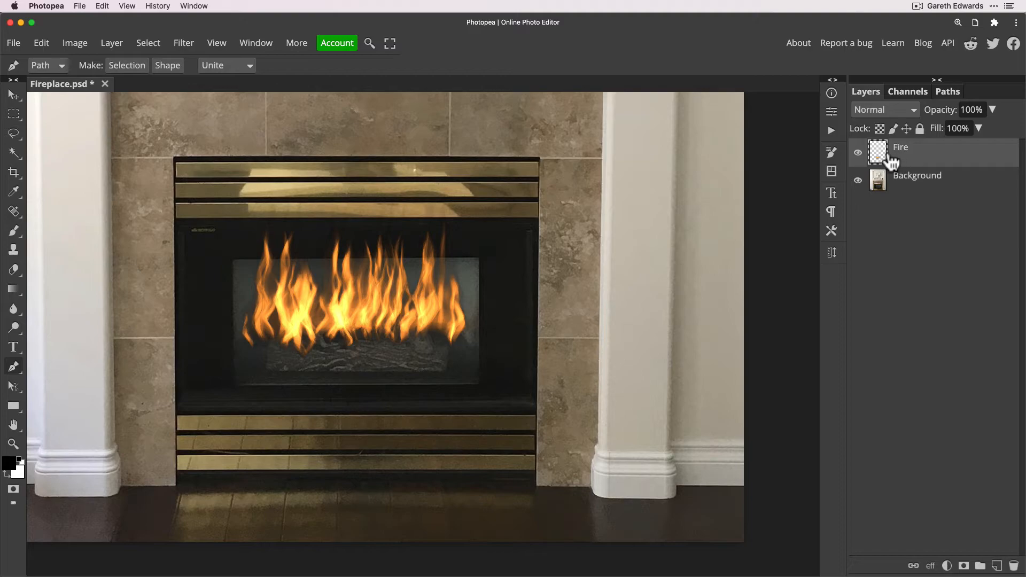
# Move the flames down onto the logs and scale them to about 81% width and 82% height, fitting the log bed
pyautogui.press('v')
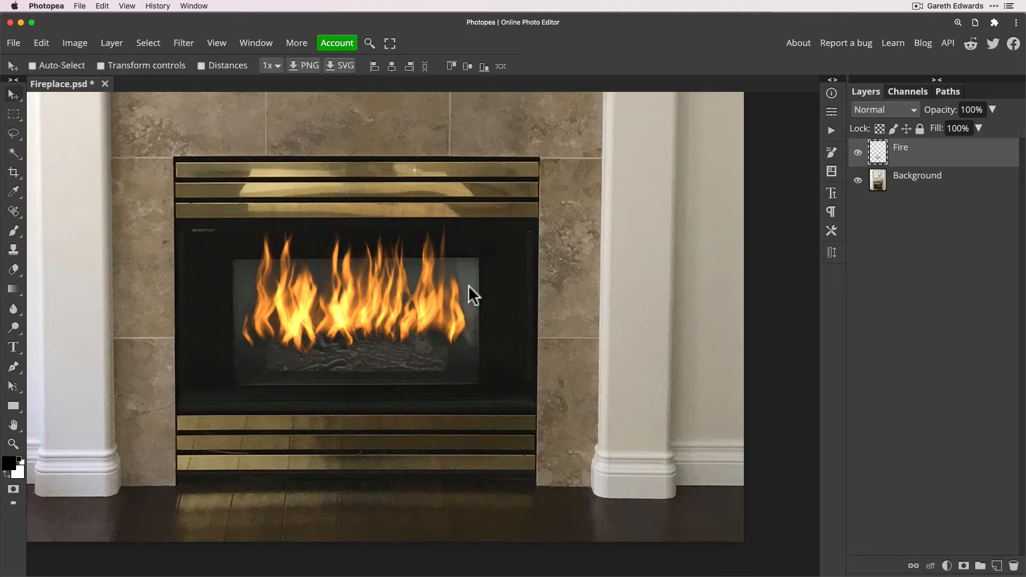
pyautogui.moveTo(409, 262); pyautogui.dragTo(429, 312)
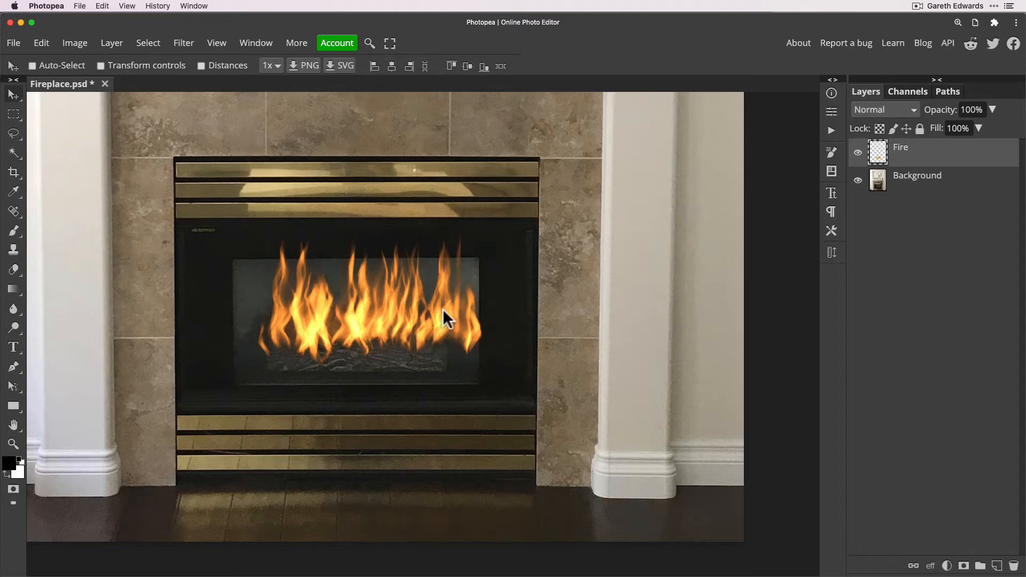
pyautogui.press('super+t')
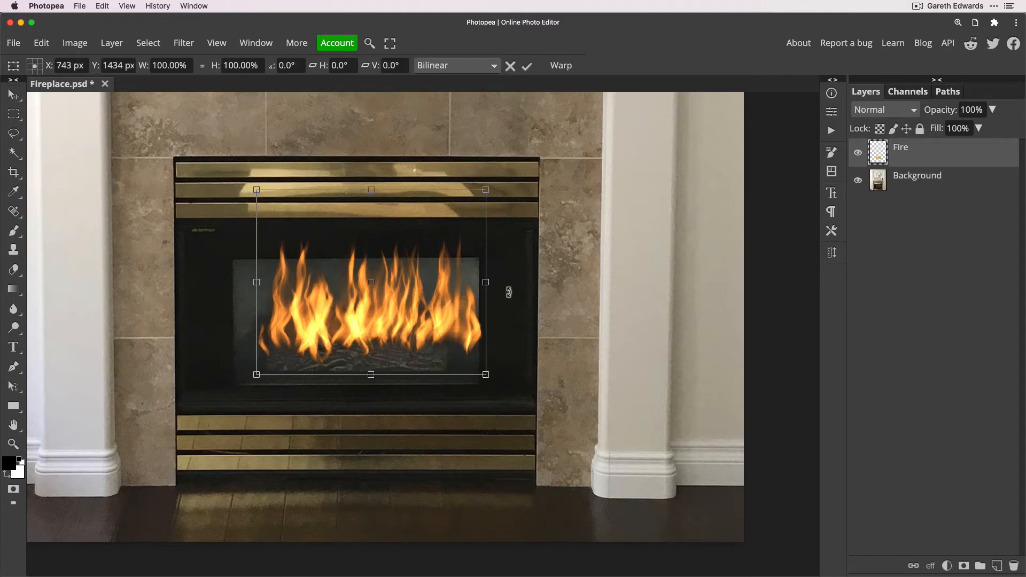
pyautogui.moveTo(487, 190); pyautogui.dragTo(443, 222)
pyautogui.moveTo(406, 289)
pyautogui.mouseDown()
pyautogui.moveTo(411, 307)
pyautogui.moveTo(415, 293)
pyautogui.mouseUp()
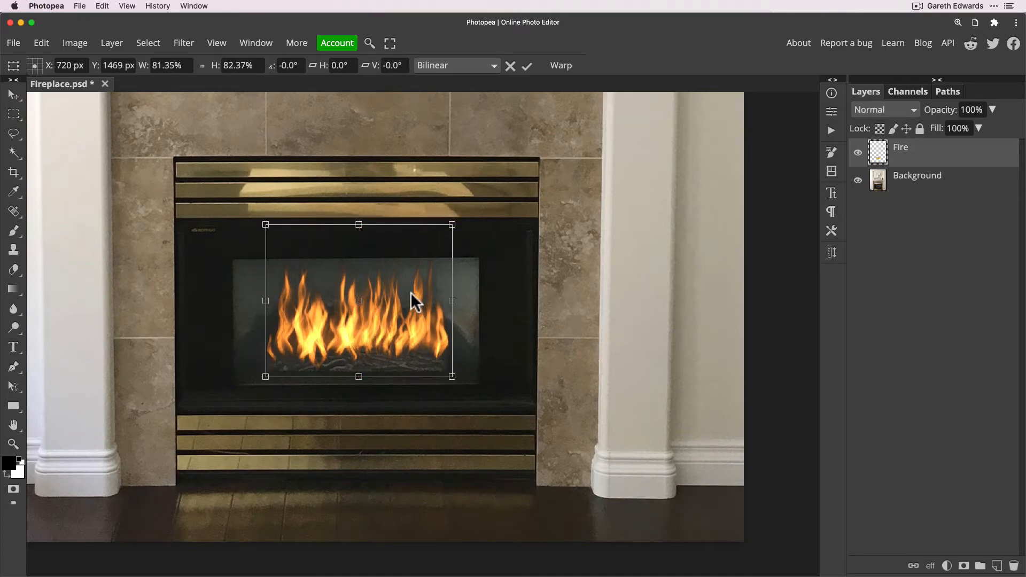
pyautogui.press('Return')
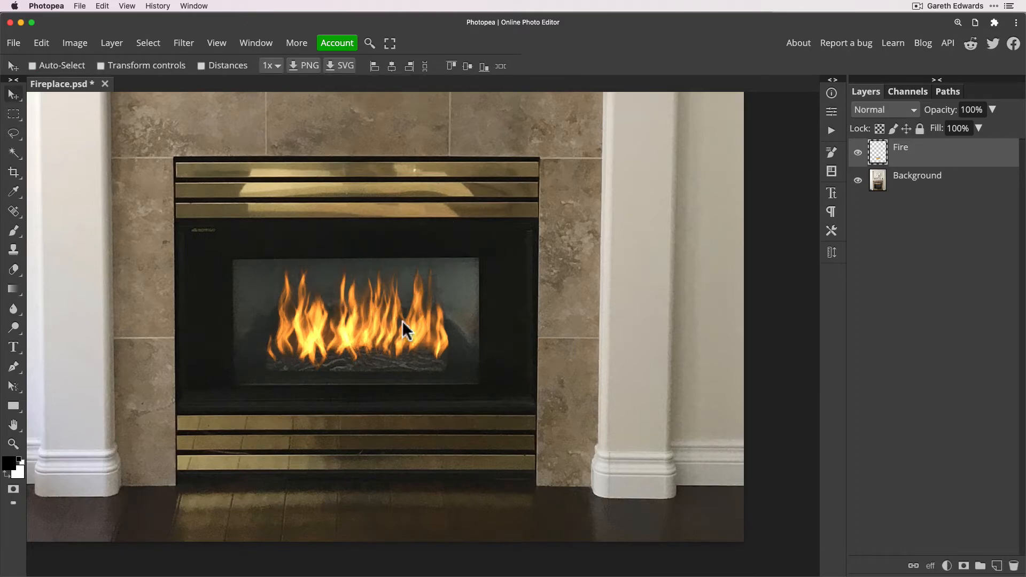
# Stretch the flames upward to about 125% of their height, keeping their width and base in place
pyautogui.hotkey('ctrl', 't')
pyautogui.moveTo(361, 225); pyautogui.dragTo(363, 186)
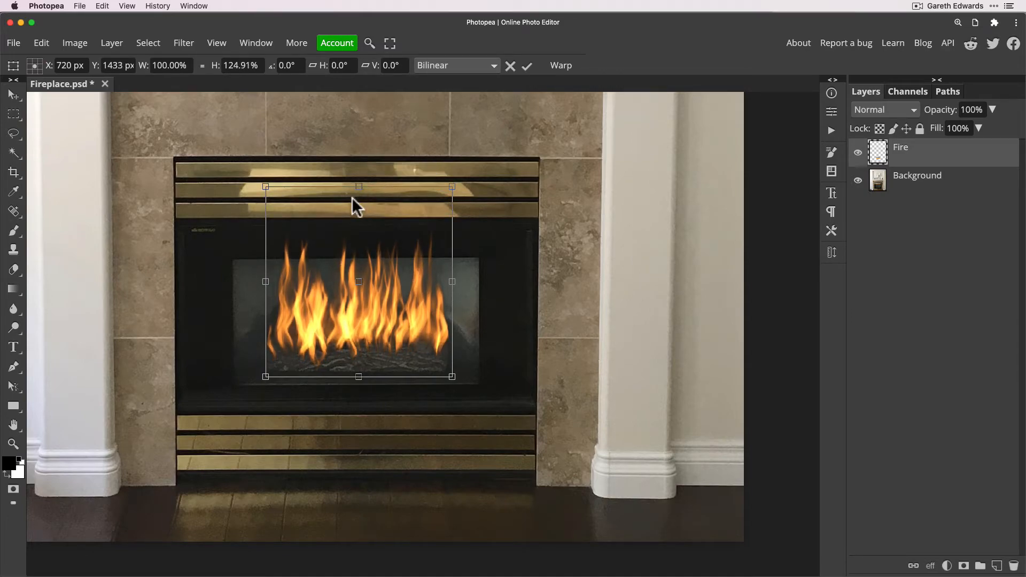
pyautogui.press('Return')
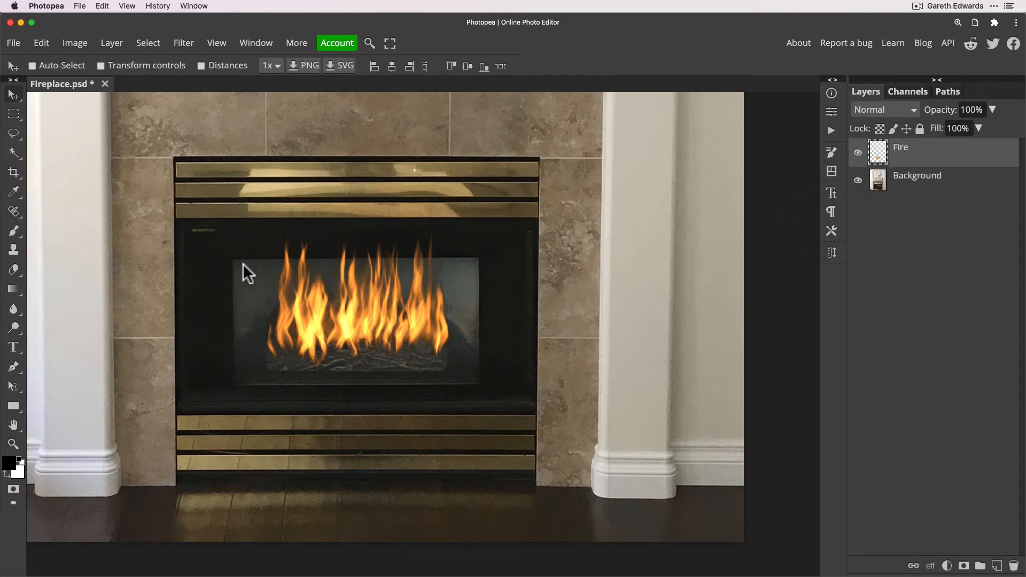
# Mask the Fire layer to a rectangular selection of the fireplace's glass opening and set the layer's blend mode to Screen
pyautogui.press('m')
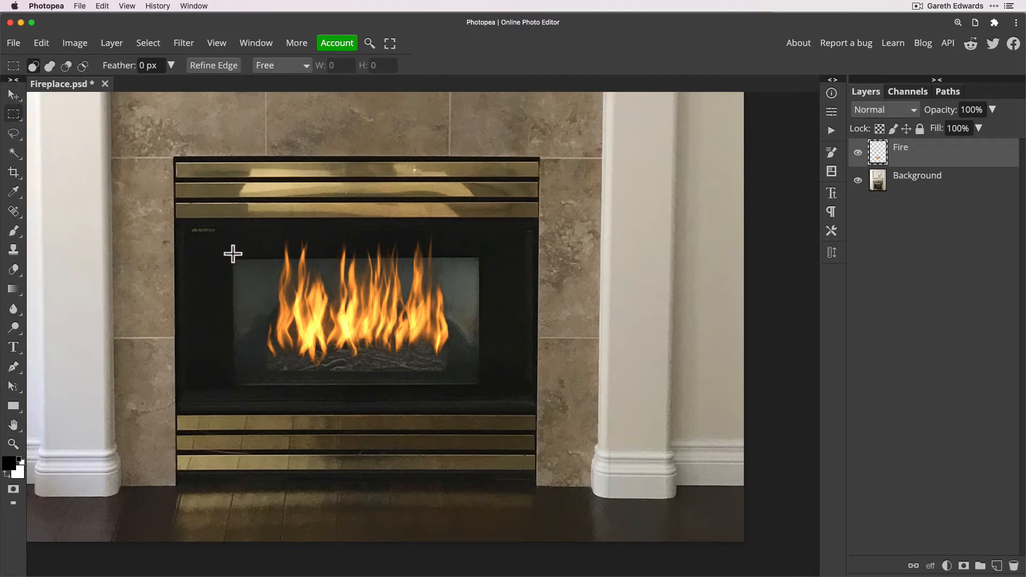
pyautogui.moveTo(233, 260); pyautogui.dragTo(478, 383)
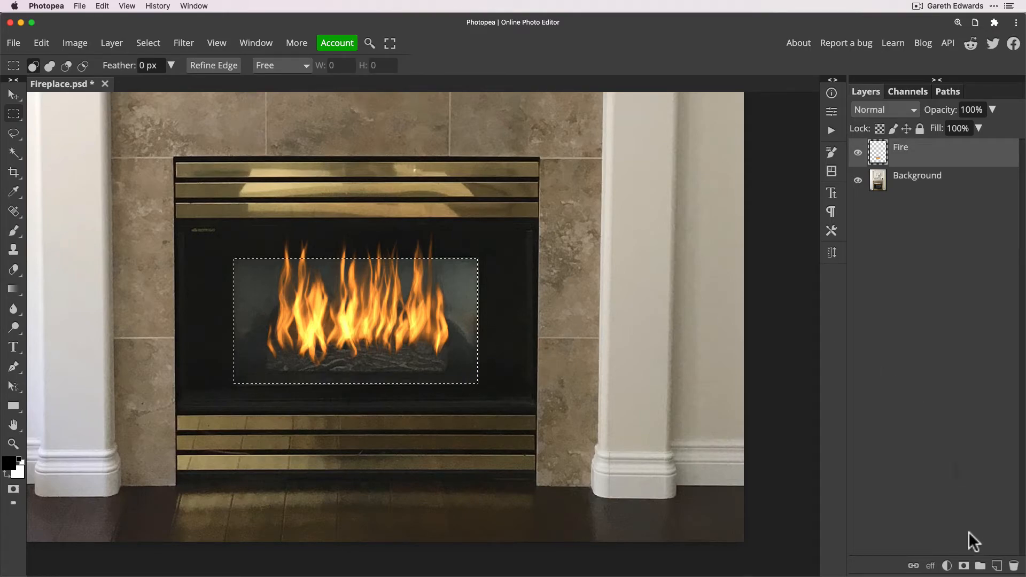
pyautogui.click(964, 565)
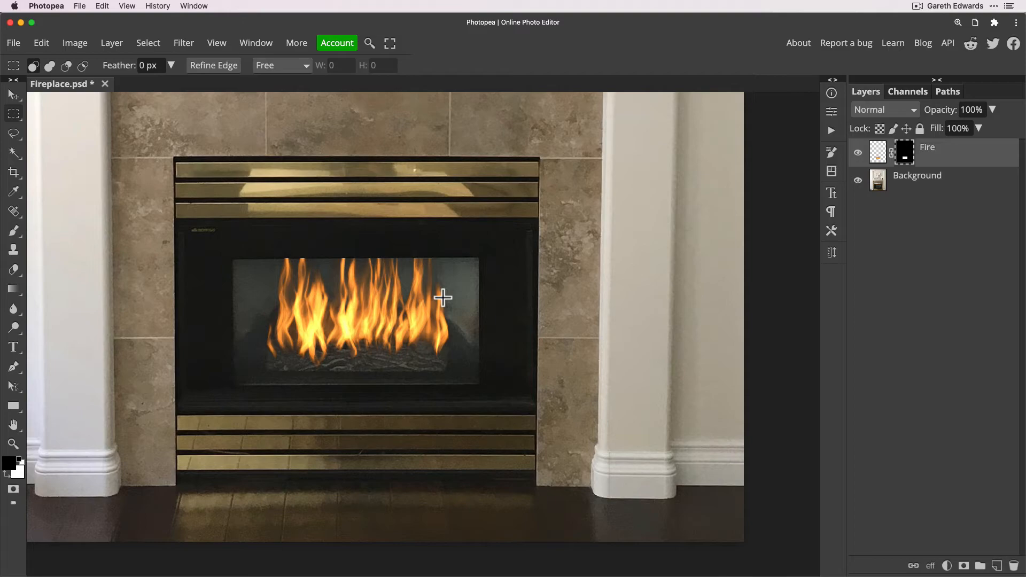
pyautogui.click(877, 110)
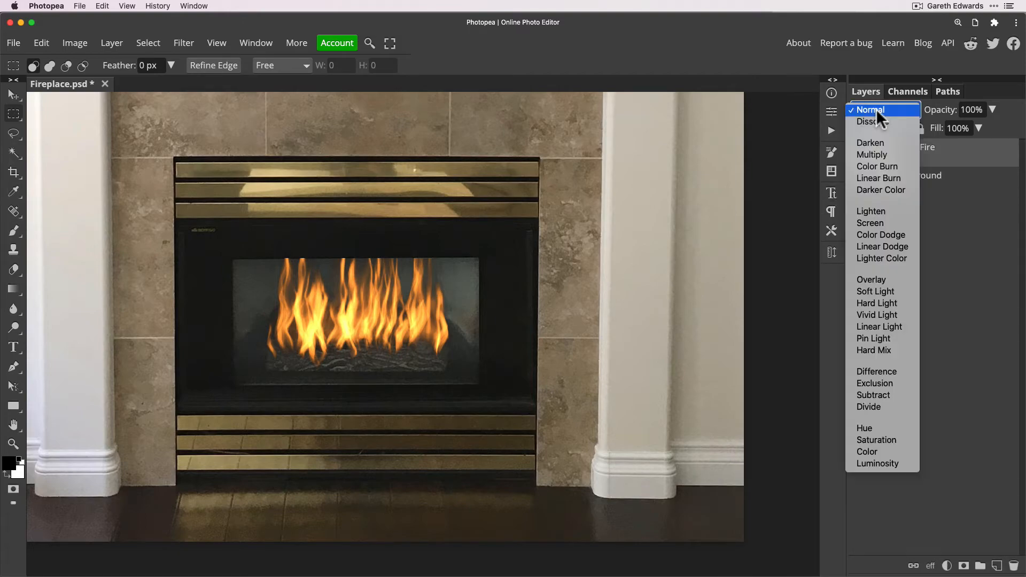
pyautogui.click(868, 222)
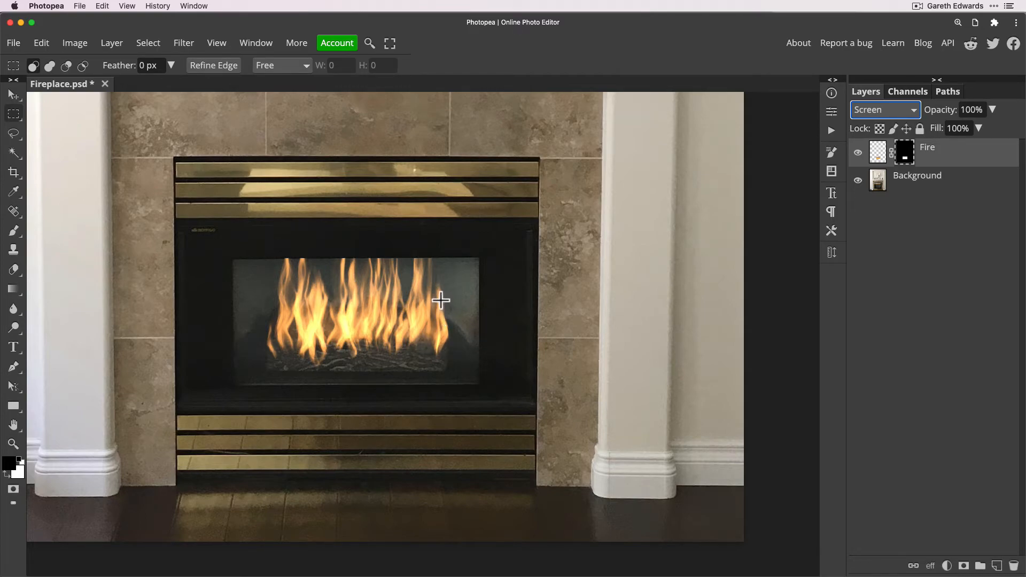
# Add a Hue/Saturation adjustment layer clipped to the Fire layer and set its Saturation to 33
pyautogui.click(877, 152)
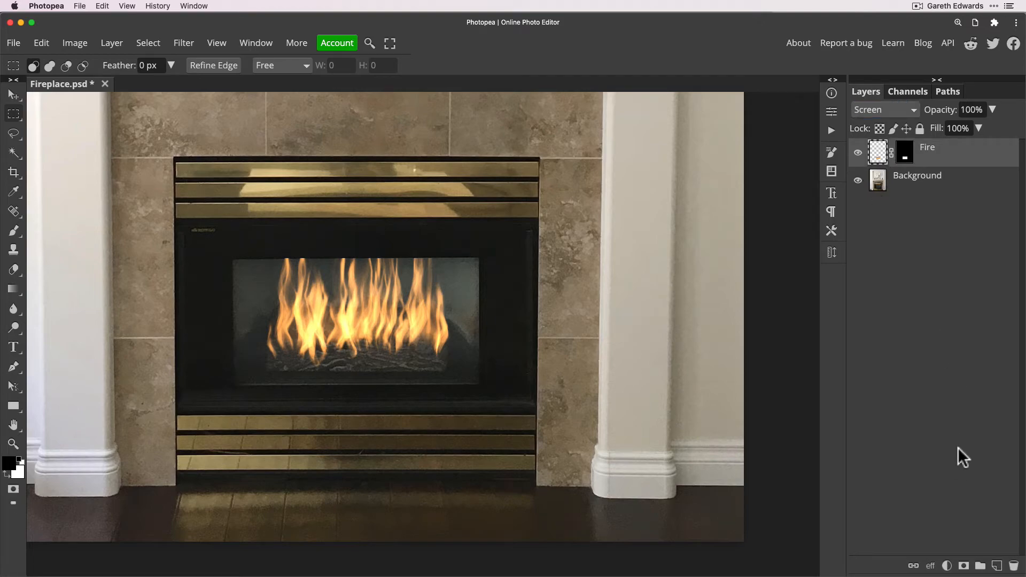
pyautogui.click(954, 561)
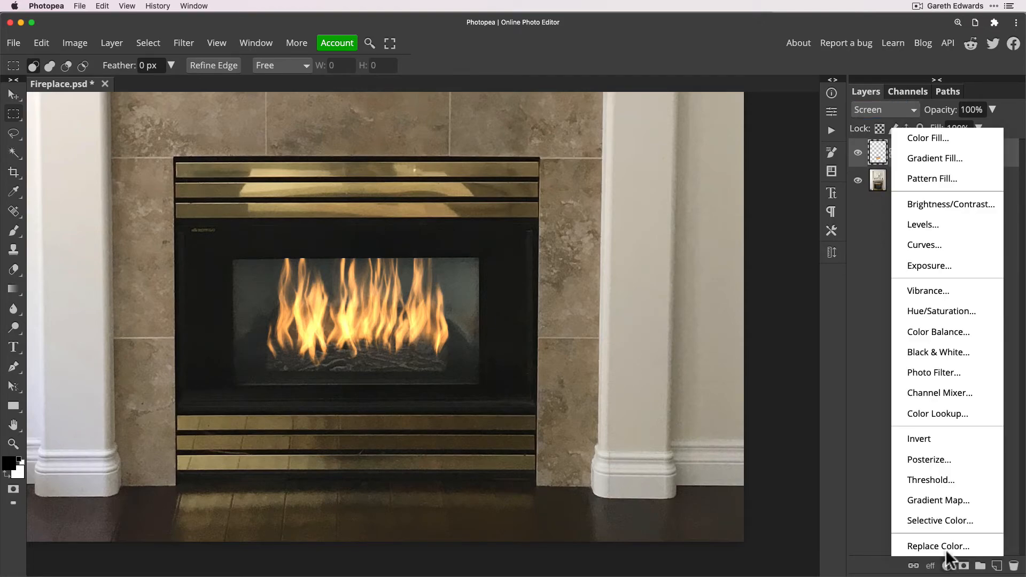
pyautogui.click(943, 312)
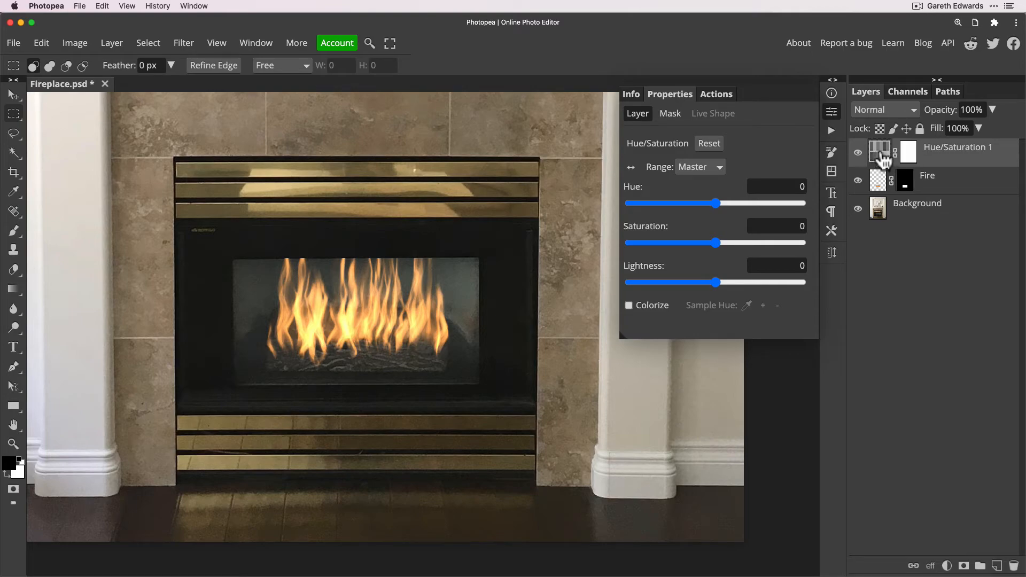
pyautogui.press('alt')
pyautogui.keyDown('alt'); pyautogui.click(883, 160); pyautogui.keyUp('alt')
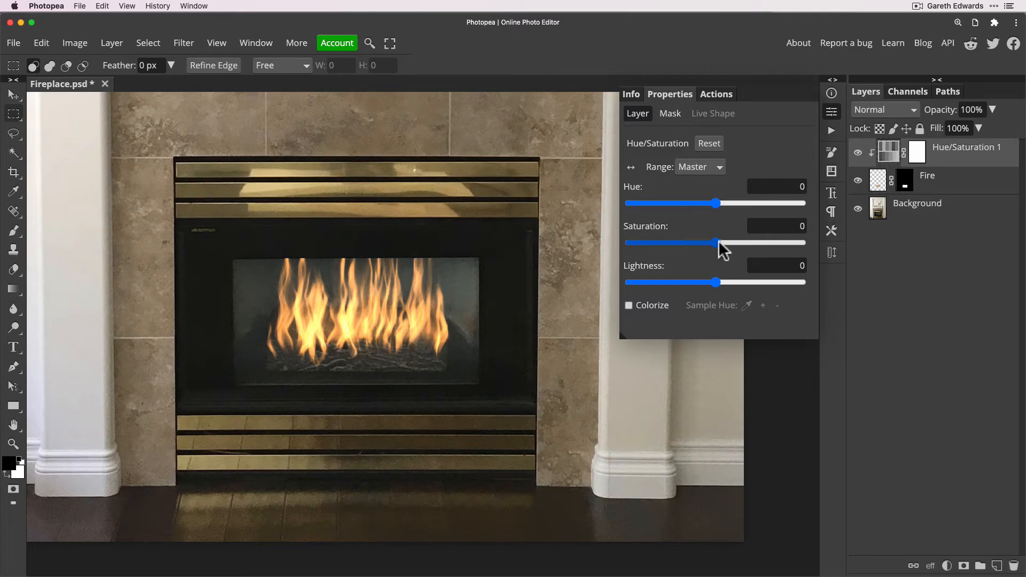
pyautogui.moveTo(721, 241); pyautogui.dragTo(743, 243)
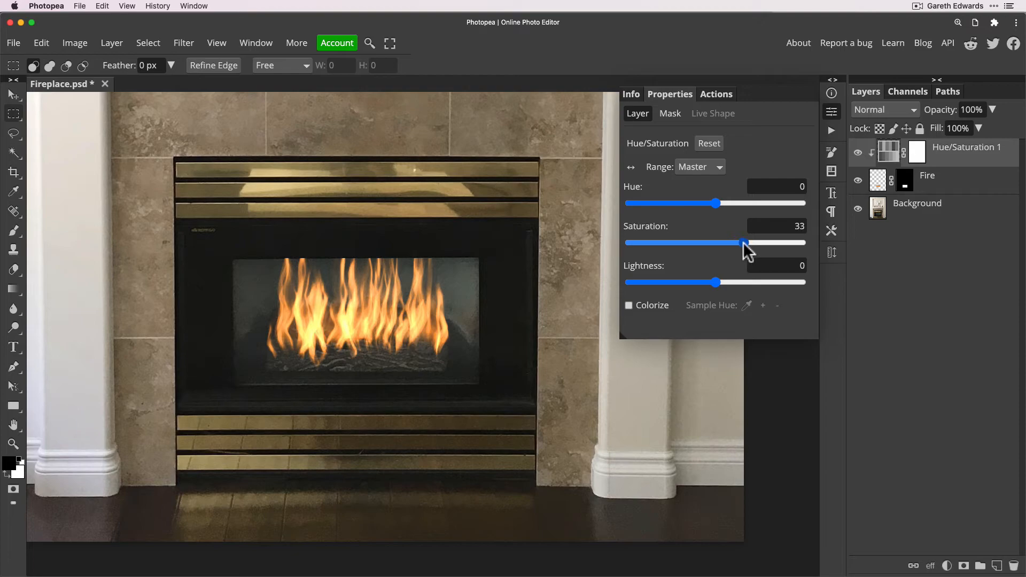
pyautogui.click(832, 112)
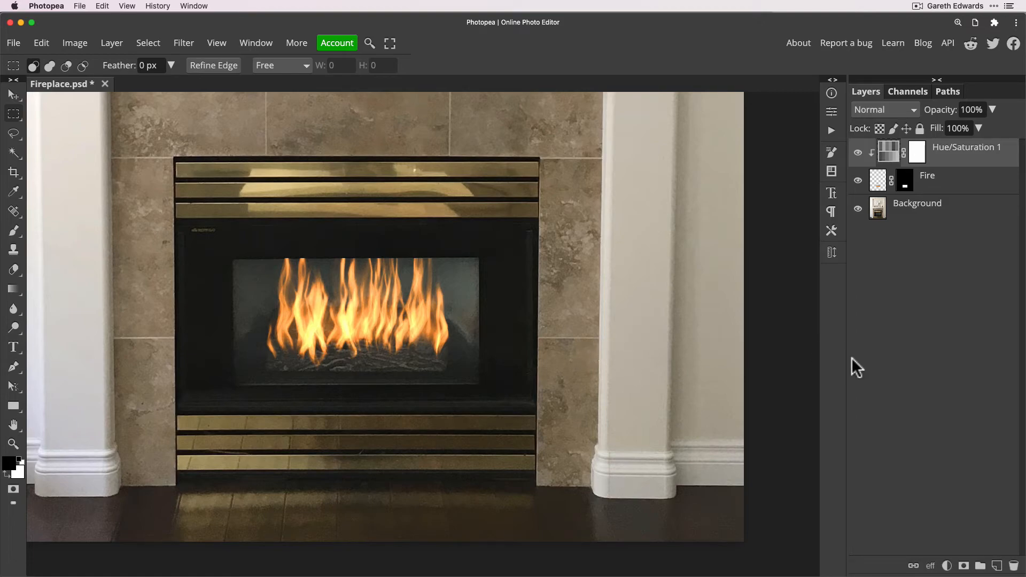
# Add an Outer Glow layer style to the Fire layer with the Linear Dodge blend mode
pyautogui.press('super+minus')
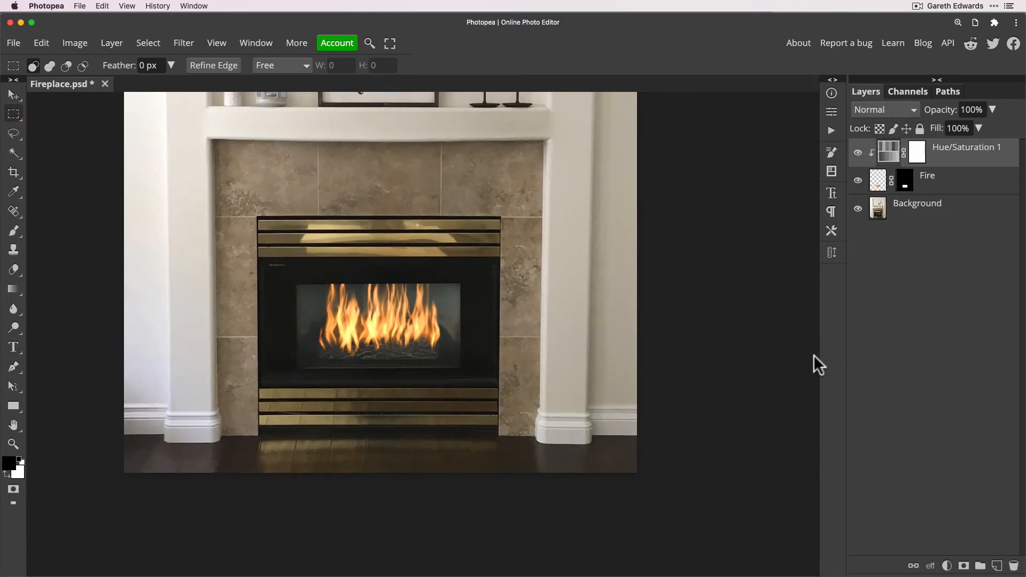
pyautogui.press('super+plus')
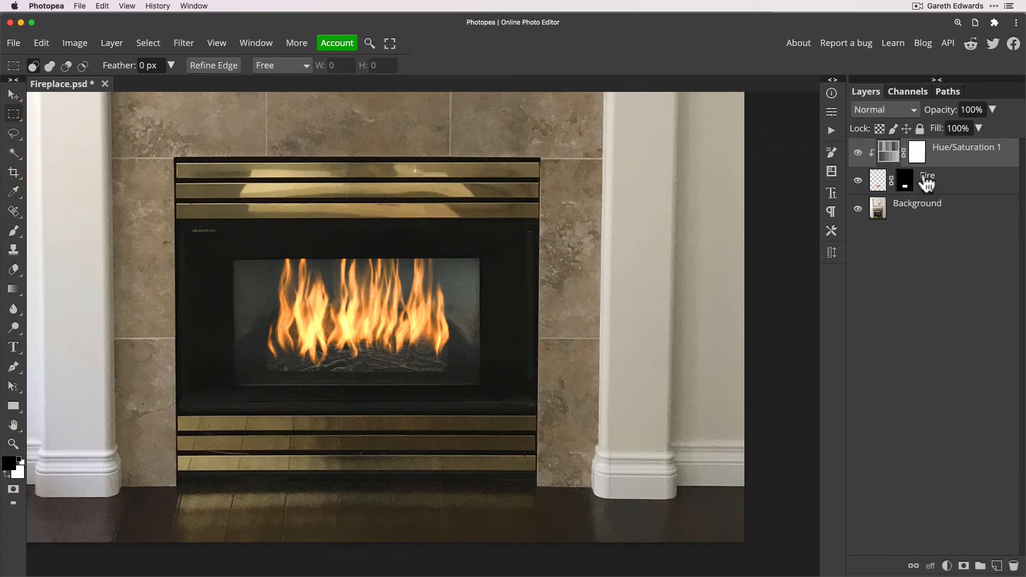
pyautogui.click(880, 188)
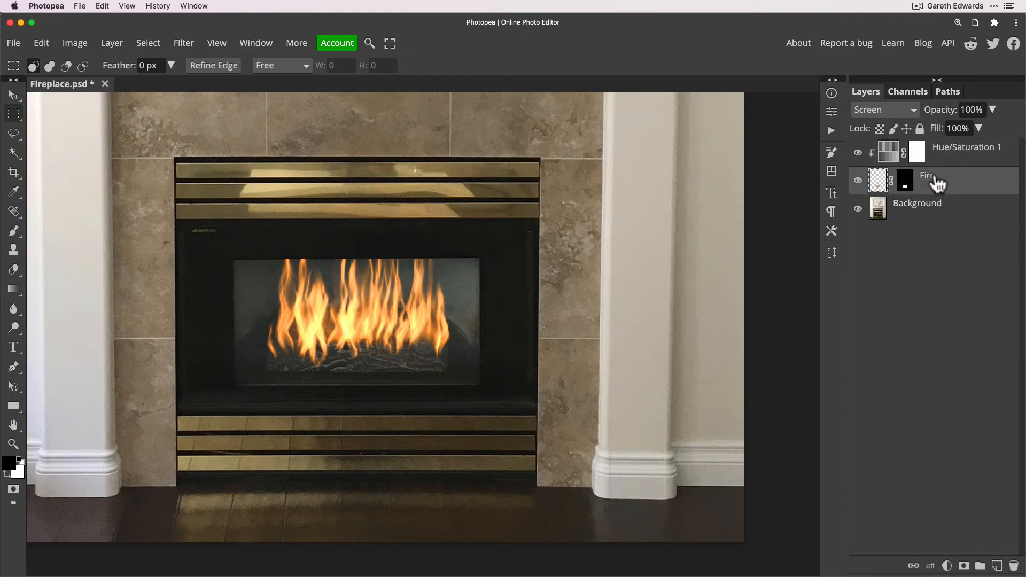
pyautogui.doubleClick(956, 182)
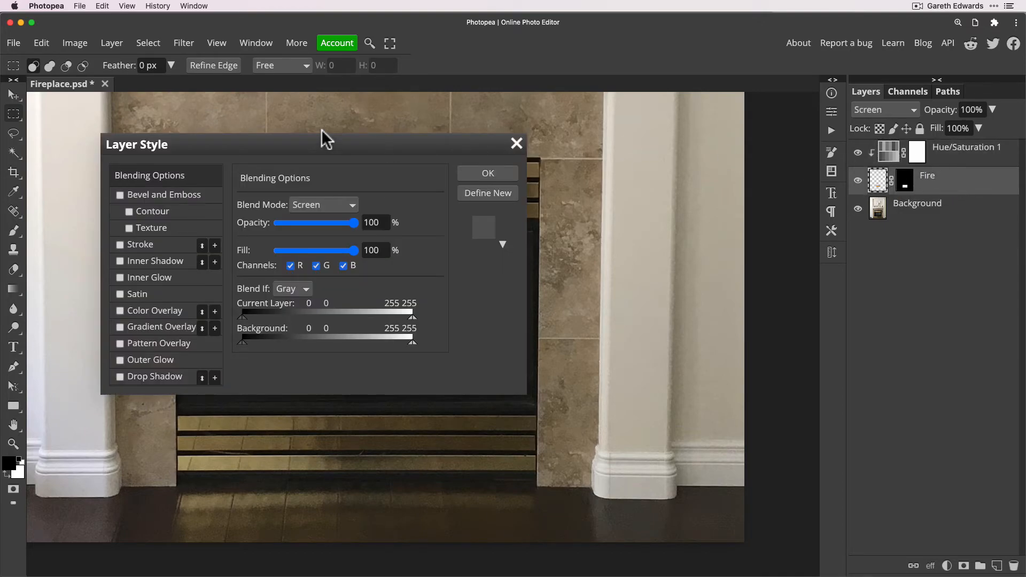
pyautogui.moveTo(279, 141); pyautogui.dragTo(726, 143)
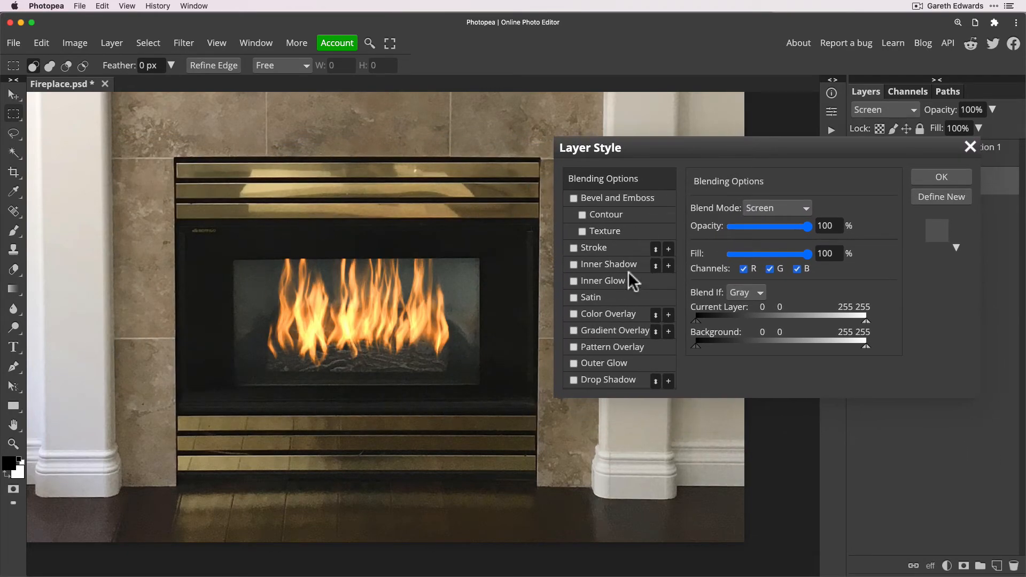
pyautogui.click(574, 363)
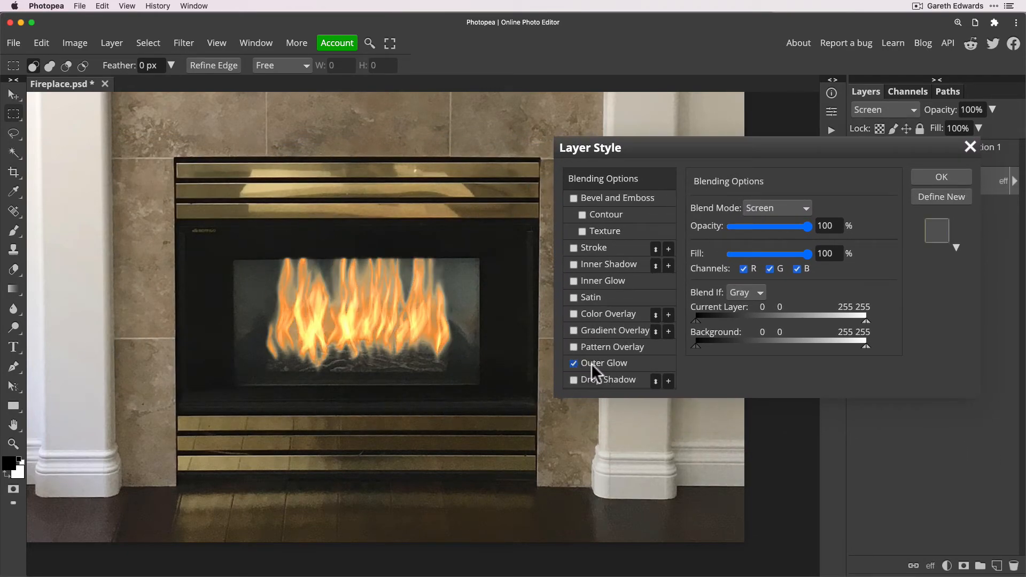
pyautogui.click(595, 361)
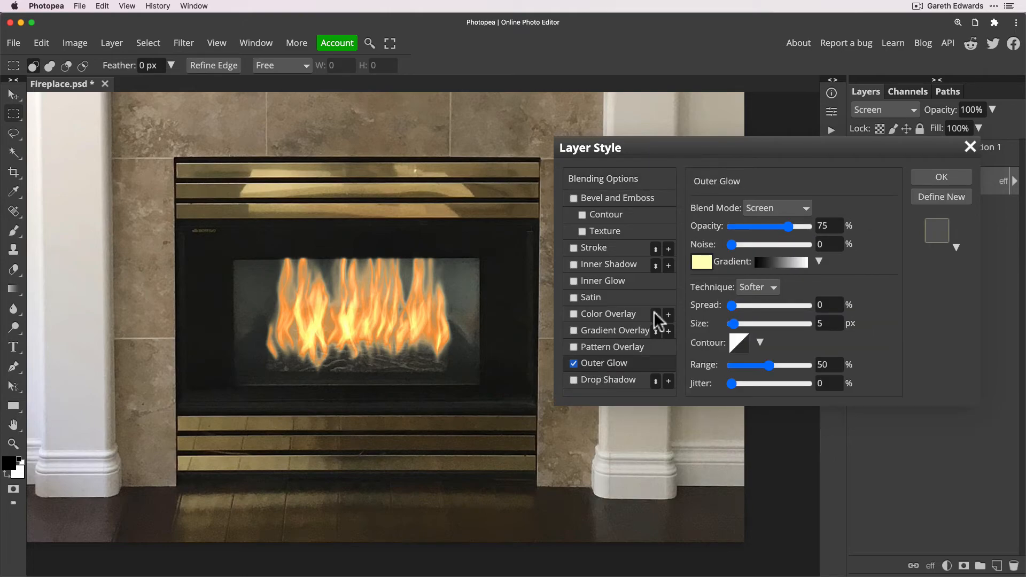
pyautogui.click(770, 206)
pyautogui.click(772, 231)
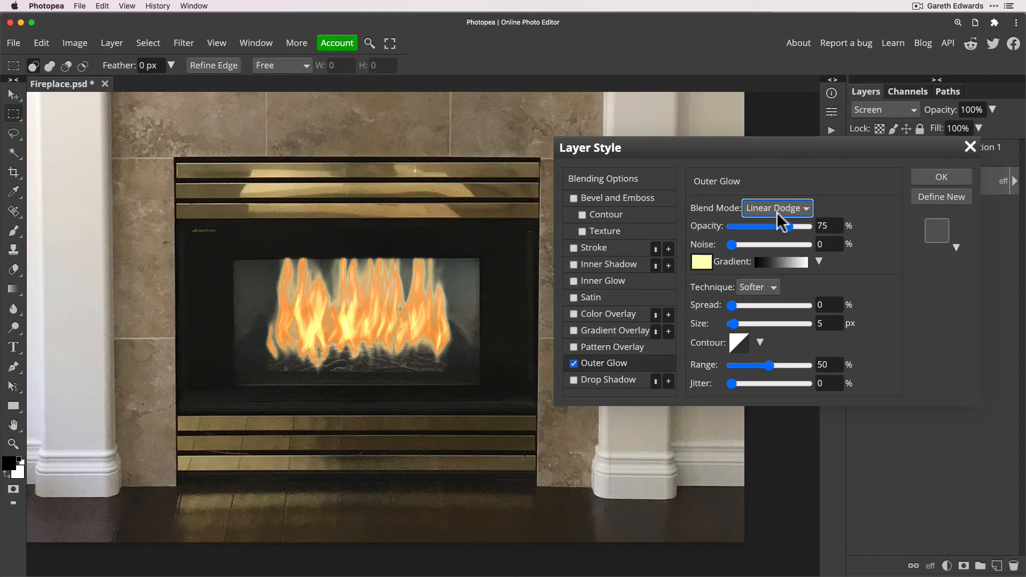
# Set the Outer Glow colour to a darkened orange sampled from the flames, hex af6b26
pyautogui.click(702, 263)
pyautogui.moveTo(369, 154); pyautogui.dragTo(828, 148)
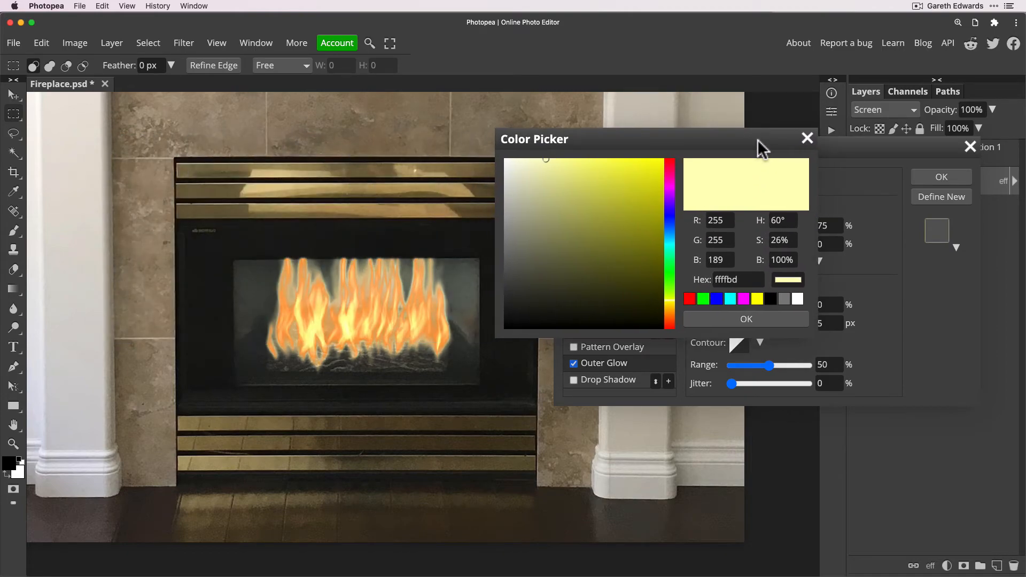
pyautogui.click(420, 294)
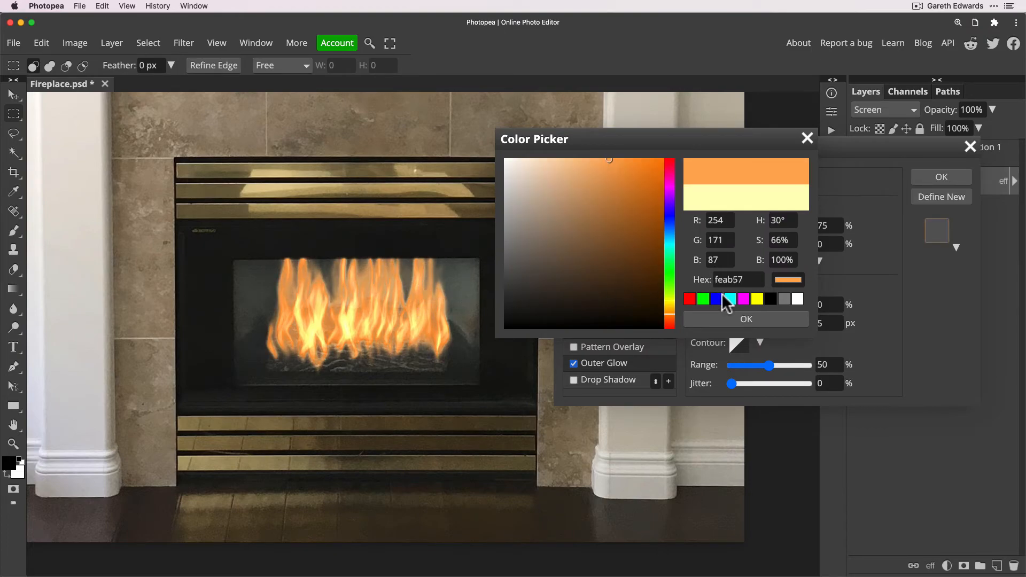
pyautogui.moveTo(612, 180); pyautogui.dragTo(628, 209)
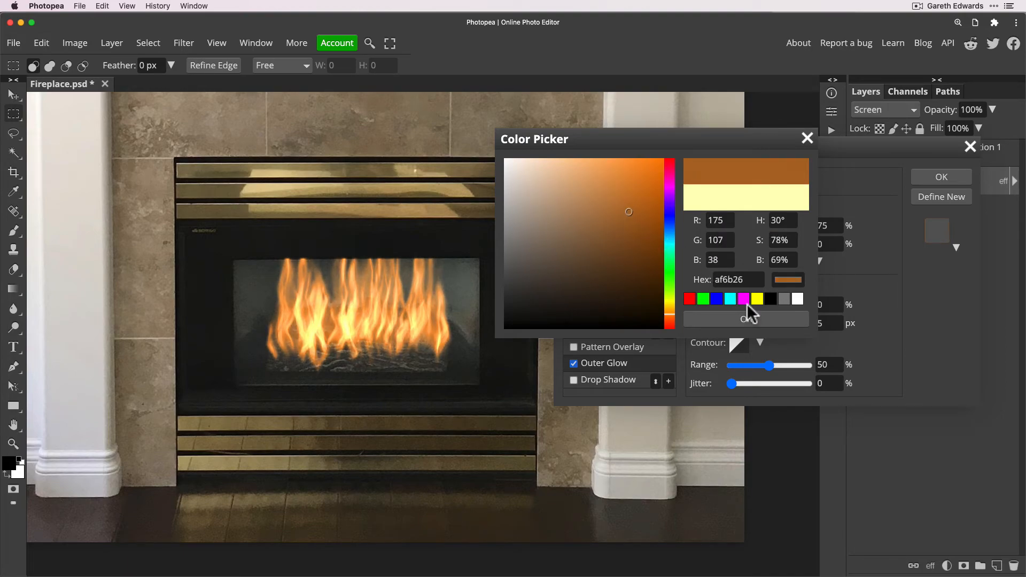
pyautogui.click(746, 319)
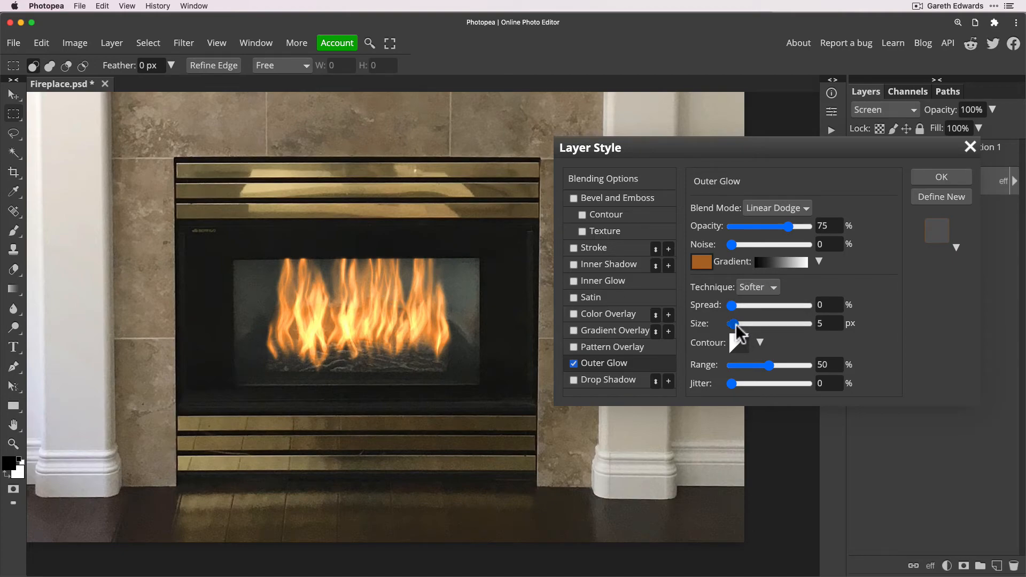
# Set the Outer Glow's Size to 167 px and its Opacity to 82%
pyautogui.moveTo(735, 324); pyautogui.dragTo(773, 324)
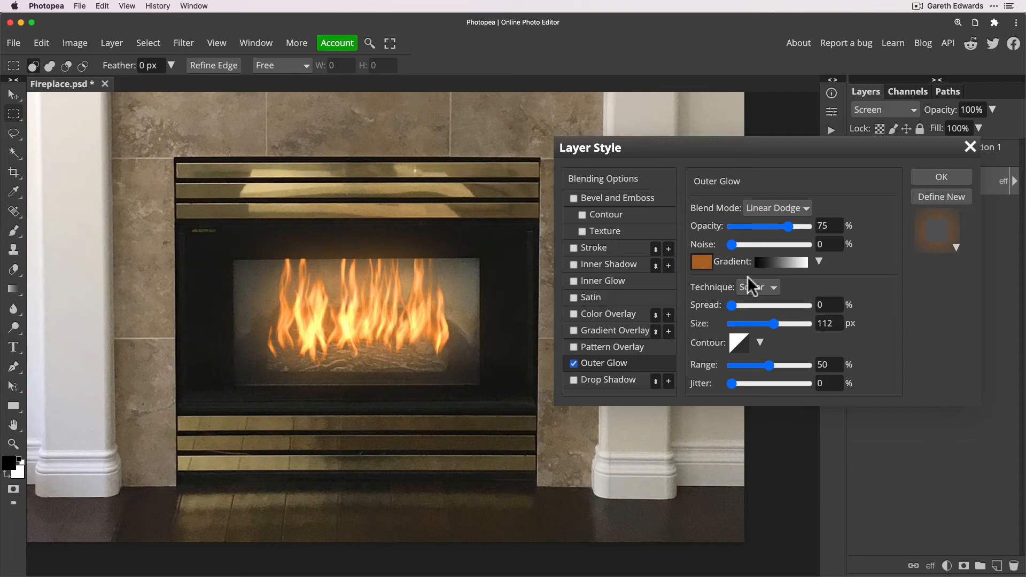
pyautogui.moveTo(786, 324); pyautogui.dragTo(796, 325)
pyautogui.moveTo(788, 226); pyautogui.dragTo(801, 224)
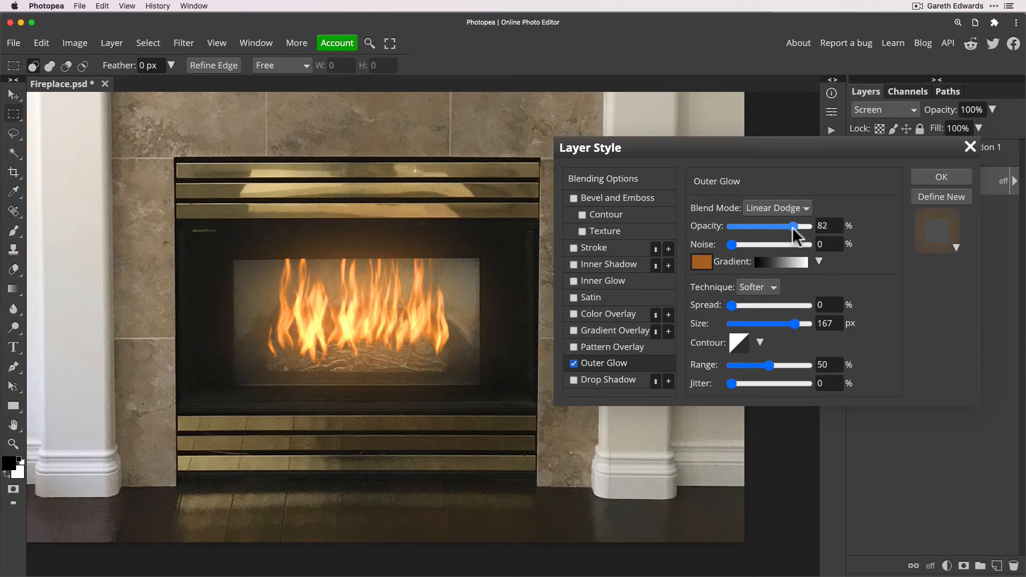
# Compare the fire with and without its Outer Glow, keep the glow enabled and apply the layer style
pyautogui.moveTo(792, 226); pyautogui.dragTo(794, 226)
pyautogui.click(574, 363)
pyautogui.click(574, 364)
pyautogui.click(937, 177)
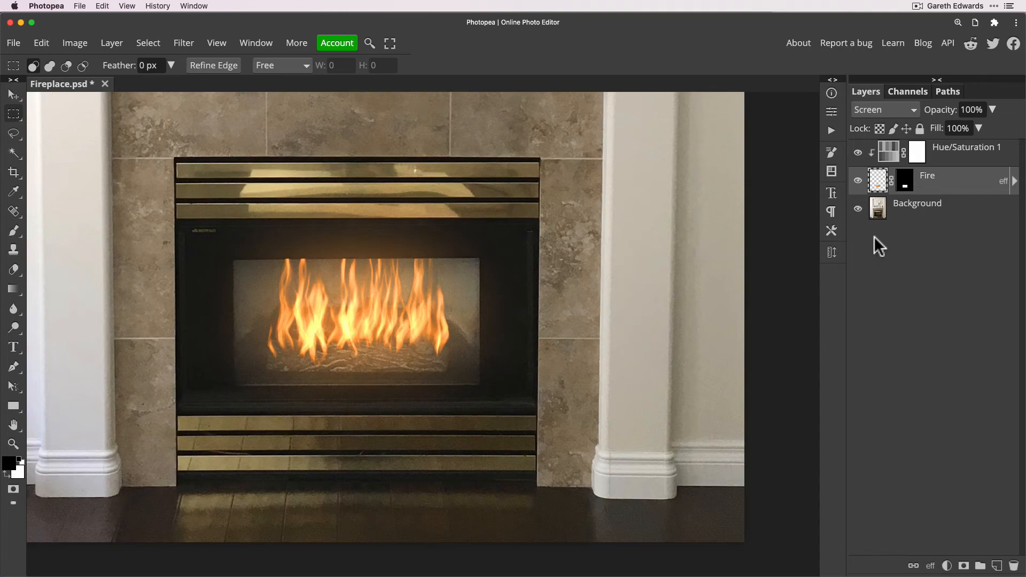
# Duplicate the Fire layer and lower the original Fire layer's opacity to 24%
pyautogui.press('super+j')
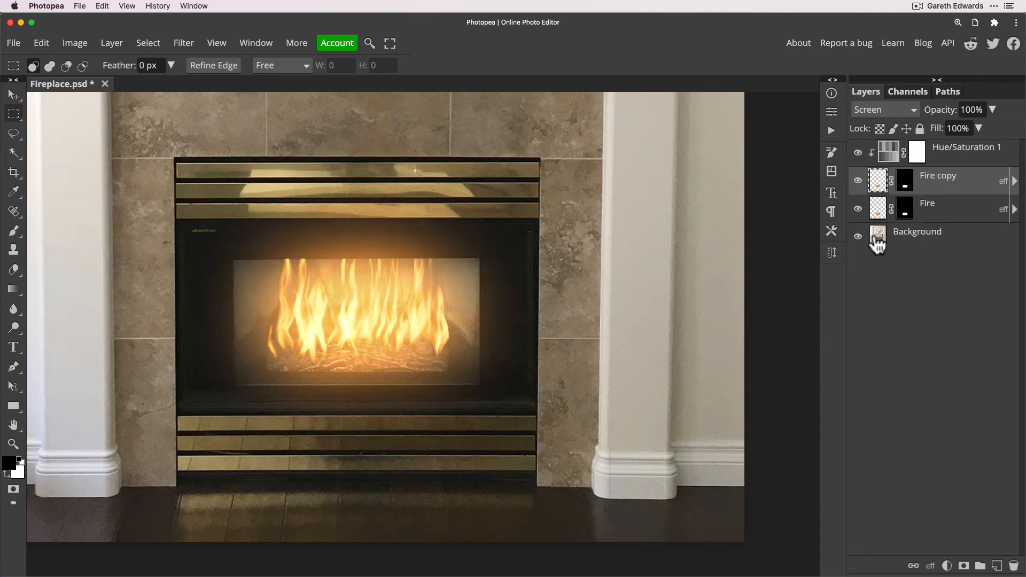
pyautogui.click(882, 211)
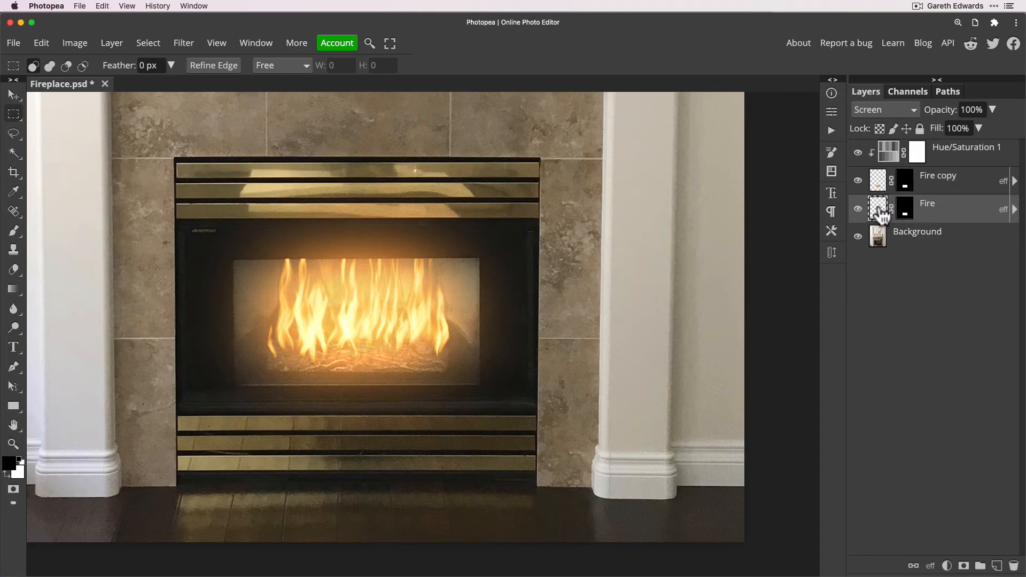
pyautogui.click(859, 209)
pyautogui.click(858, 209)
pyautogui.moveTo(945, 110); pyautogui.dragTo(877, 112)
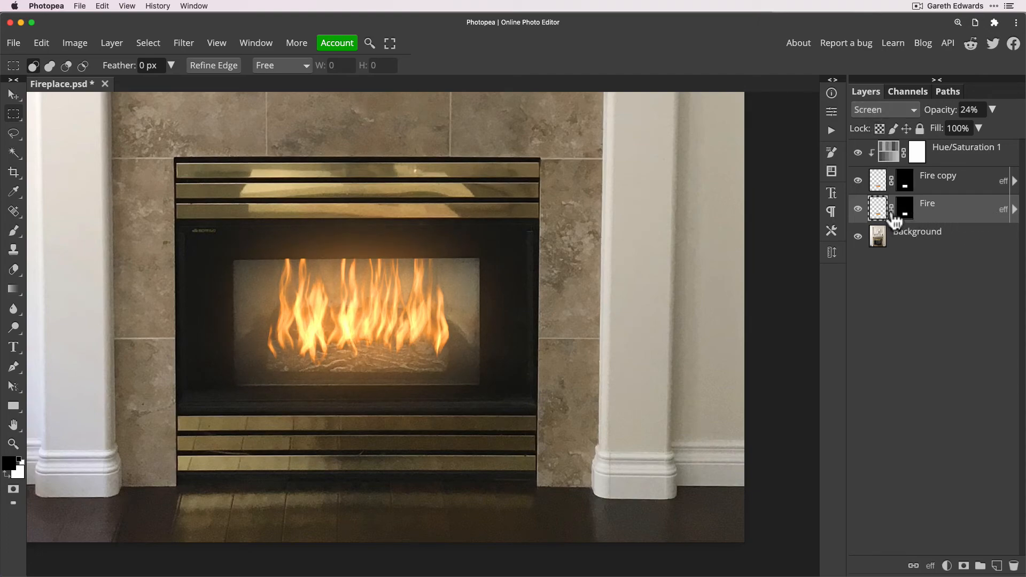
# Turn off the Outer Glow effect on the original Fire layer and fine-tune that layer's opacity
pyautogui.click(1014, 209)
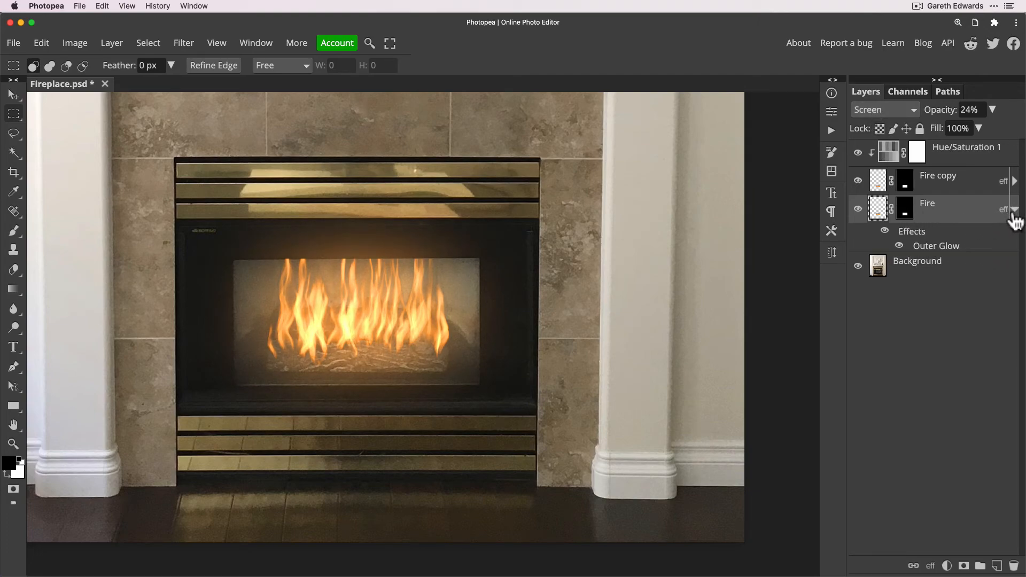
pyautogui.click(901, 247)
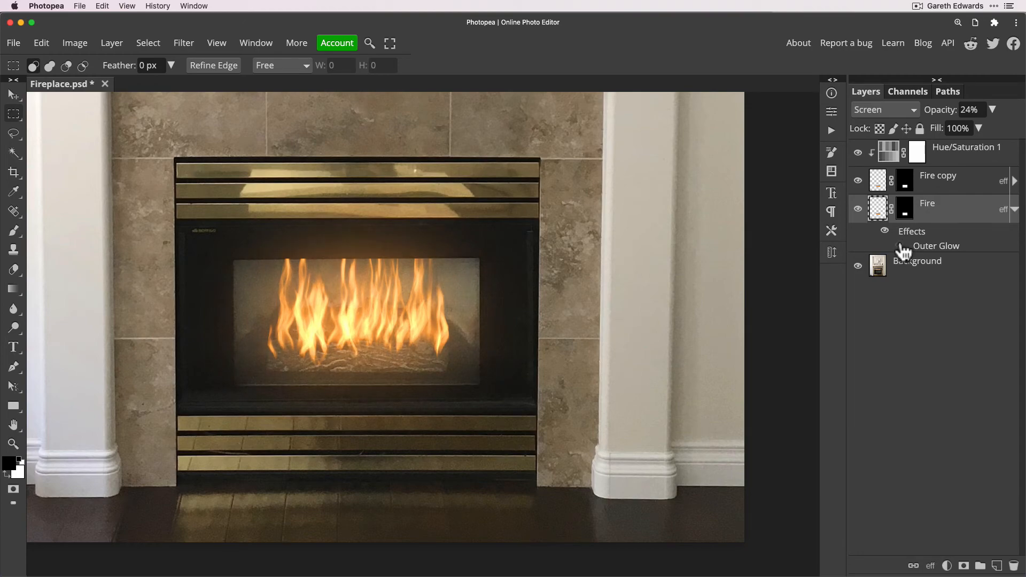
pyautogui.moveTo(955, 107); pyautogui.dragTo(940, 110)
# Duplicate the Fire copy layer to get a third fire layer for the floor reflection
pyautogui.click(879, 185)
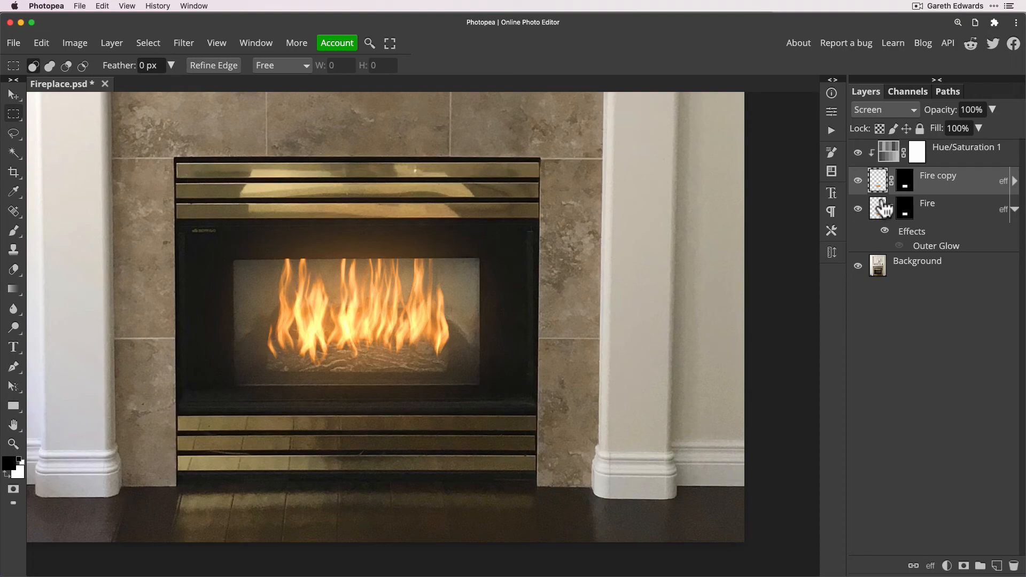
pyautogui.moveTo(879, 183); pyautogui.dragTo(998, 565)
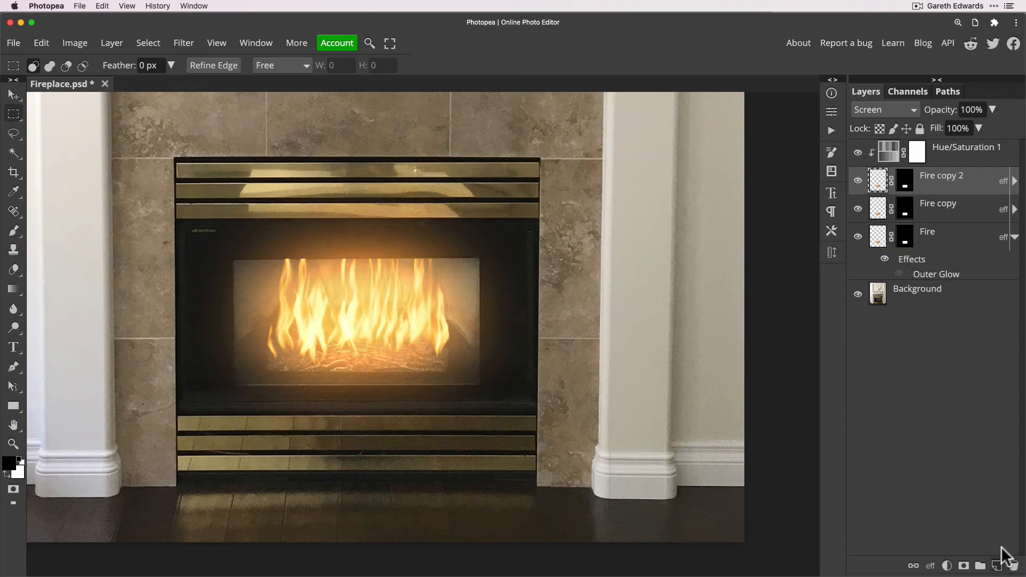
pyautogui.click(885, 159)
pyautogui.click(885, 176)
# Flip the Fire copy layer vertically and move it down onto the wooden floor beneath the fireplace
pyautogui.moveTo(878, 237); pyautogui.dragTo(880, 213)
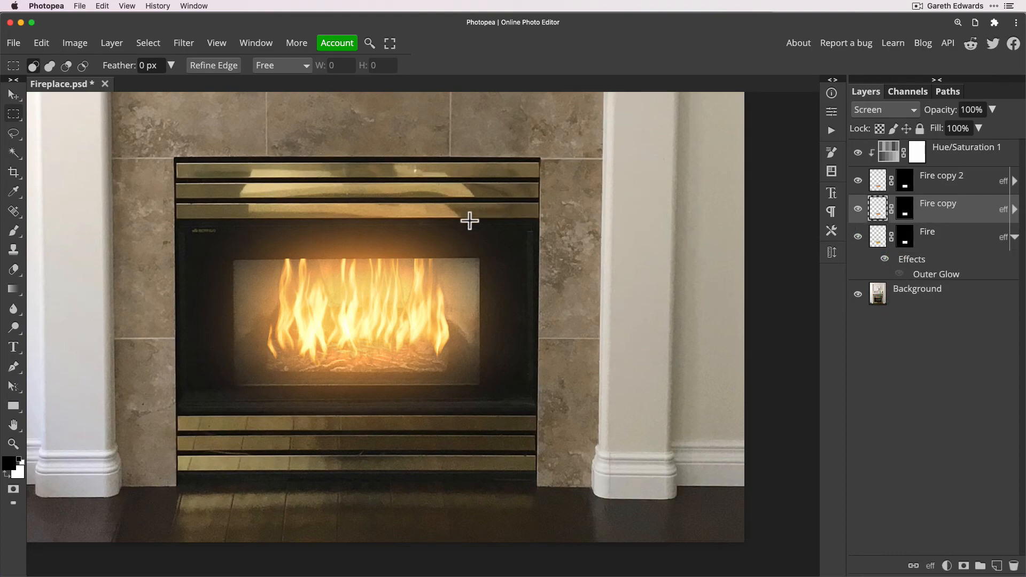
pyautogui.hotkey('ctrl', 't')
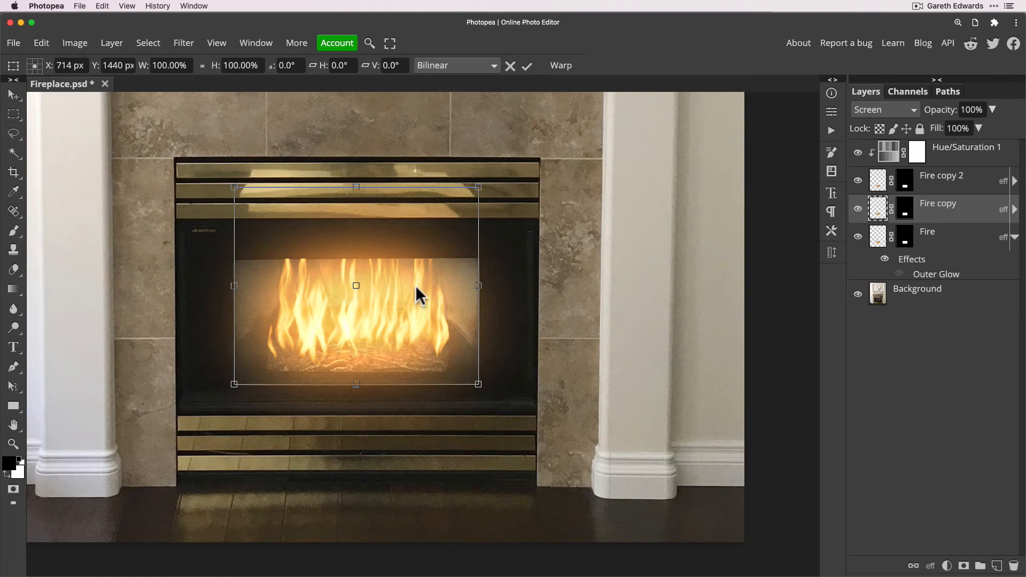
pyautogui.rightClick(420, 285)
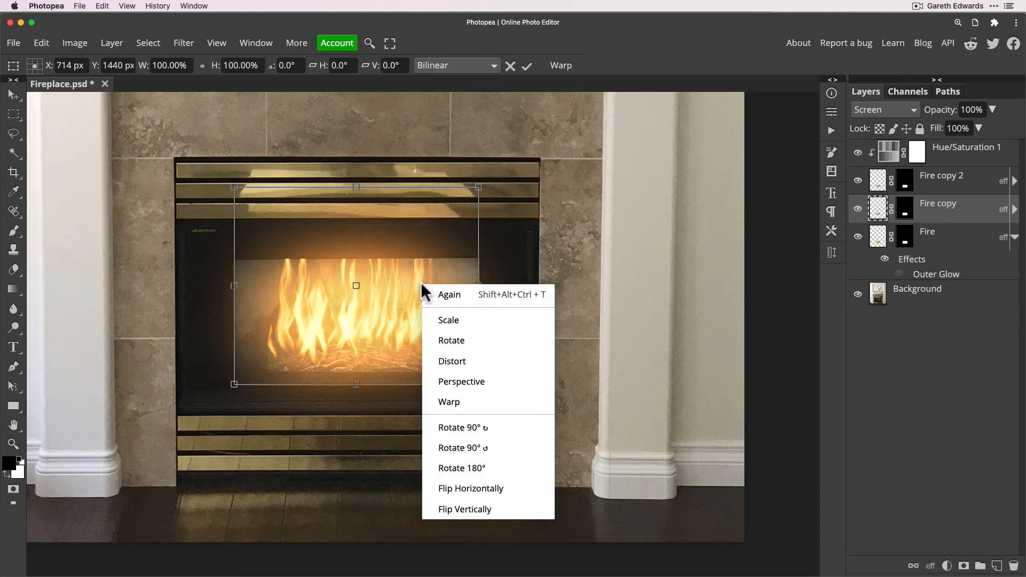
pyautogui.click(466, 509)
pyautogui.moveTo(402, 241); pyautogui.dragTo(399, 533)
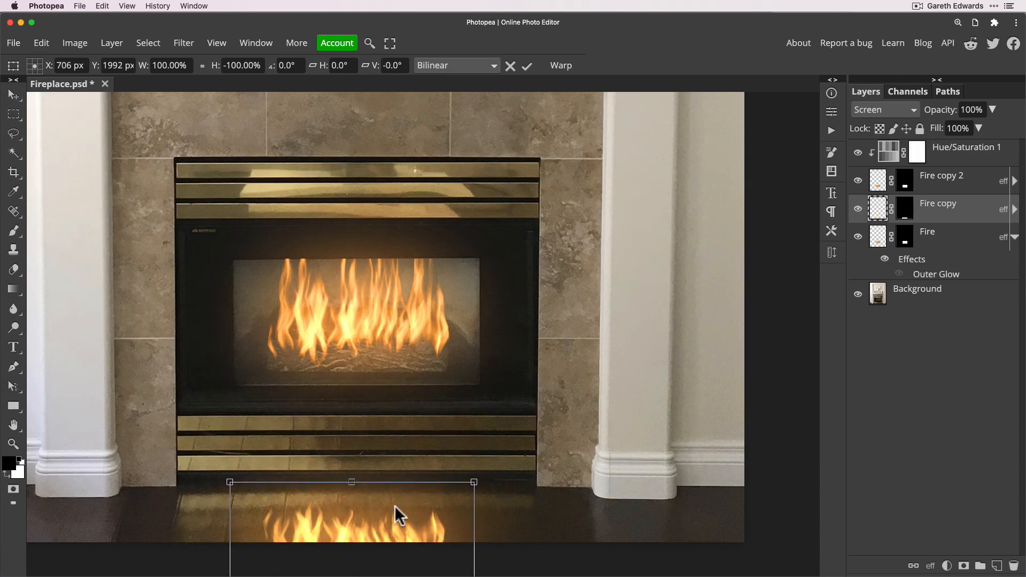
pyautogui.press('Return')
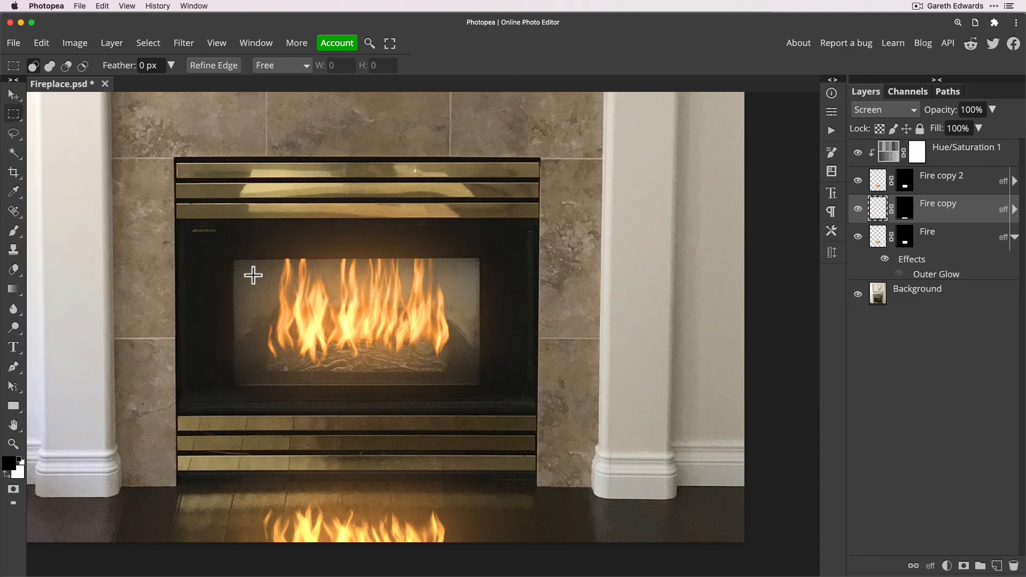
# Apply a Gaussian Blur with a 9.8 px radius to the flipped flames on the floor
pyautogui.click(181, 42)
pyautogui.moveTo(270, 175)
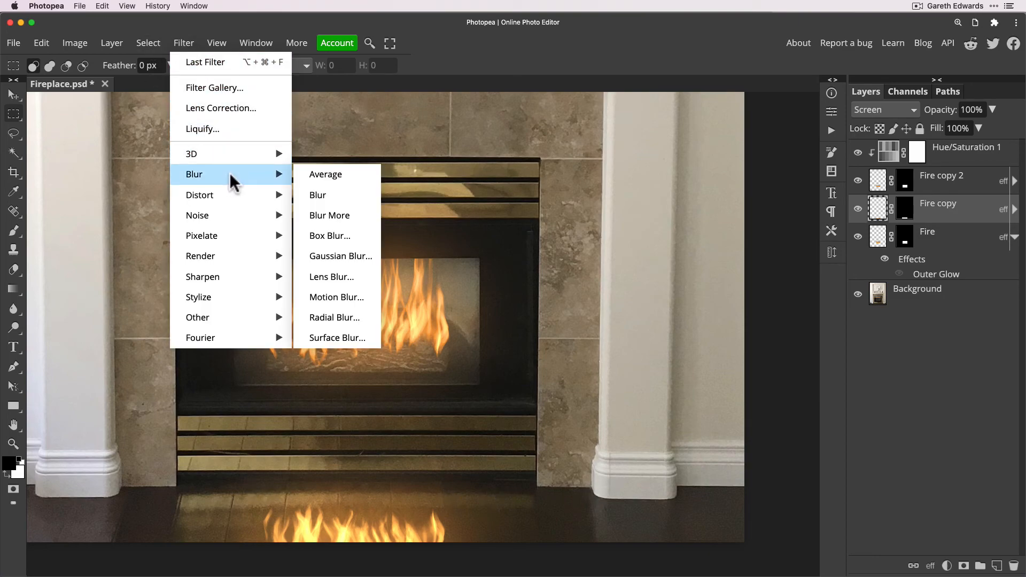
pyautogui.click(341, 255)
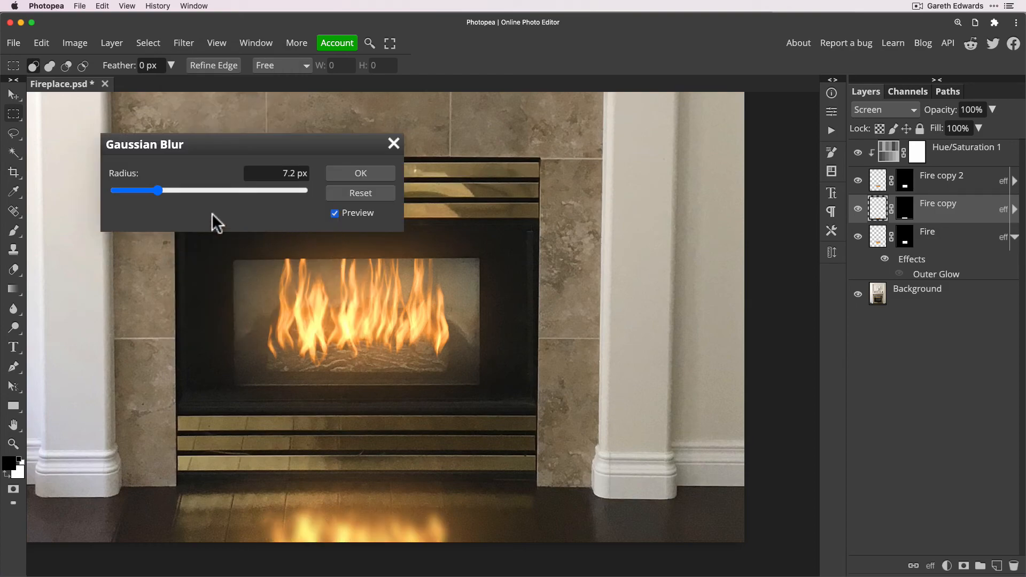
pyautogui.moveTo(153, 189); pyautogui.dragTo(162, 188)
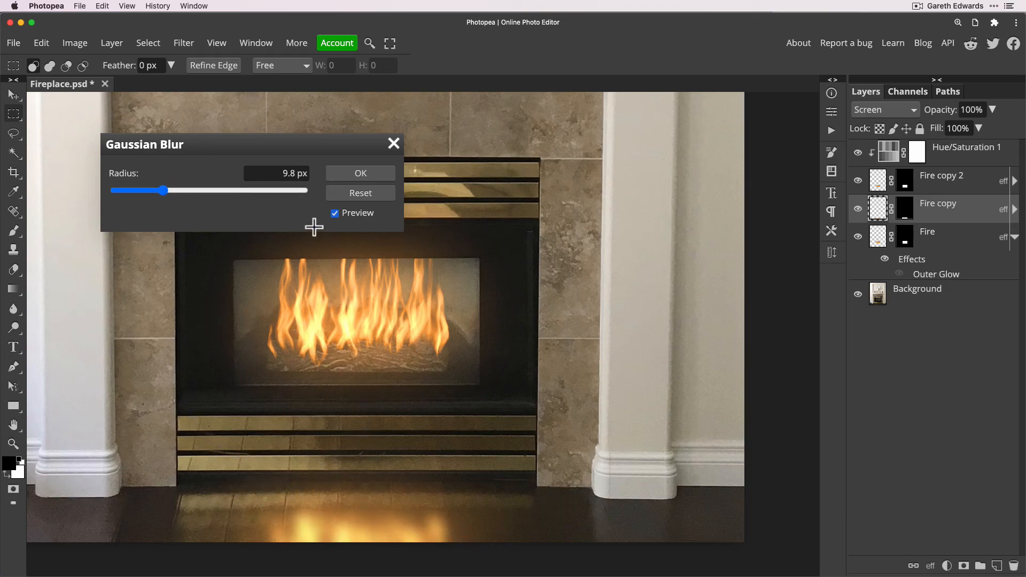
pyautogui.click(349, 174)
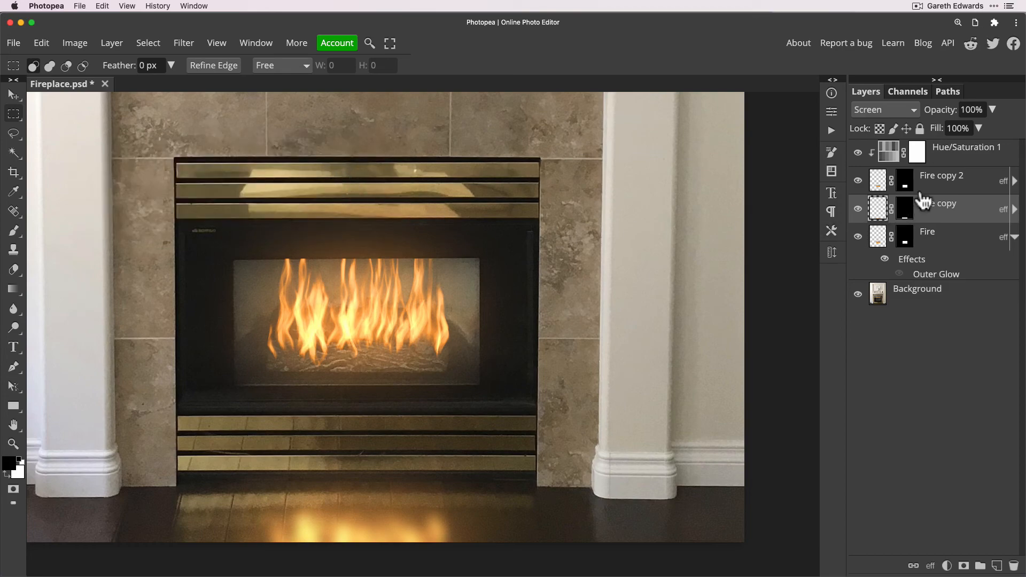
# Set the opacity of the Fire copy layer to 60% to soften the floor reflection
pyautogui.moveTo(940, 109); pyautogui.dragTo(933, 111)
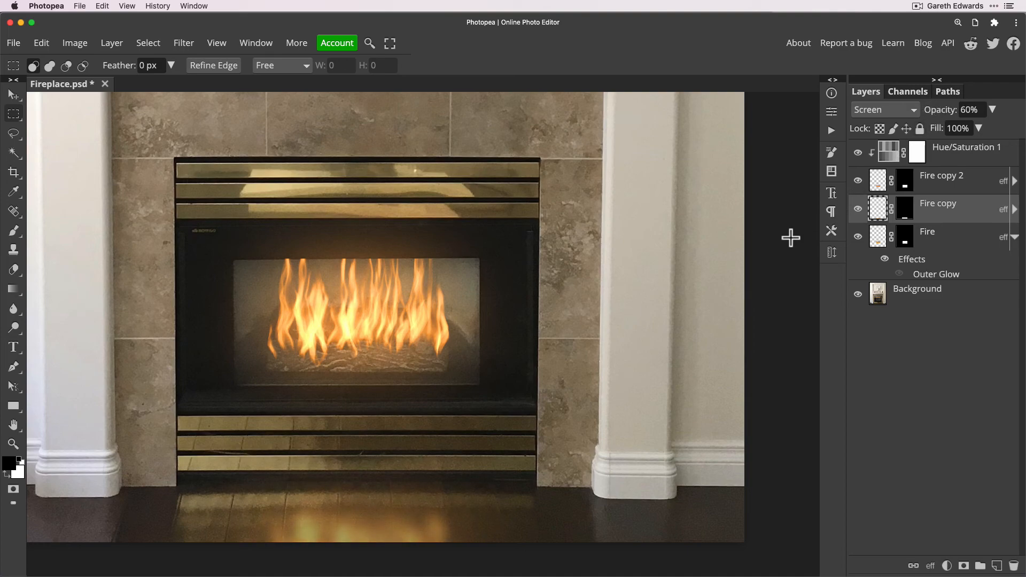
pyautogui.press('super+minus')
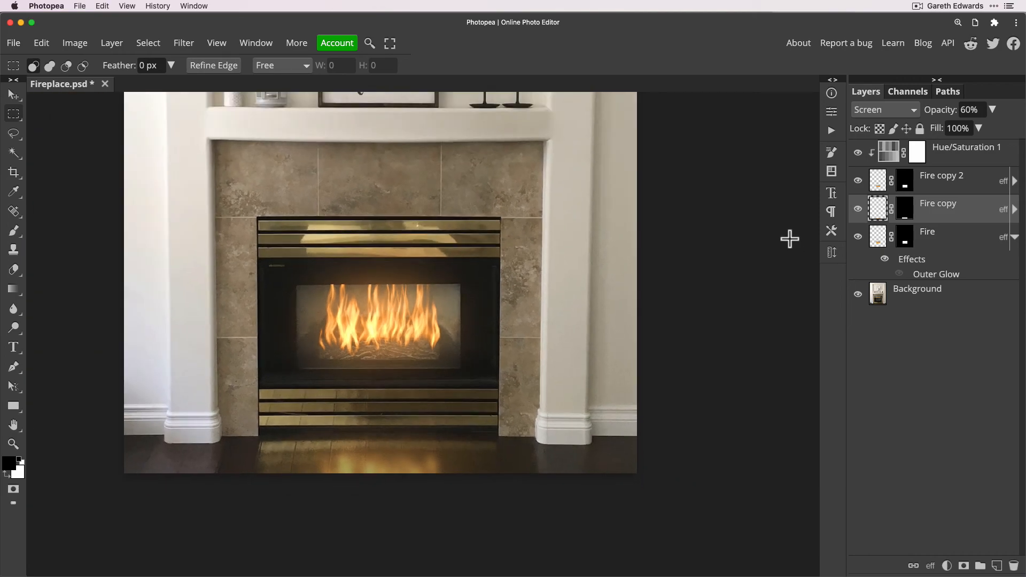
pyautogui.moveTo(717, 211); pyautogui.dragTo(553, 220)
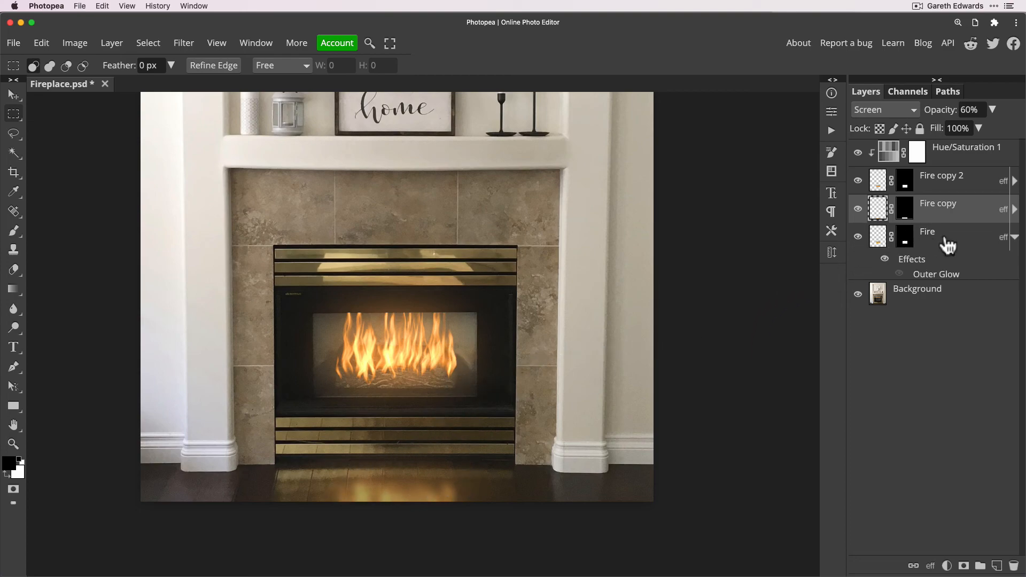
# Collapse the original Fire layer's effects list and set that layer's opacity to 31%
pyautogui.click(1014, 237)
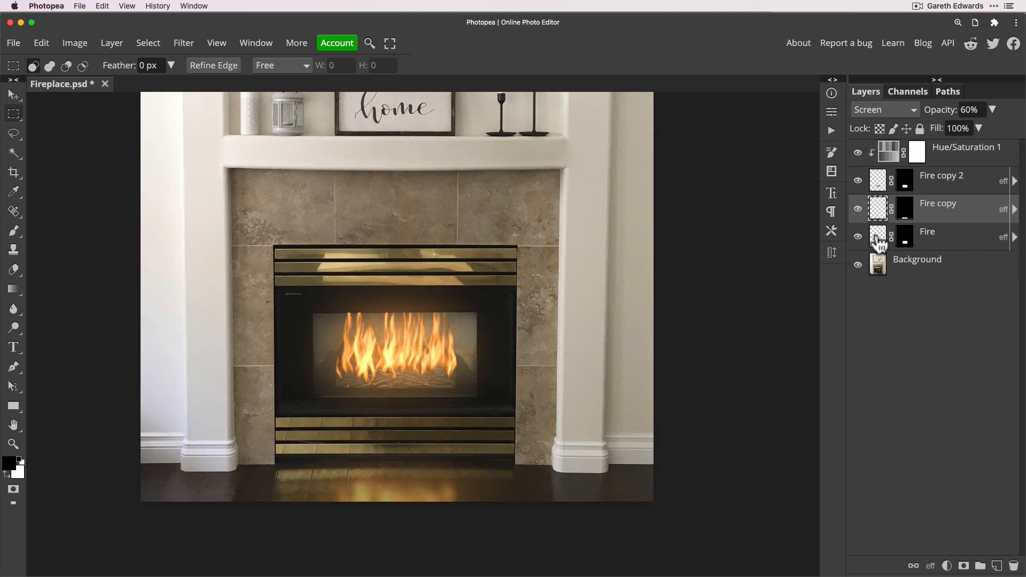
pyautogui.click(876, 238)
pyautogui.moveTo(949, 109); pyautogui.dragTo(950, 110)
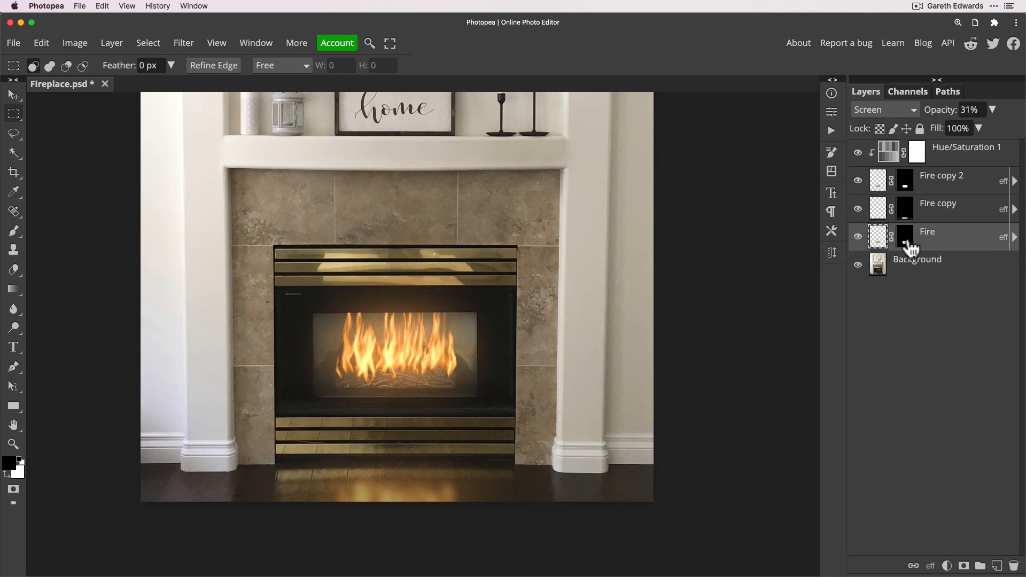
# Rename the Fire, Fire copy and Fire copy 2 layers to Int, Reflection and Main Fire respectively
pyautogui.doubleClick(929, 234)
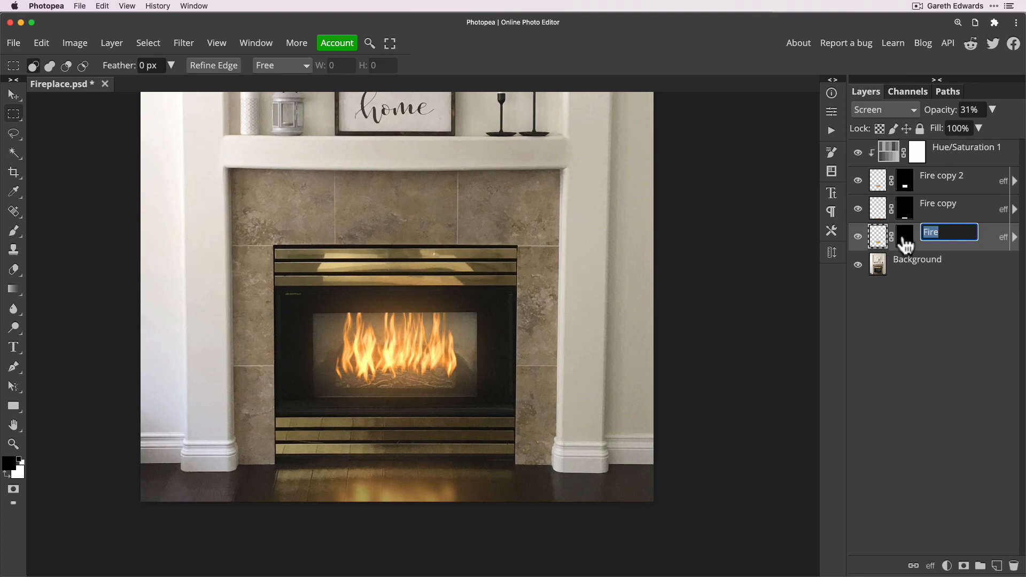
pyautogui.write('Int')
pyautogui.press('Return')
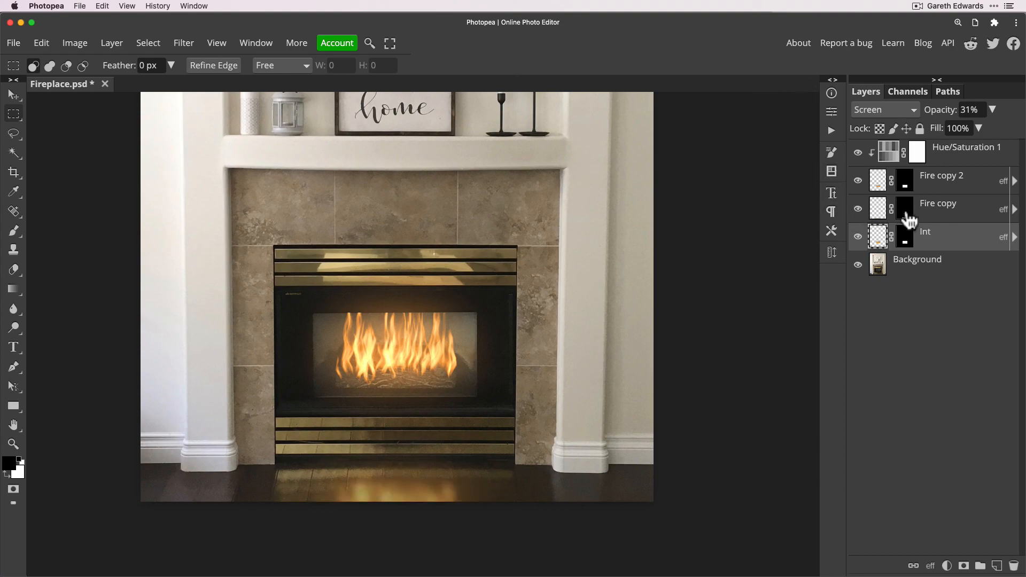
pyautogui.doubleClick(936, 205)
pyautogui.write('Reflection')
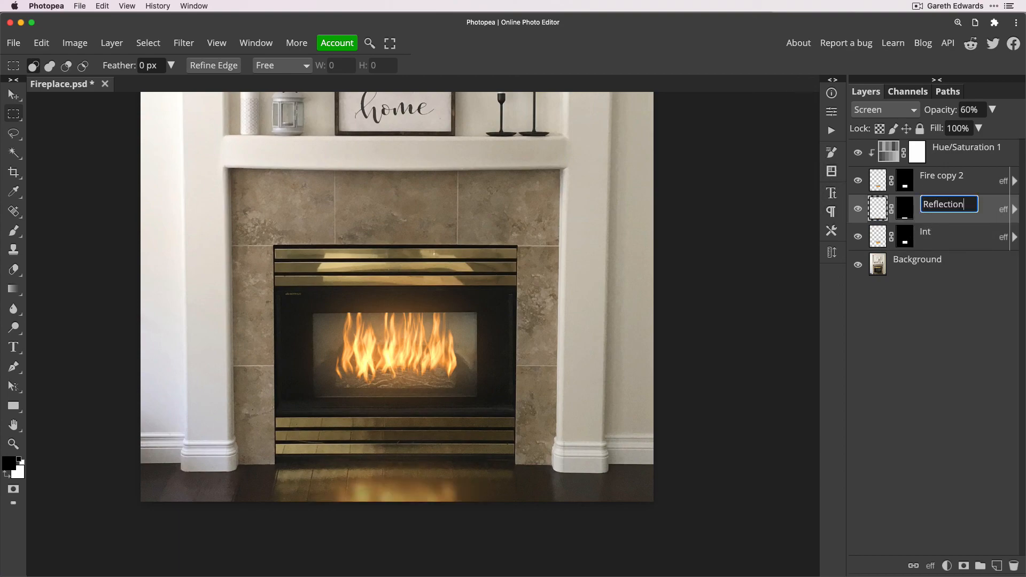
pyautogui.press('Return')
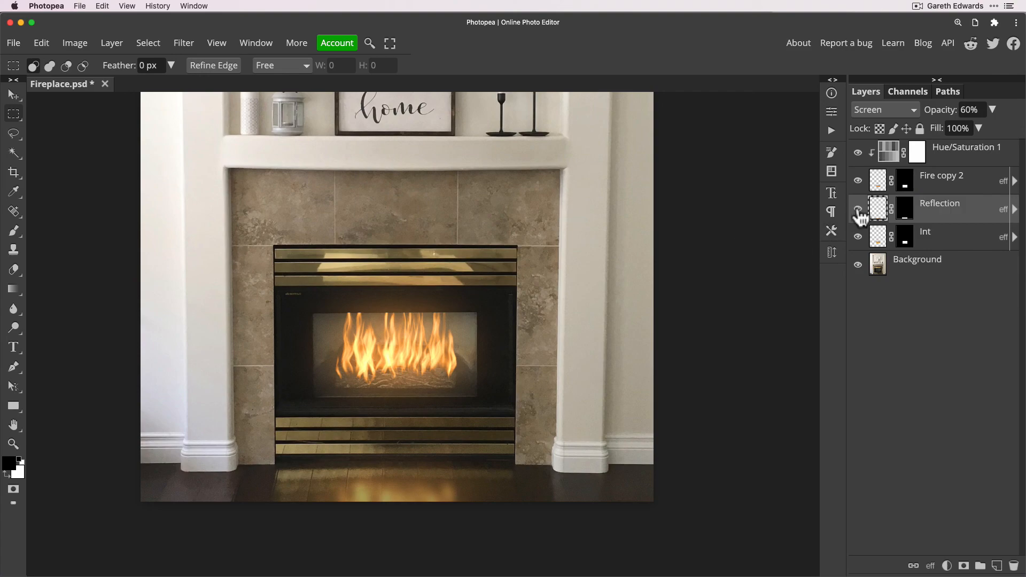
pyautogui.doubleClick(930, 179)
pyautogui.write('Main Fire')
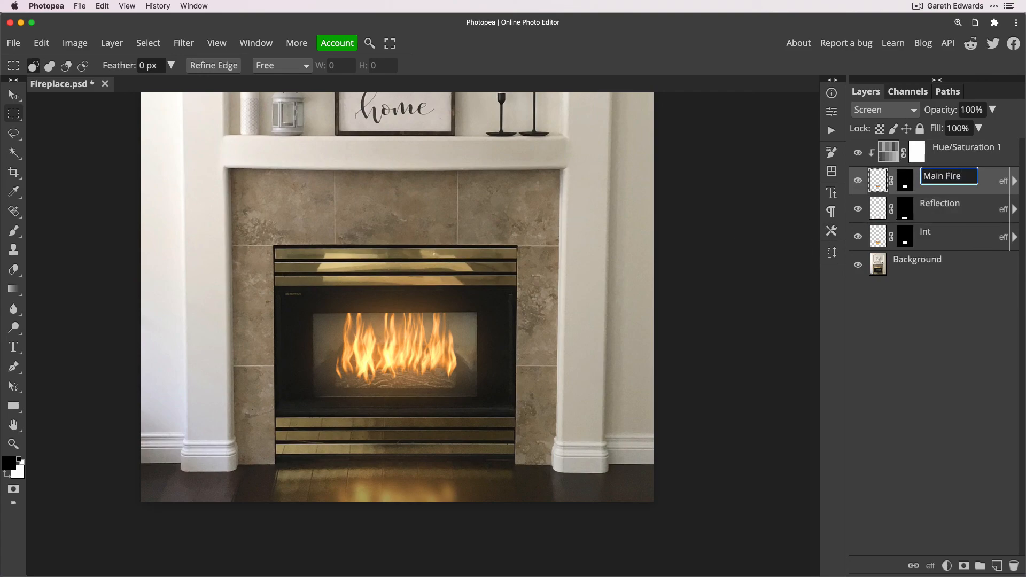
pyautogui.press('Return')
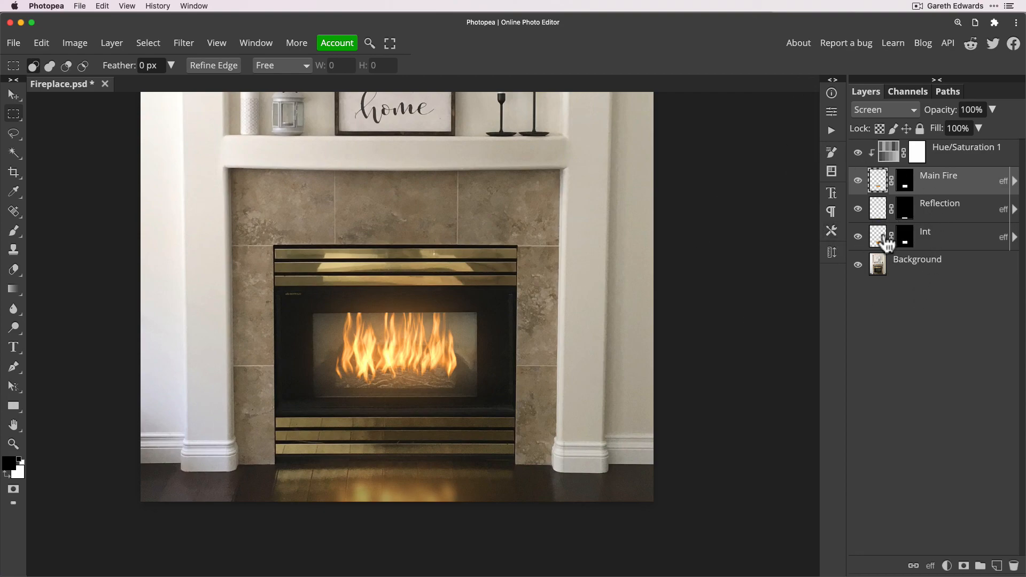
# Add a Curves adjustment layer directly above the Background and pull the RGB midtones down to darken the room
pyautogui.click(889, 270)
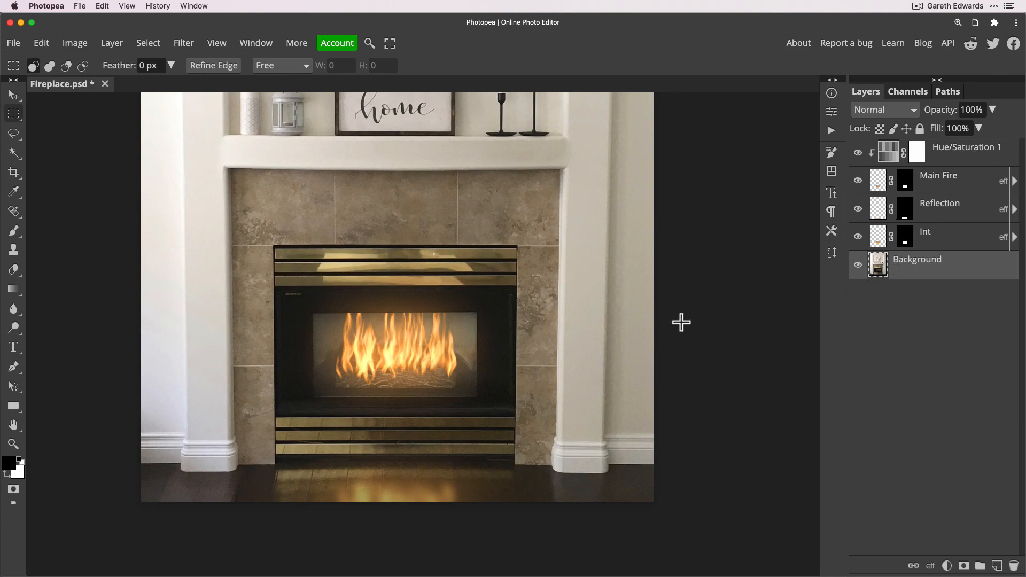
pyautogui.press('super+minus')
pyautogui.moveTo(552, 180); pyautogui.dragTo(562, 237)
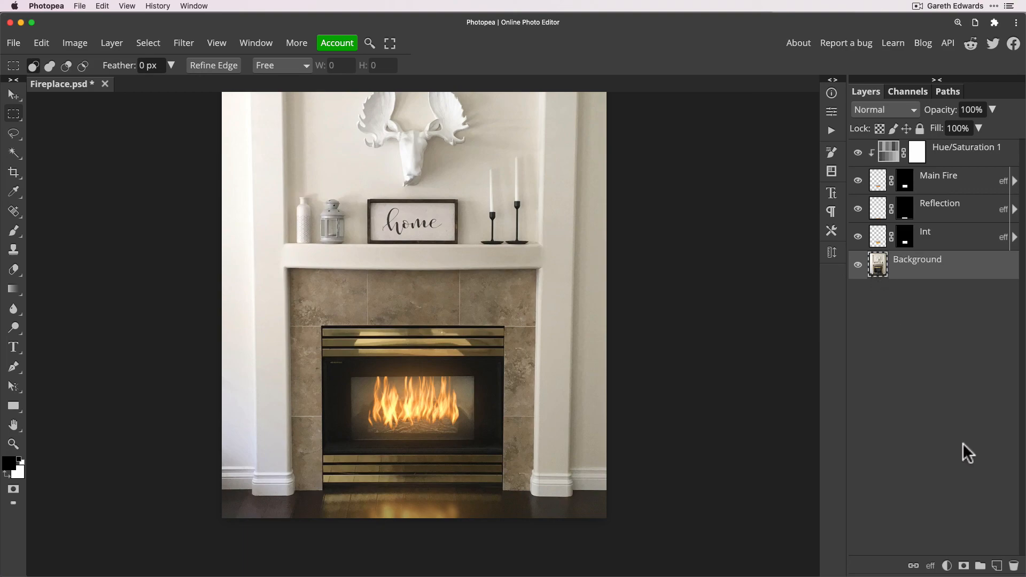
pyautogui.click(947, 566)
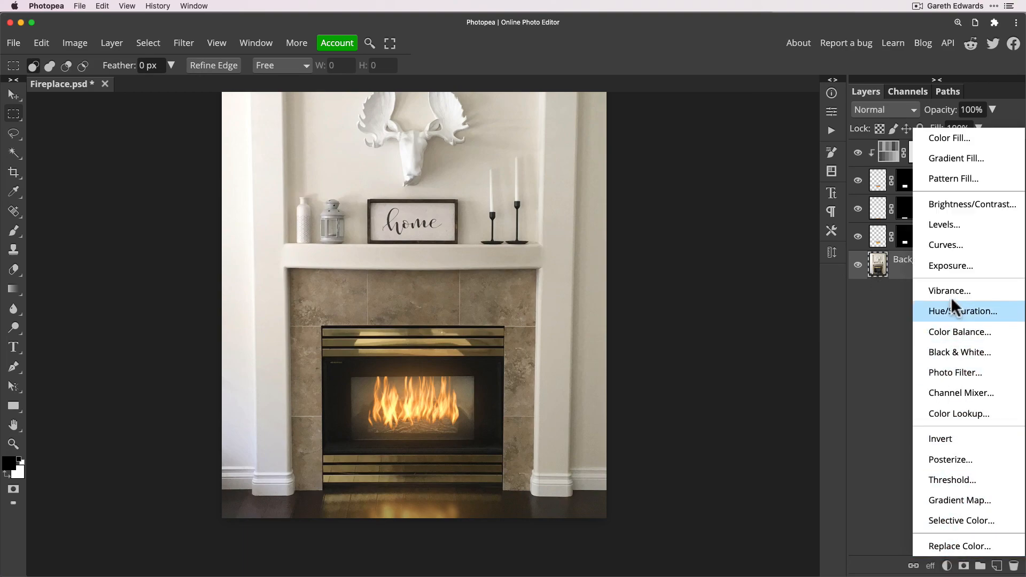
pyautogui.click(954, 247)
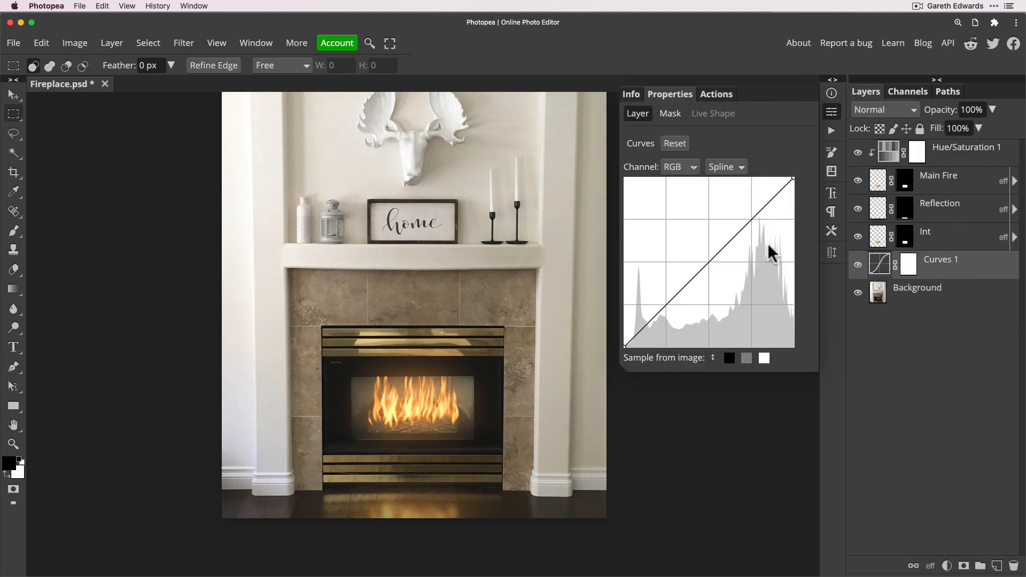
pyautogui.moveTo(716, 263)
pyautogui.mouseDown()
pyautogui.moveTo(737, 287)
pyautogui.moveTo(731, 271)
pyautogui.mouseUp()
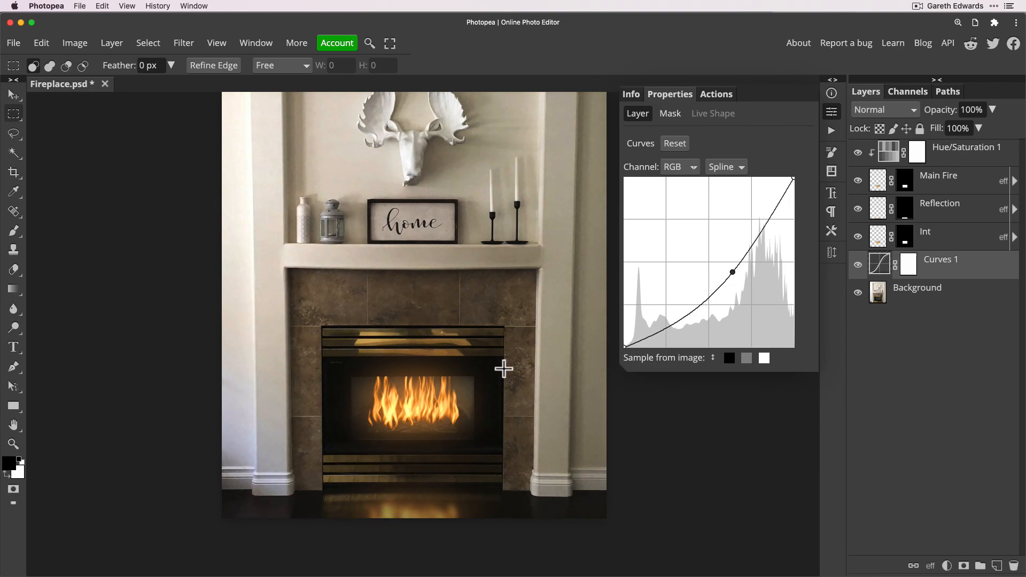
pyautogui.click(831, 111)
pyautogui.moveTo(522, 278); pyautogui.dragTo(537, 315)
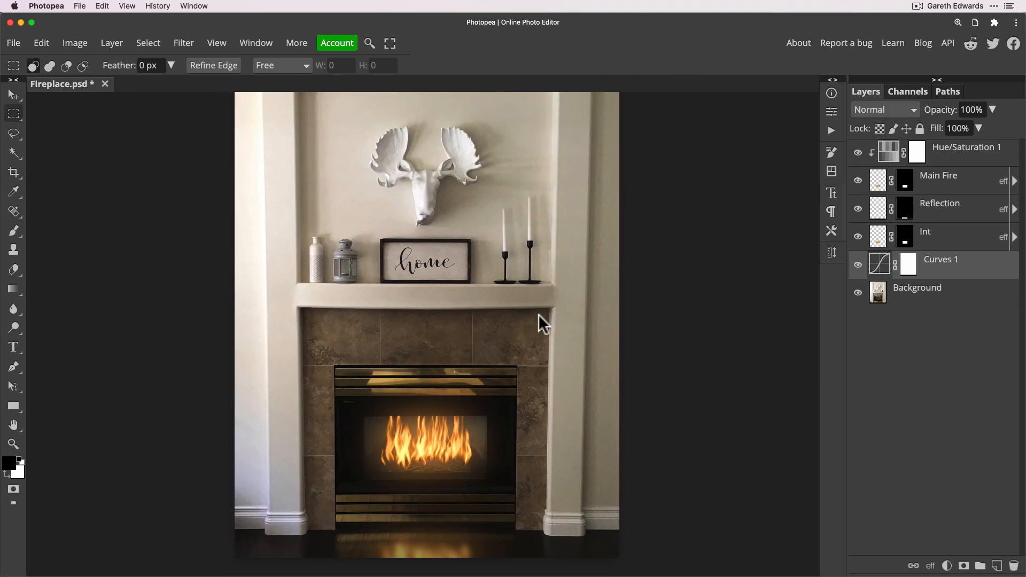